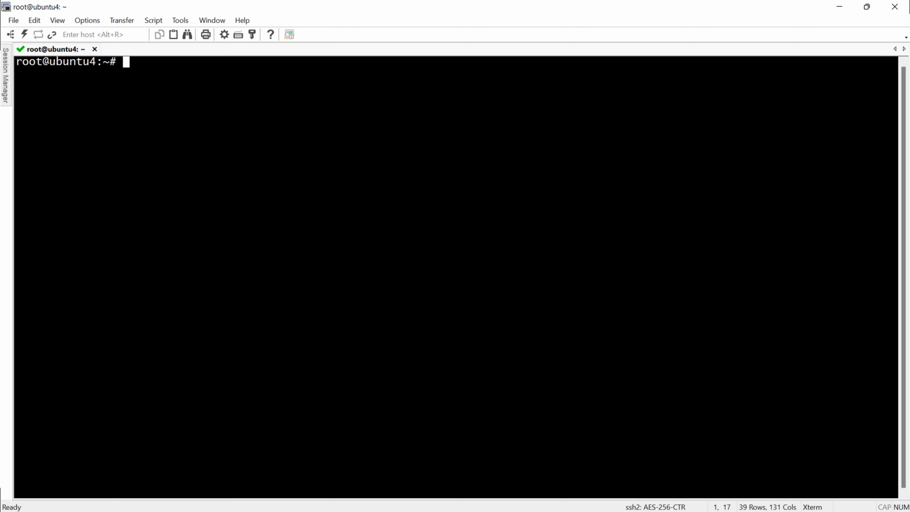
Step: Enter the apt-get update command at the server's SSH prompt
{"action": "type", "text": "apt-get update"}
Step: Refresh the package lists, clear the screen, and install cockpit, confirming with y
{"action": "key", "text": "Return"}
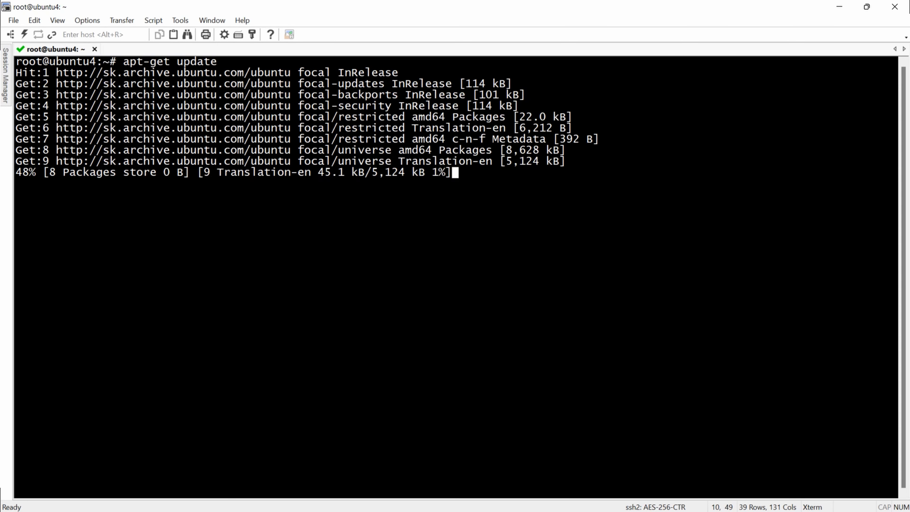
{"action": "type", "text": "clear"}
{"action": "key", "text": "Return"}
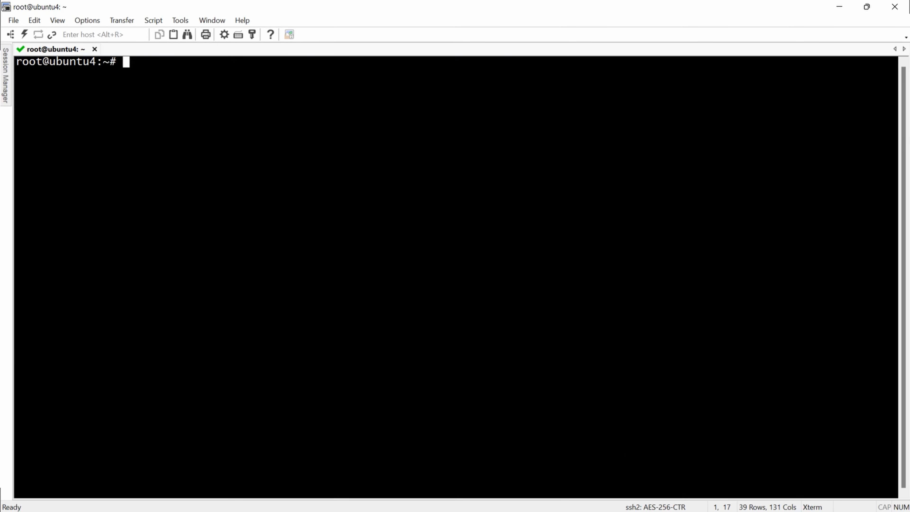
{"action": "type", "text": "apt-get install cockpit"}
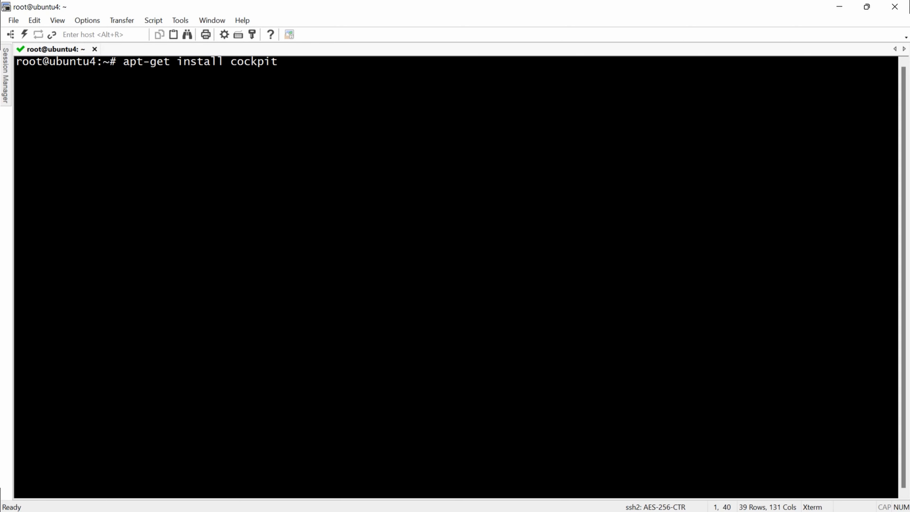
{"action": "key", "text": "Return"}
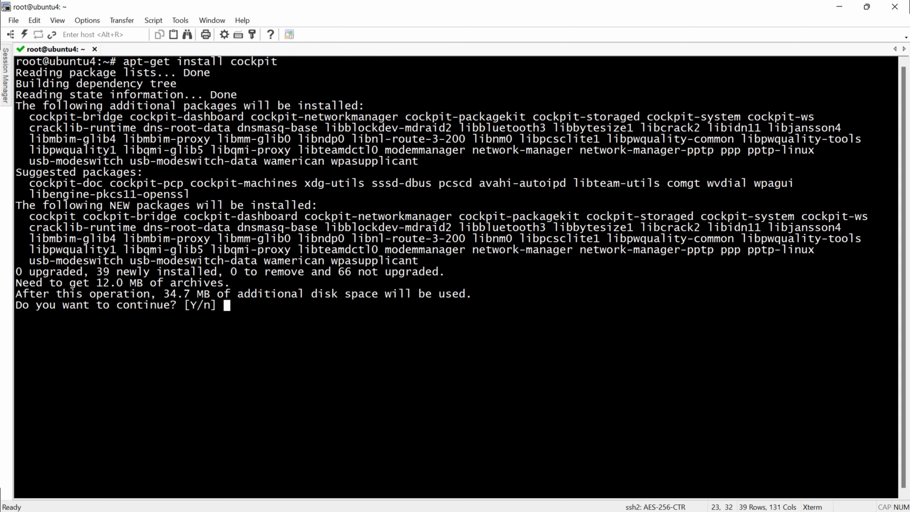
{"action": "type", "text": "y"}
{"action": "key", "text": "Return"}
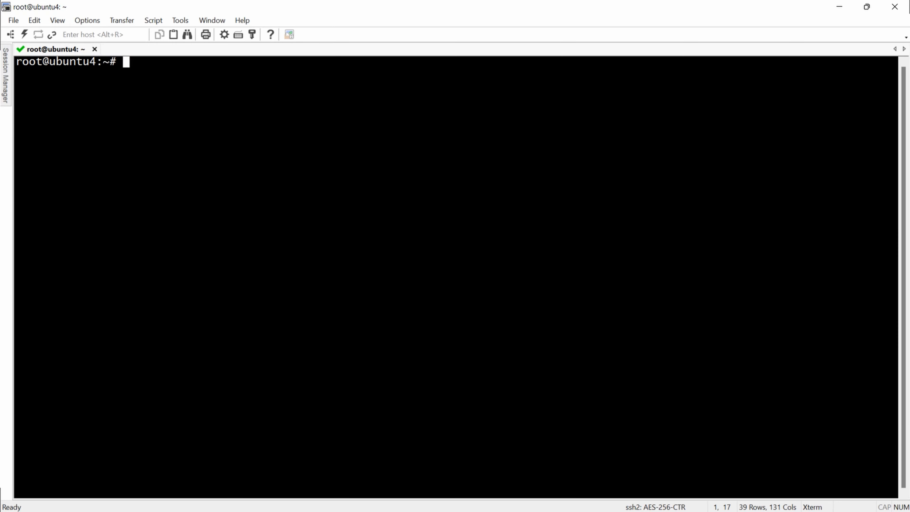
Step: Install cockpit-machines and its dependencies, confirming with Y
{"action": "key", "text": "Up"}
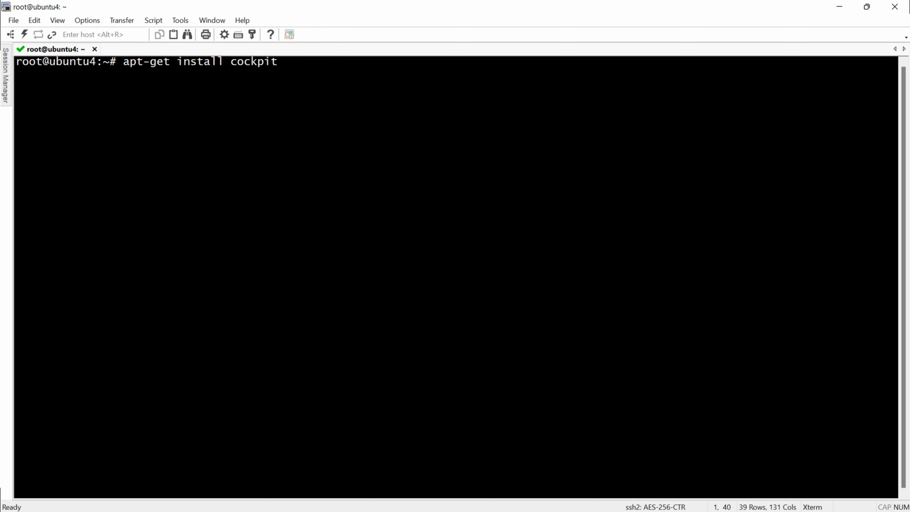
{"action": "type", "text": "-machines"}
{"action": "key", "text": "Return"}
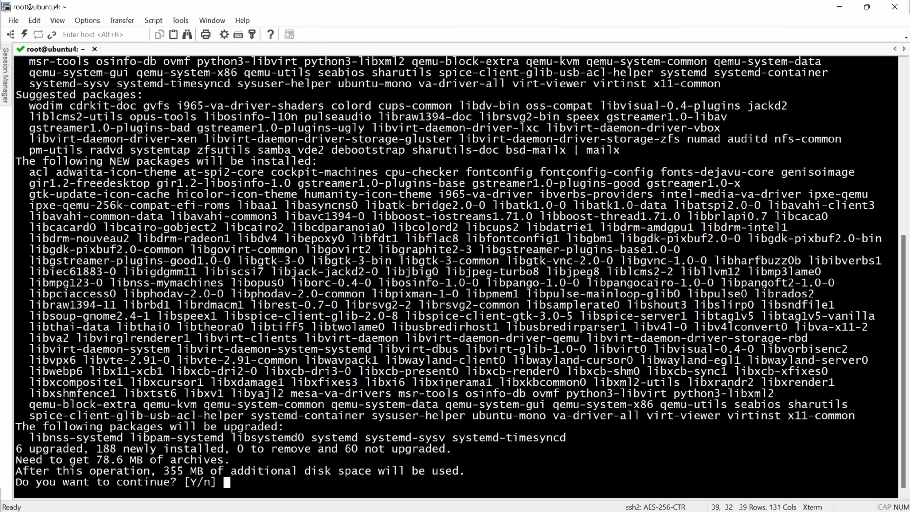
{"action": "type", "text": "Y"}
{"action": "key", "text": "Return"}
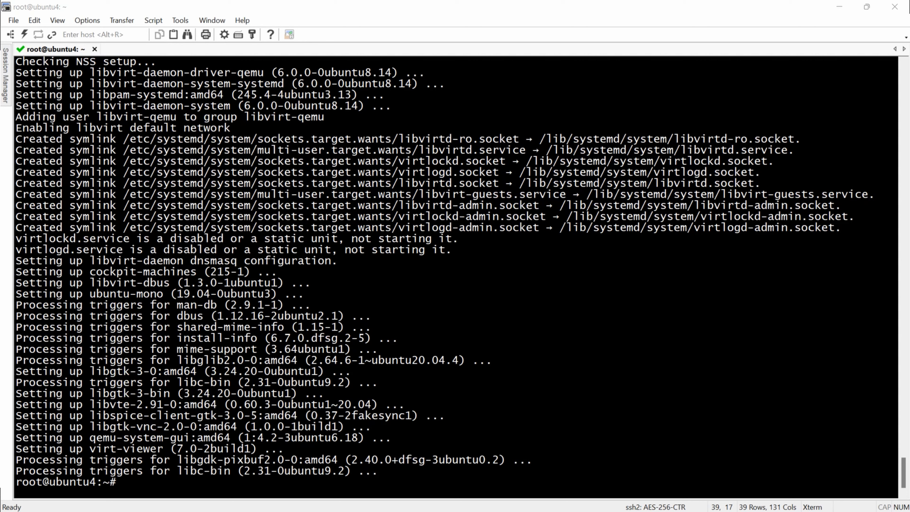
{"action": "key", "text": "alt+Tab"}
Step: Run egrep -c '(vmx|svm)' /proc/cpuinfo and confirm it reports 6 virtualization flags
{"action": "type", "text": "egrep -c '(vmx|svm)' /proc/cpuinfo"}
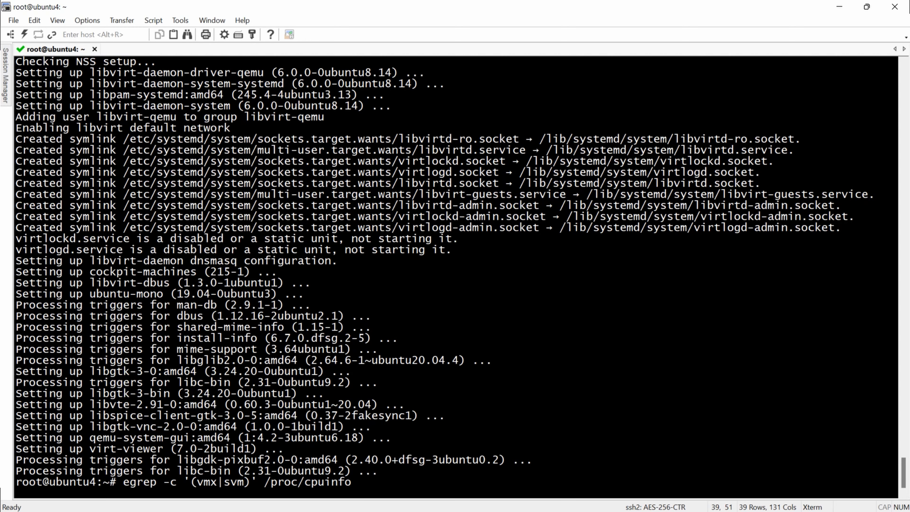
{"action": "key", "text": "Return"}
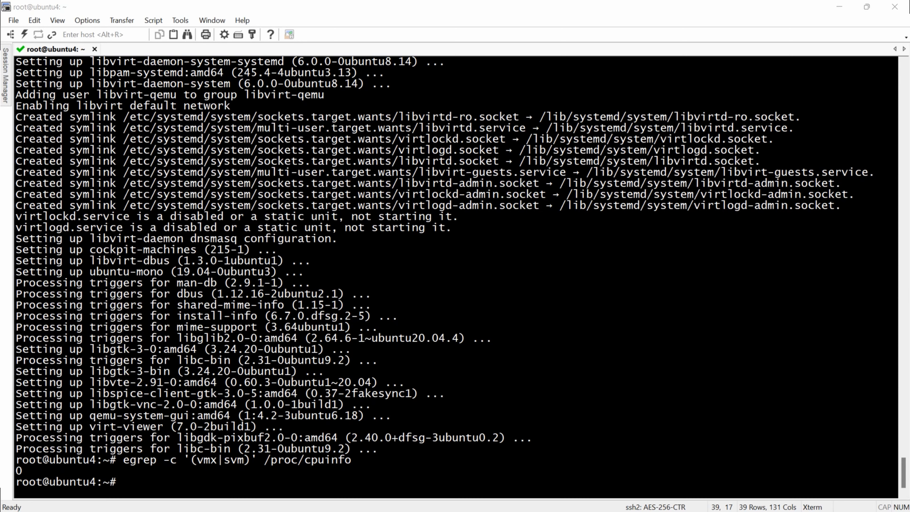
{"action": "key", "text": "ctrl+l"}
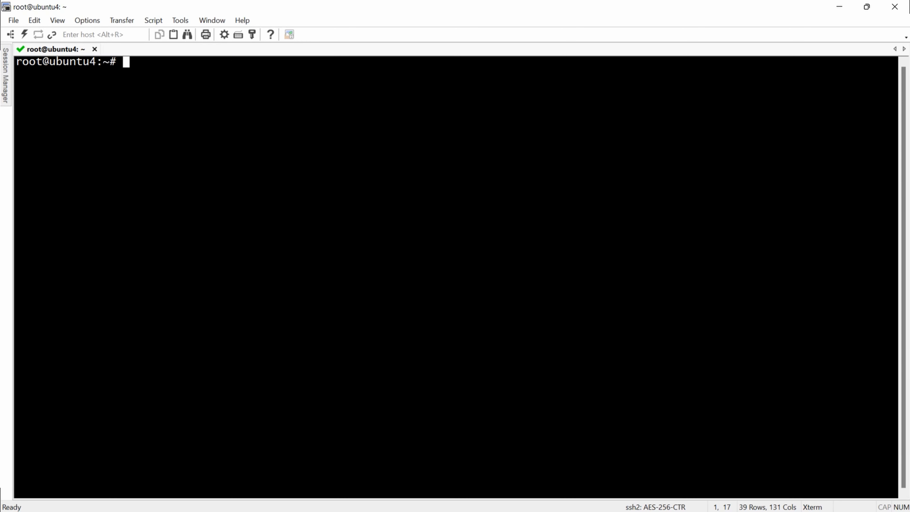
{"action": "key", "text": "Up"}
{"action": "key", "text": "Up"}
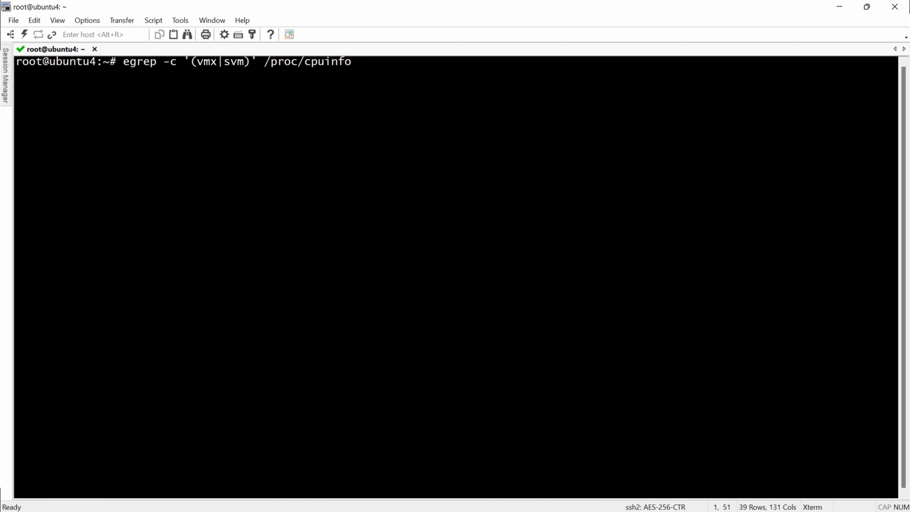
{"action": "key", "text": "Return"}
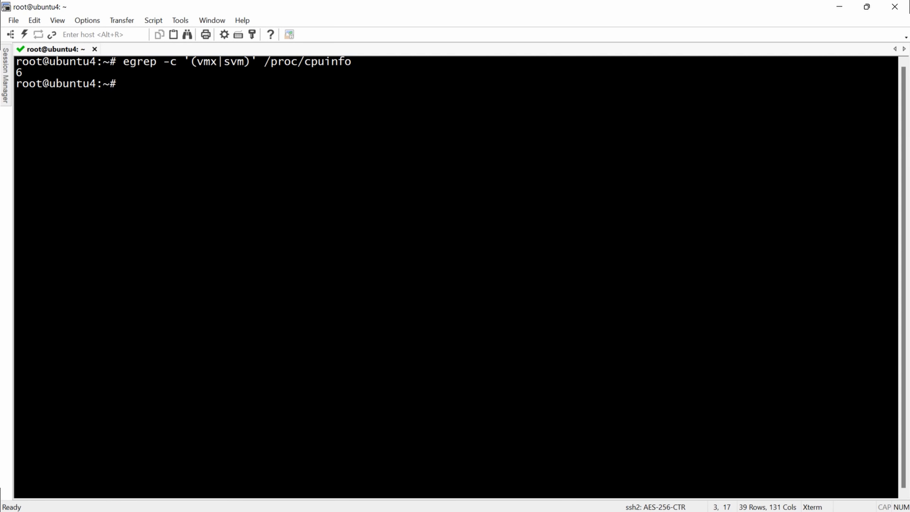
{"action": "double_click", "coordinate": [19, 73]}
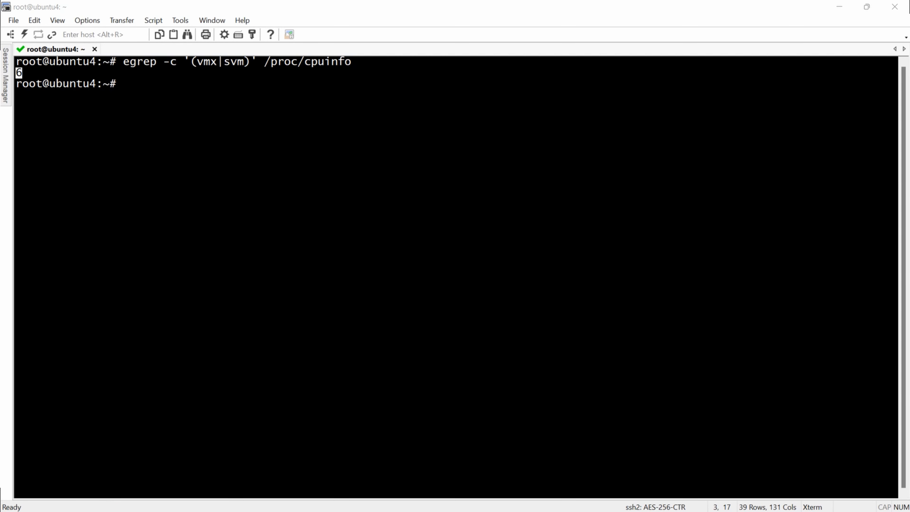
{"action": "key", "text": "alt+Tab"}
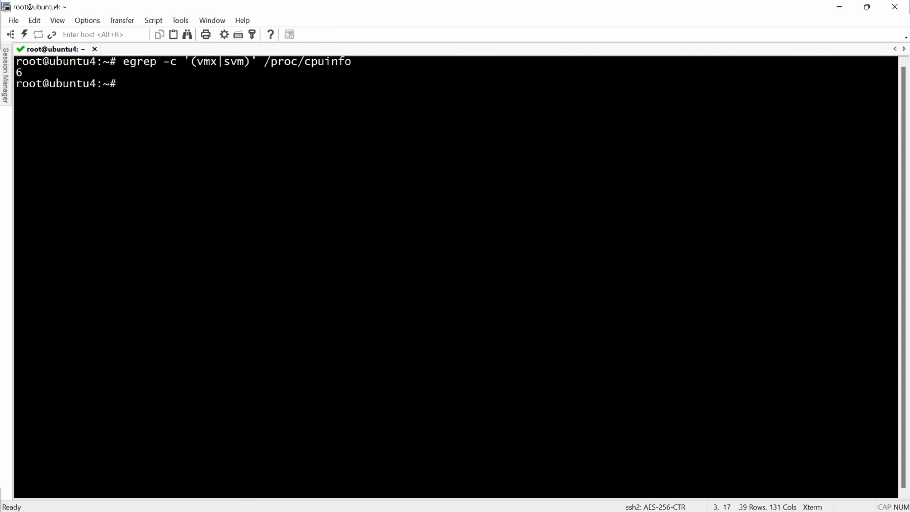
Step: Run kvm-ok and confirm that KVM acceleration can be used
{"action": "type", "text": "kvm-ok"}
{"action": "key", "text": "Return"}
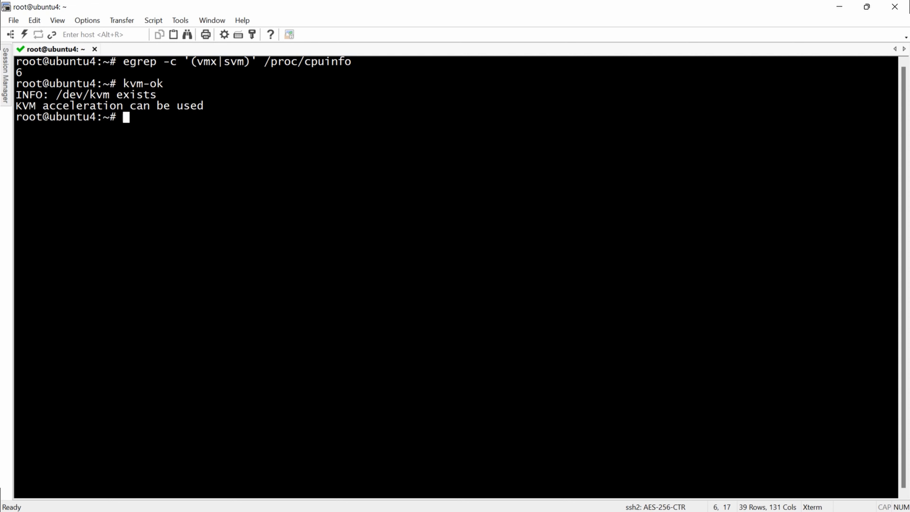
{"action": "left_click_drag", "start_coordinate": [203, 105], "coordinate": [15, 105]}
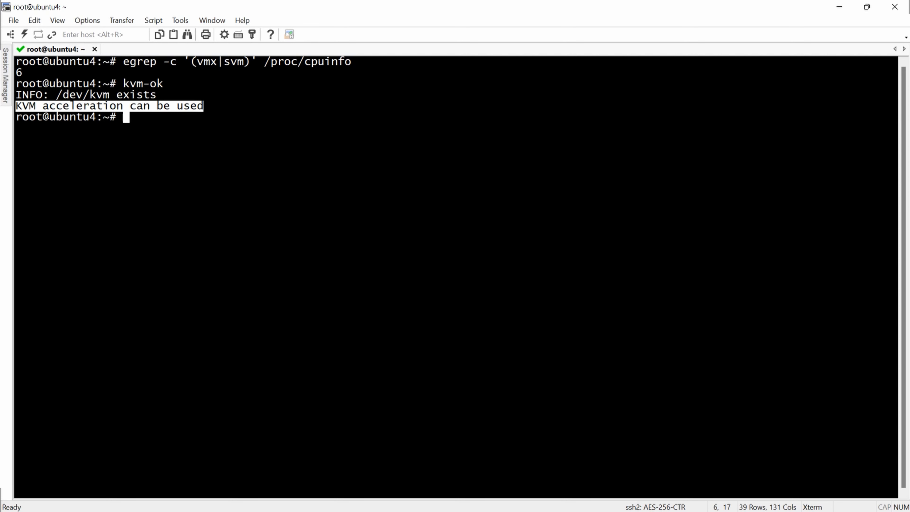
{"action": "key", "text": "alt+Tab"}
{"action": "key", "text": "alt+Tab"}
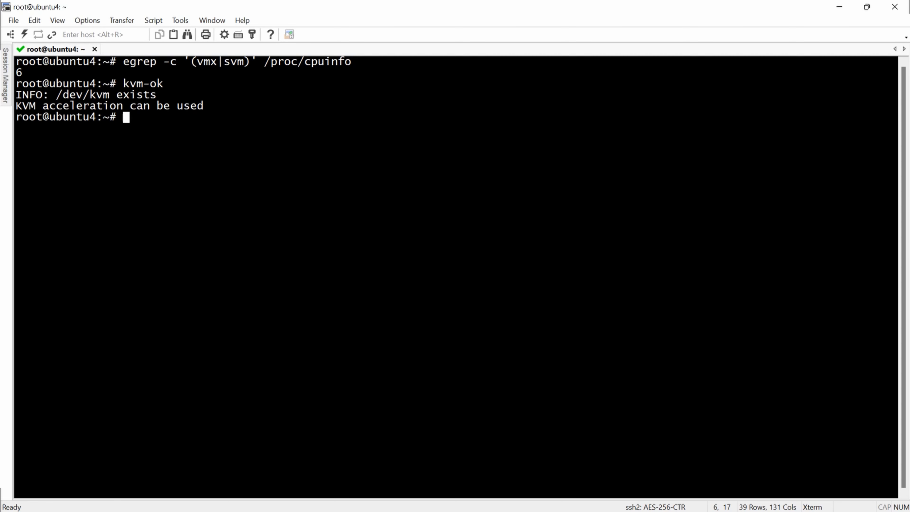
Step: Try yum install virt-viewer, then apt-get install virt-viewer (already newest), and clear the screen
{"action": "type", "text": "yum install virt-viewer"}
{"action": "key", "text": "Return"}
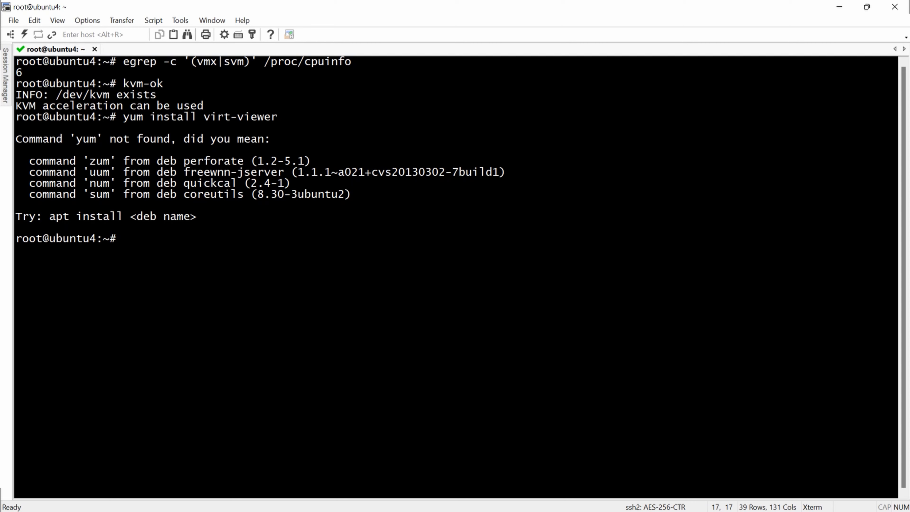
{"action": "type", "text": "clear"}
{"action": "key", "text": "Return"}
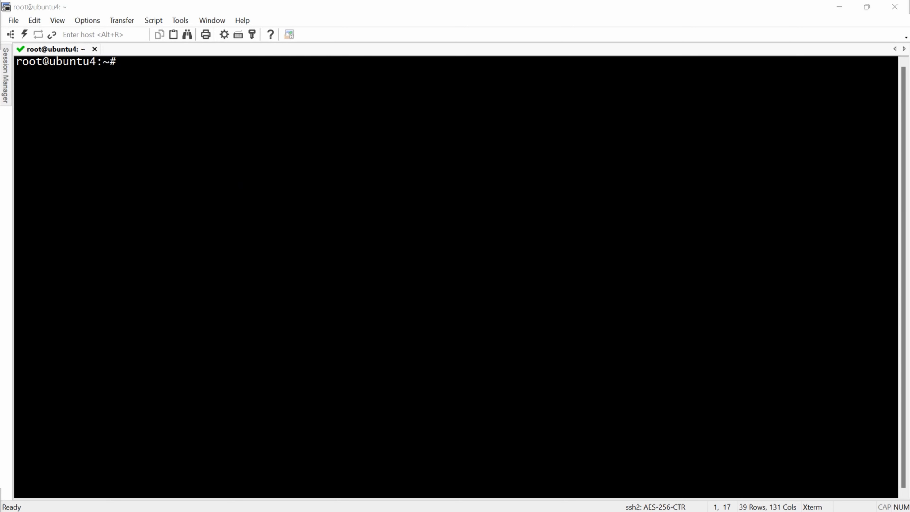
{"action": "key", "text": "alt+Tab"}
{"action": "type", "text": "apt-get install virt-viewer"}
{"action": "key", "text": "Return"}
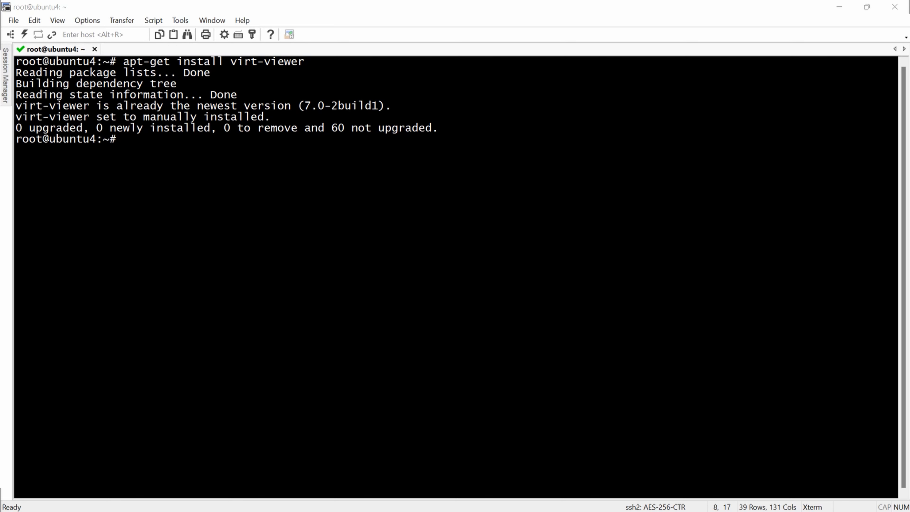
{"action": "key", "text": "ctrl+l"}
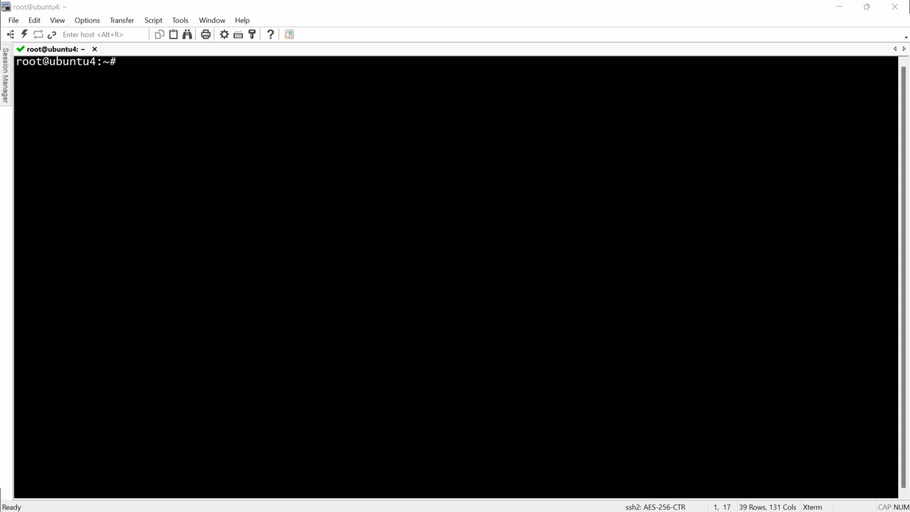
{"action": "key", "text": "alt+Tab"}
Step: Run sudo apt install -y qemu qemu-kvm libvirt-daemon libvirt-clients bridge-utils virt-manager without the stray '$ '
{"action": "type", "text": "$ sudo apt install -y qemu qemu-kvm libvirt-daemon libvirt-clients bridge-utils virt-manager"}
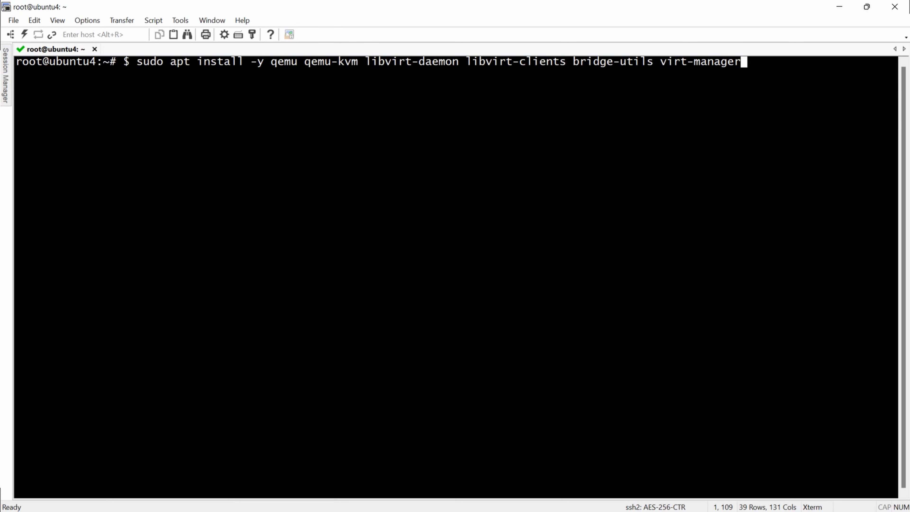
{"action": "key", "text": "Home"}
{"action": "key", "text": "Delete"}
{"action": "key", "text": "Delete"}
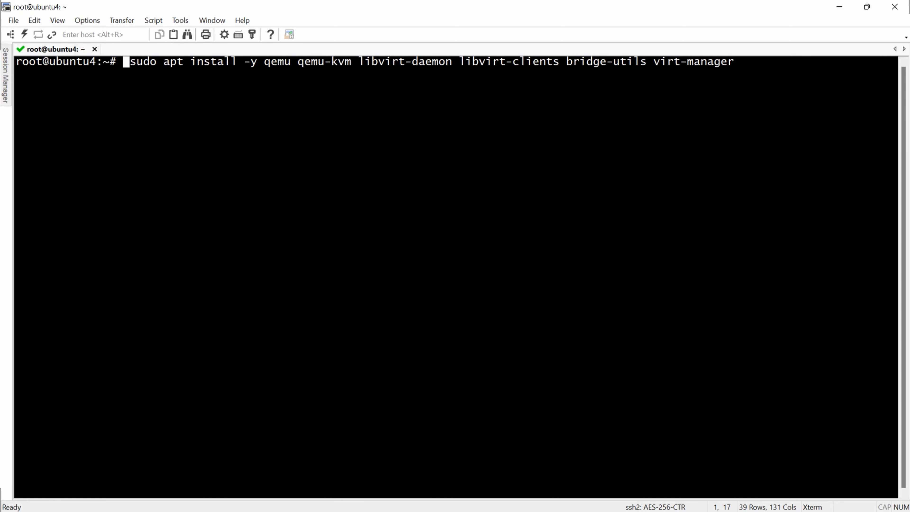
{"action": "key", "text": "Delete"}
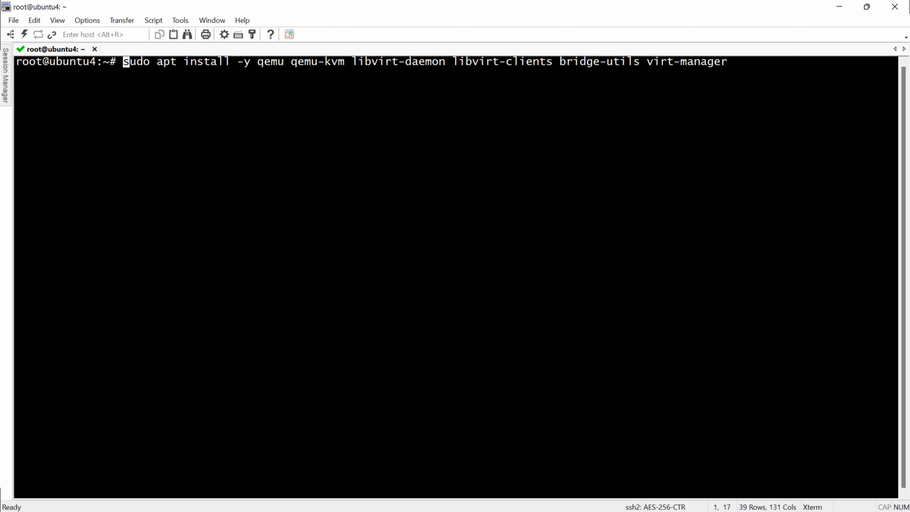
{"action": "key", "text": "Return"}
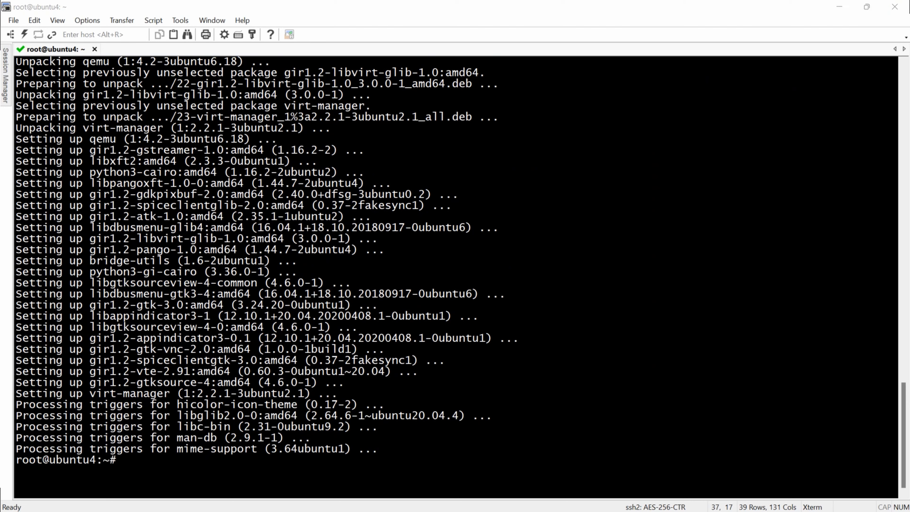
Step: Check the libvirtd service status and confirm it is active (running)
{"action": "key", "text": "alt+Tab"}
{"action": "type", "text": "systemctl status libvirtd"}
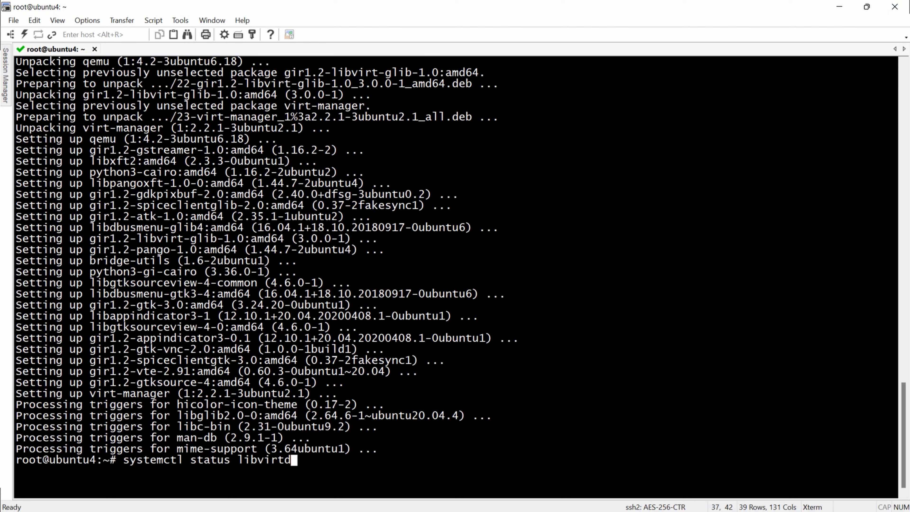
{"action": "key", "text": "Return"}
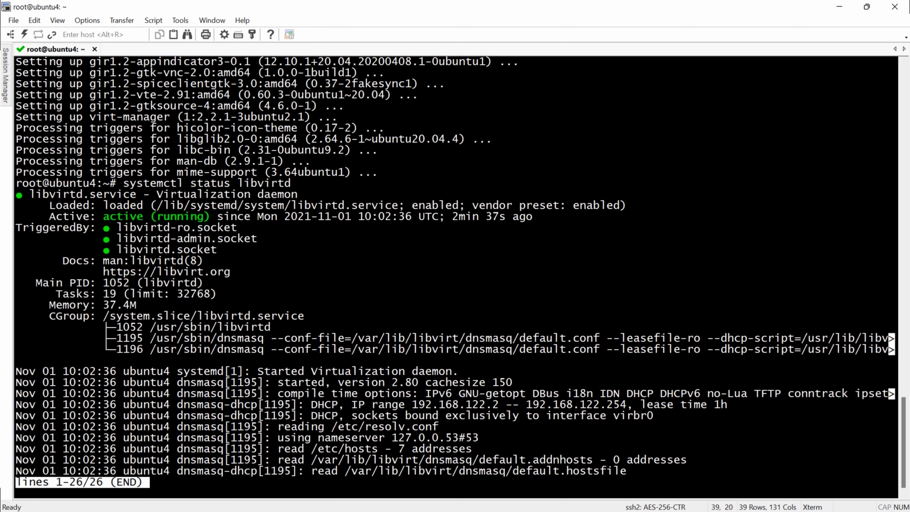
{"action": "left_click_drag", "start_coordinate": [104, 217], "coordinate": [244, 216]}
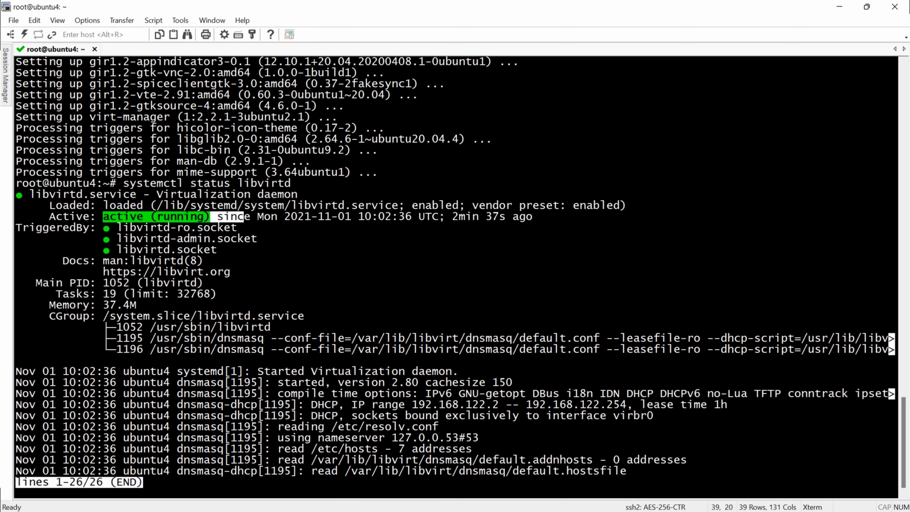
{"action": "key", "text": "q"}
Step: Run systemctl enable --now libvirtd to start it at boot
{"action": "key", "text": "alt+Tab"}
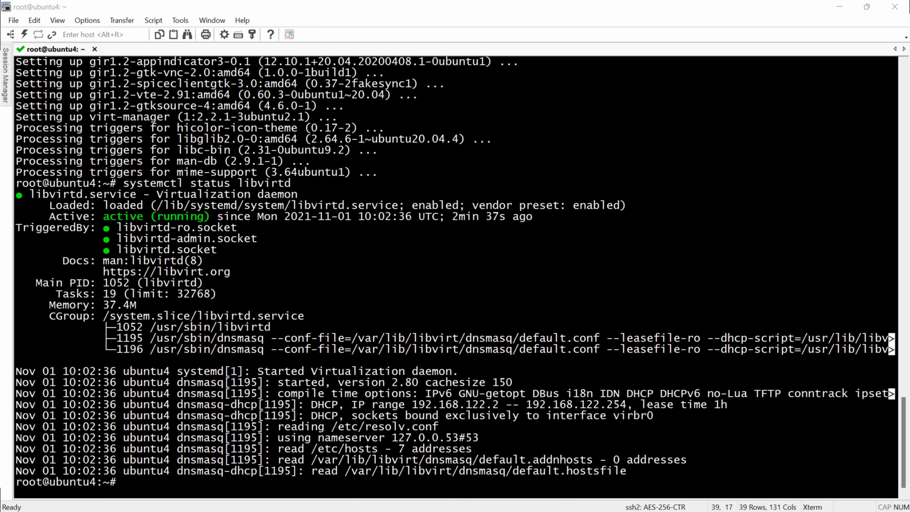
{"action": "key", "text": "alt+Tab"}
{"action": "type", "text": "systemctl enable --now libvirtd"}
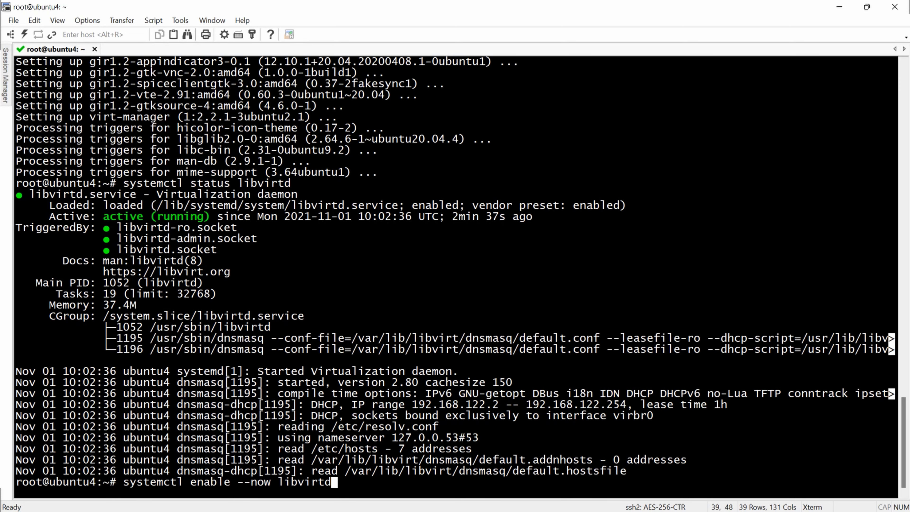
{"action": "key", "text": "Return"}
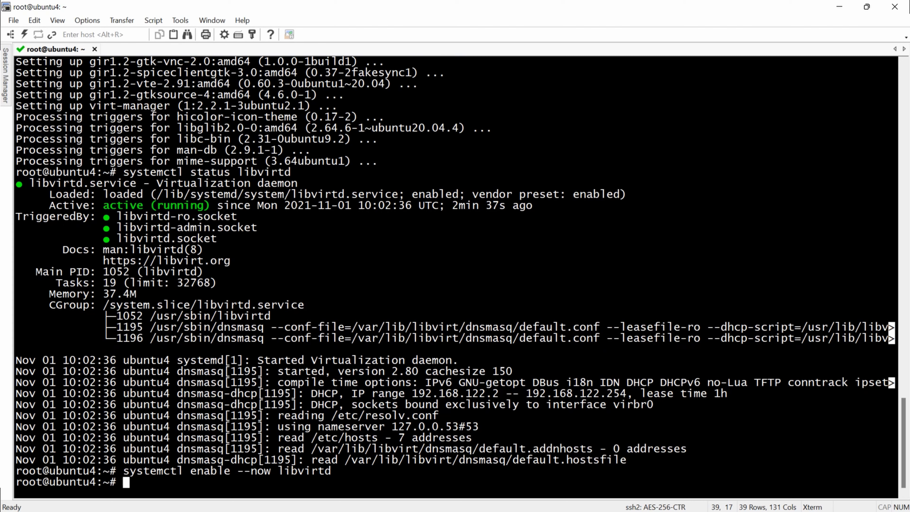
Step: Run lsmod | grep -i kvm to confirm kvm and kvm_intel are loaded, then clear
{"action": "key", "text": "alt+Tab"}
{"action": "key", "text": "alt+Tab"}
{"action": "type", "text": "lsmod | grep -i kvm"}
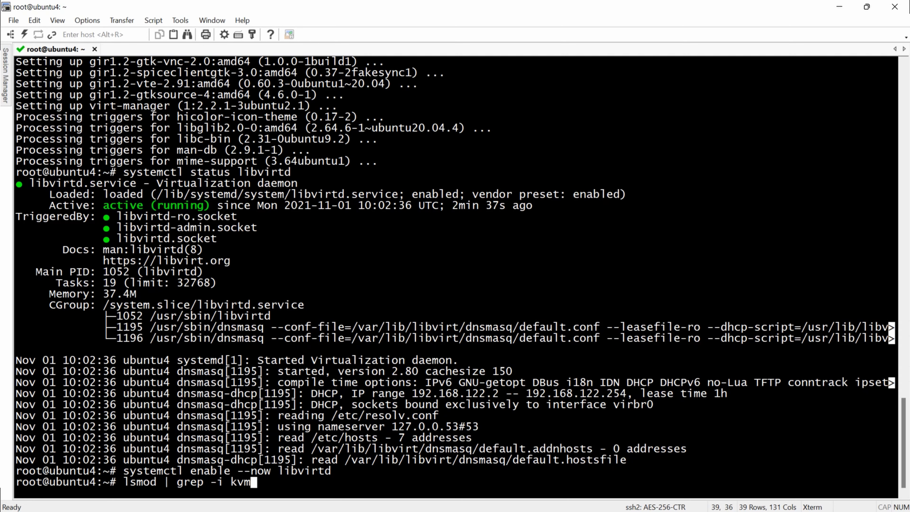
{"action": "key", "text": "Return"}
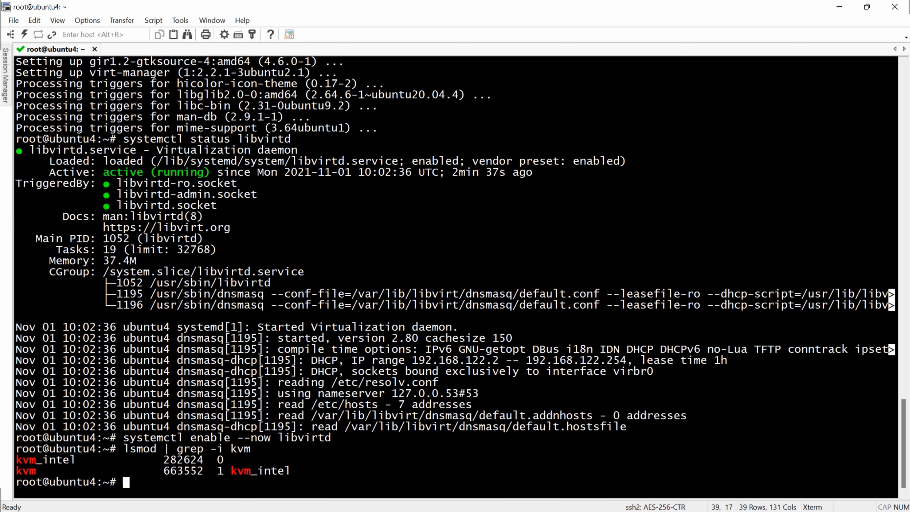
{"action": "left_click_drag", "start_coordinate": [292, 472], "coordinate": [16, 461]}
{"action": "key", "text": "alt+Tab"}
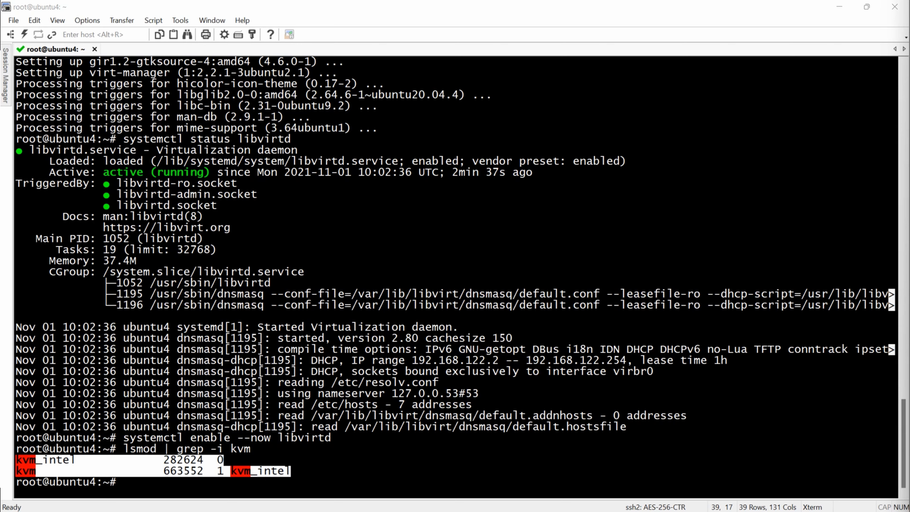
{"action": "key", "text": "alt+Tab"}
{"action": "type", "text": "clear"}
{"action": "key", "text": "Return"}
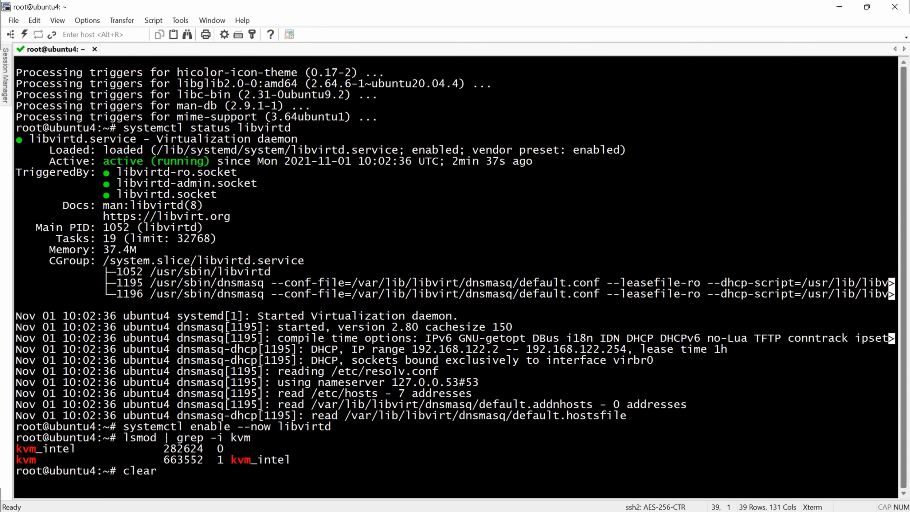
Step: Run ip a to inspect virbr0, ens33 and ens34 (10.0.100.31/24), then clear the screen
{"action": "type", "text": "ip a"}
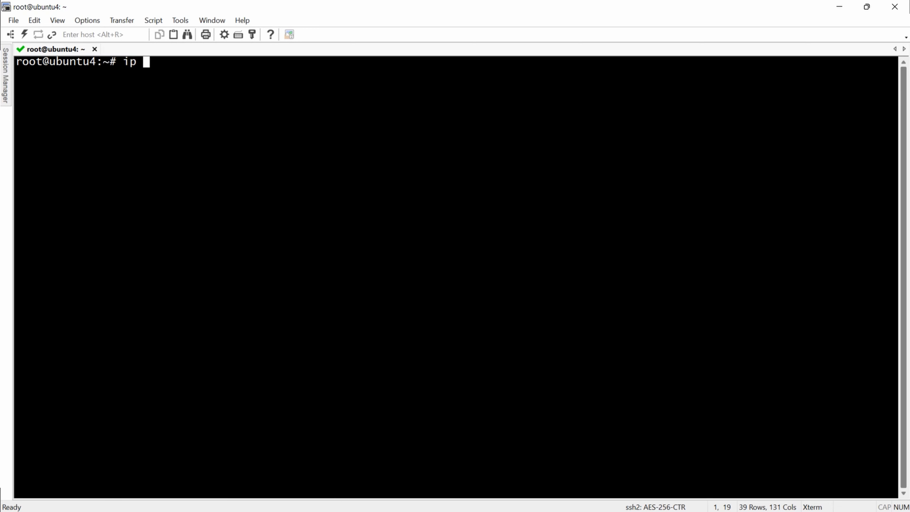
{"action": "key", "text": "Return"}
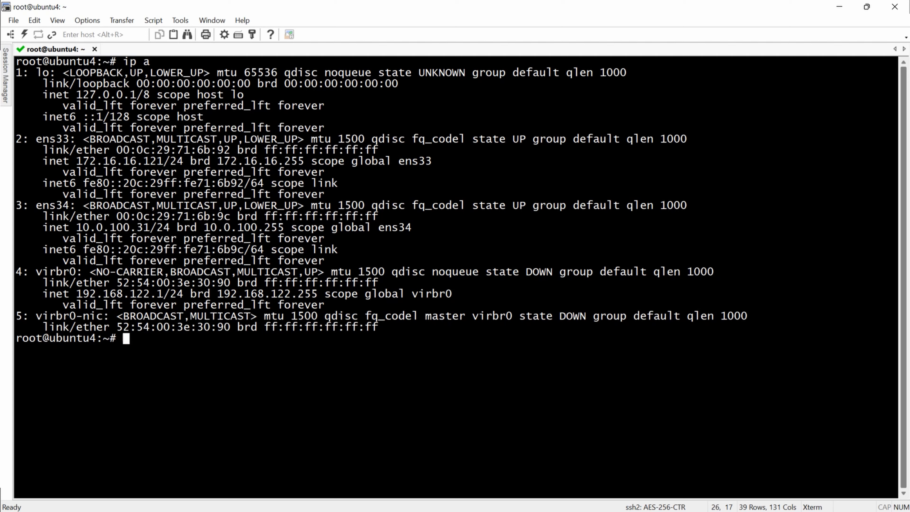
{"action": "left_click", "coordinate": [388, 327]}
{"action": "left_click_drag", "start_coordinate": [379, 327], "coordinate": [16, 272]}
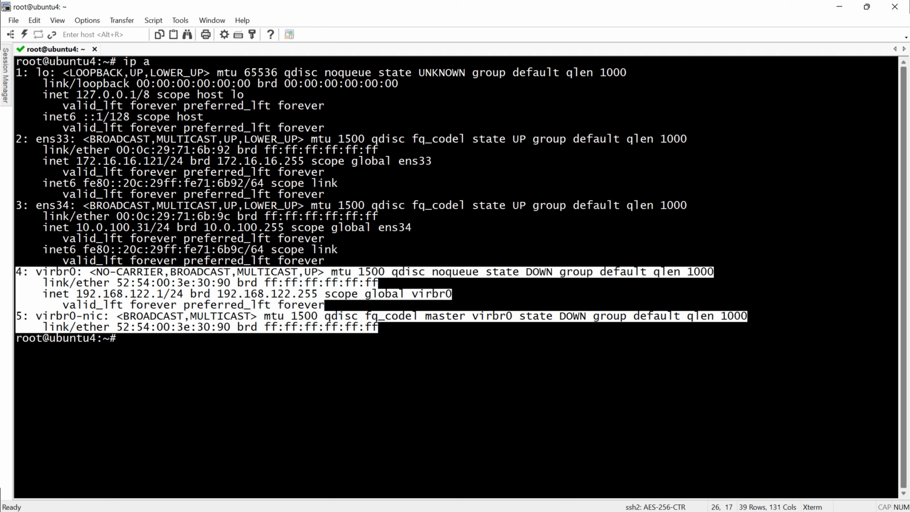
{"action": "left_click_drag", "start_coordinate": [38, 138], "coordinate": [74, 139]}
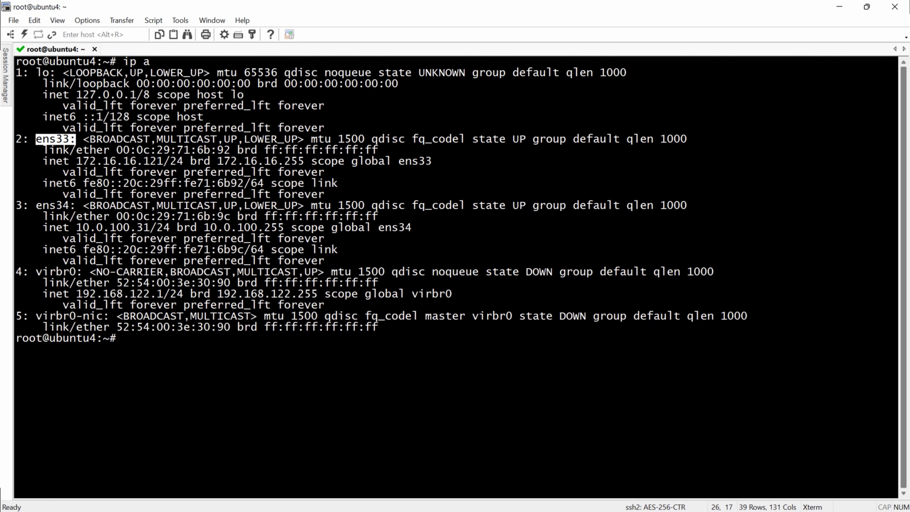
{"action": "left_click_drag", "start_coordinate": [364, 262], "coordinate": [16, 205]}
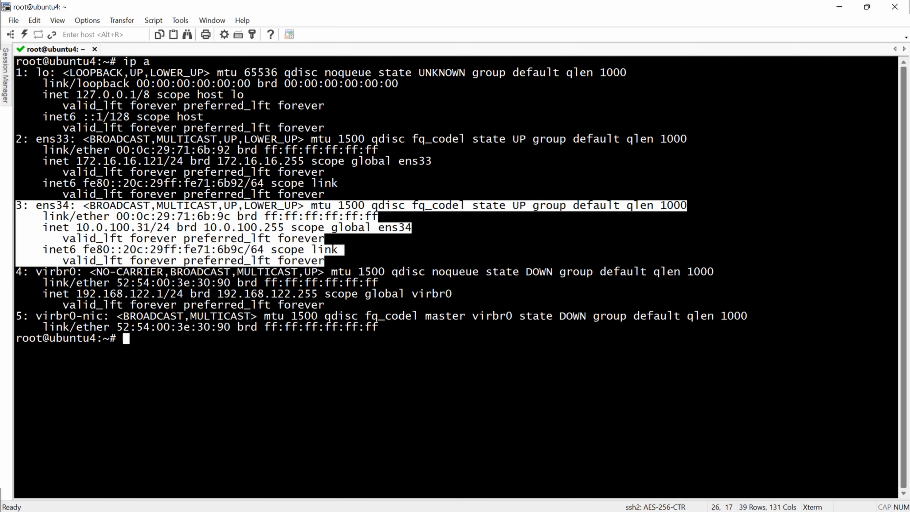
{"action": "key", "text": "ctrl+l"}
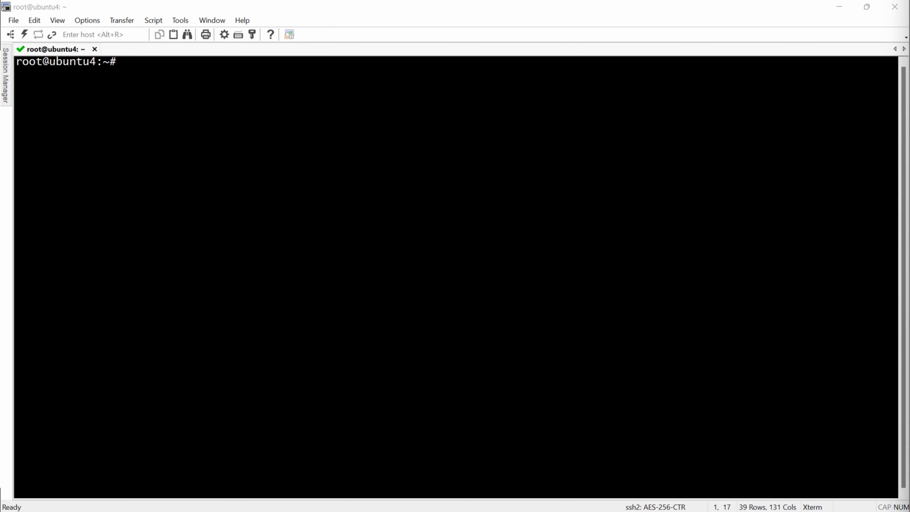
Step: Create /etc/sysctl.d/bridge.conf in nano with the three net.bridge settings set to 0
{"action": "type", "text": "nano"}
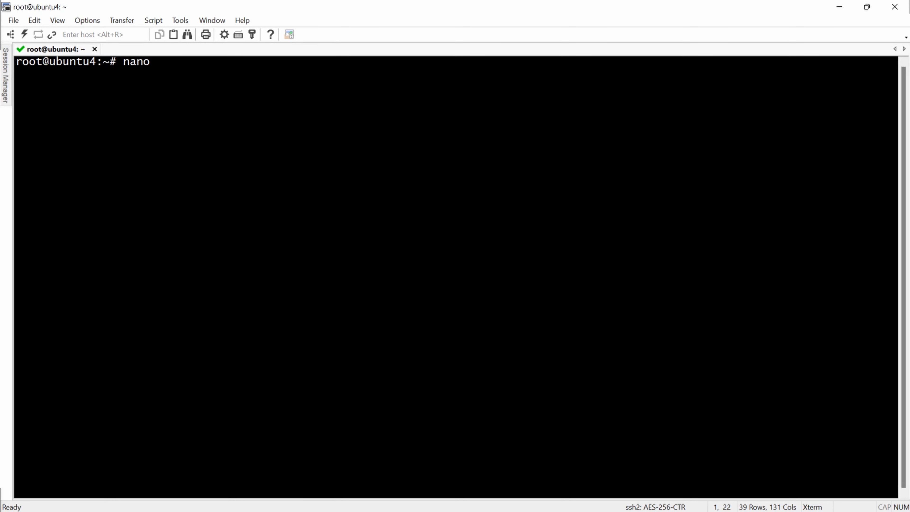
{"action": "type", "text": "/etc/sysctl.d/bridge.conf"}
{"action": "key", "text": "Return"}
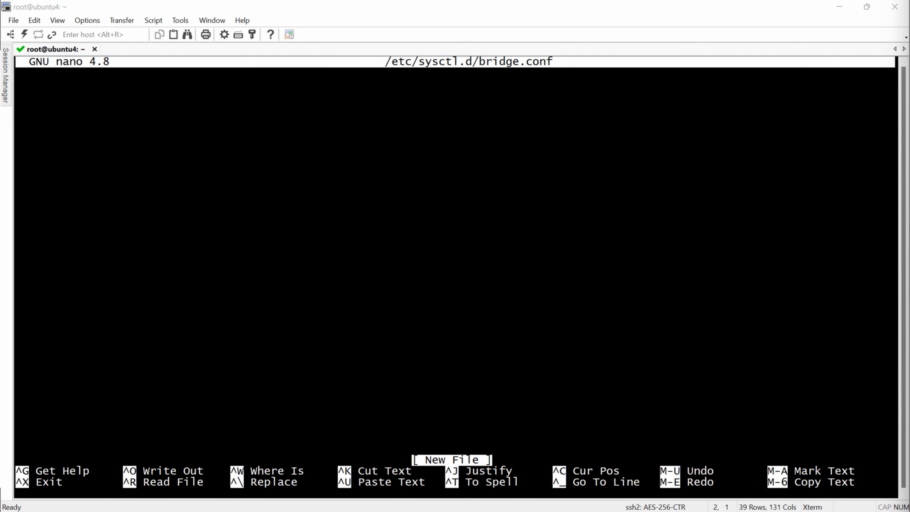
{"action": "key", "text": "shift+Insert"}
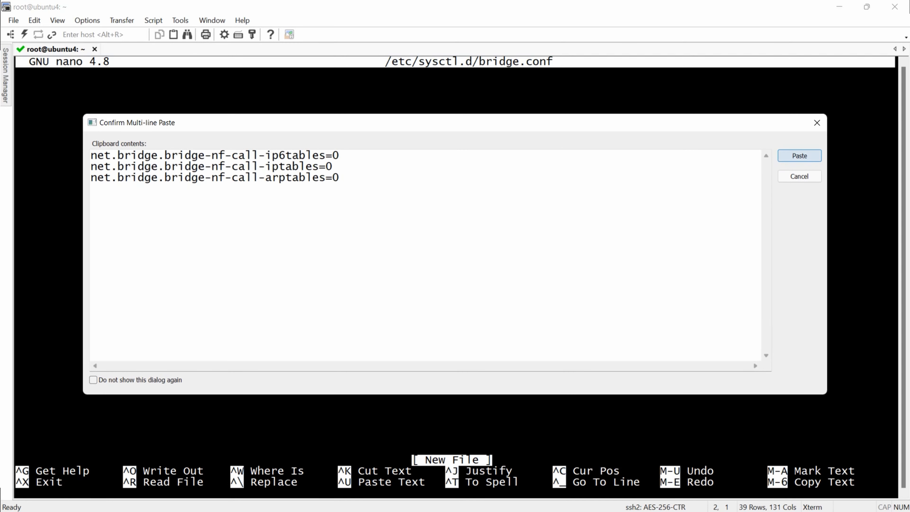
{"action": "key", "text": "Return"}
{"action": "key", "text": "ctrl+o"}
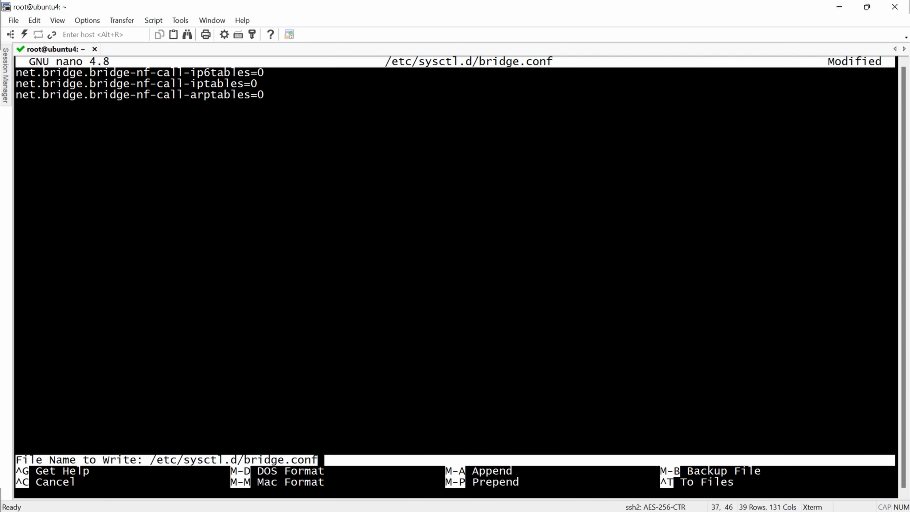
{"action": "key", "text": "Return"}
{"action": "key", "text": "ctrl+x"}
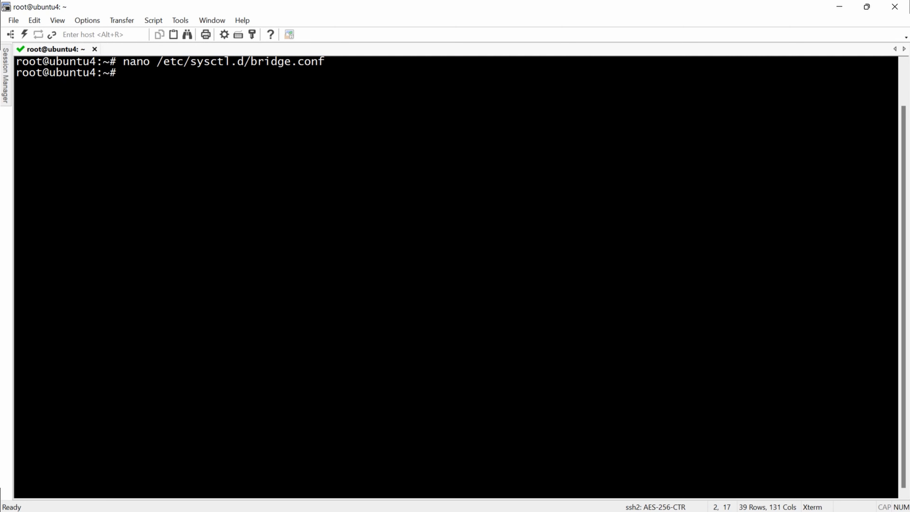
Step: Type the command nano /etc/udev/rules.d/99-bridge.rules at the prompt
{"action": "key", "text": "alt+Tab"}
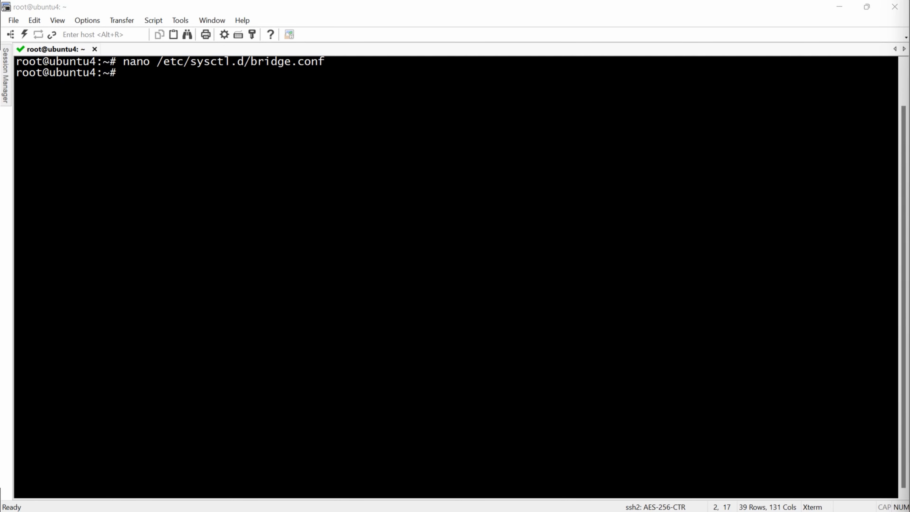
{"action": "key", "text": "alt+Tab"}
{"action": "type", "text": "nano "}
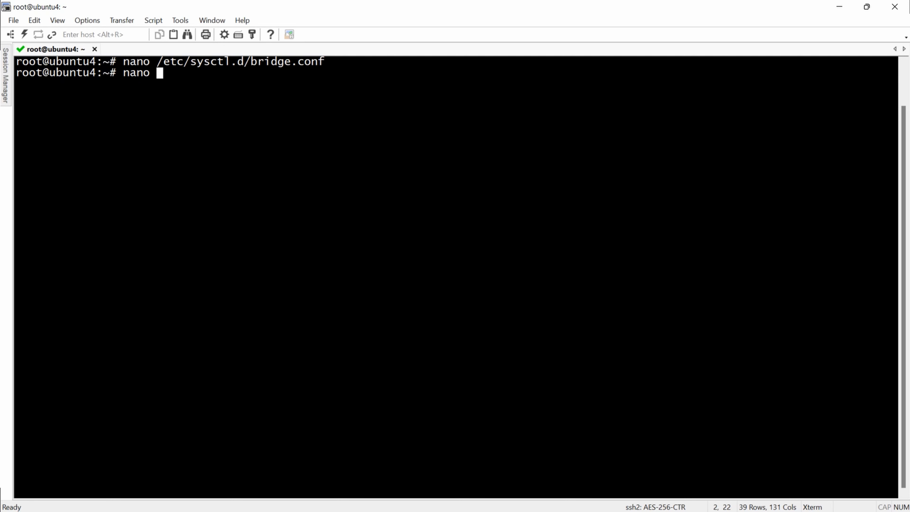
{"action": "type", "text": "/etc/udev/rules.d/99-bridge.rules"}
Step: Save the br_netfilter udev rule into 99-bridge.rules, then type reboot
{"action": "key", "text": "Return"}
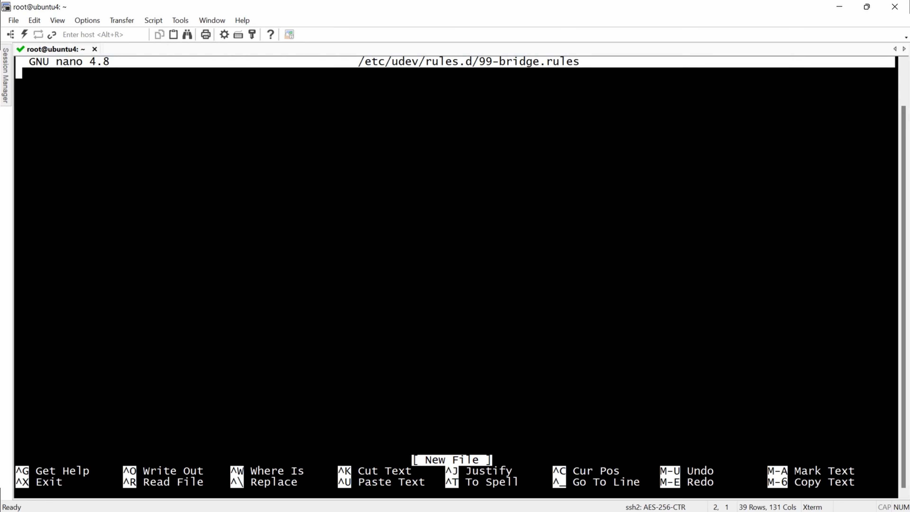
{"action": "key", "text": "alt+Tab"}
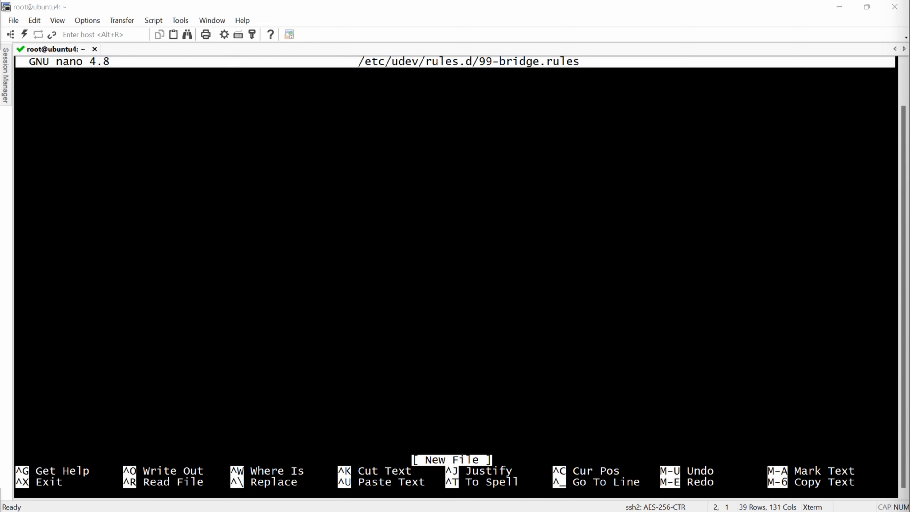
{"action": "key", "text": "alt+Tab"}
{"action": "key", "text": "shift+Insert"}
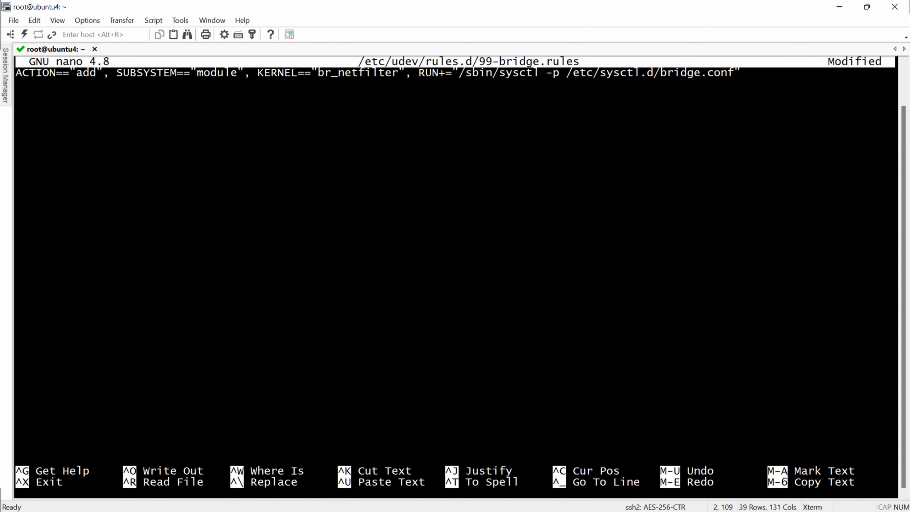
{"action": "key", "text": "ctrl+o"}
{"action": "key", "text": "Return"}
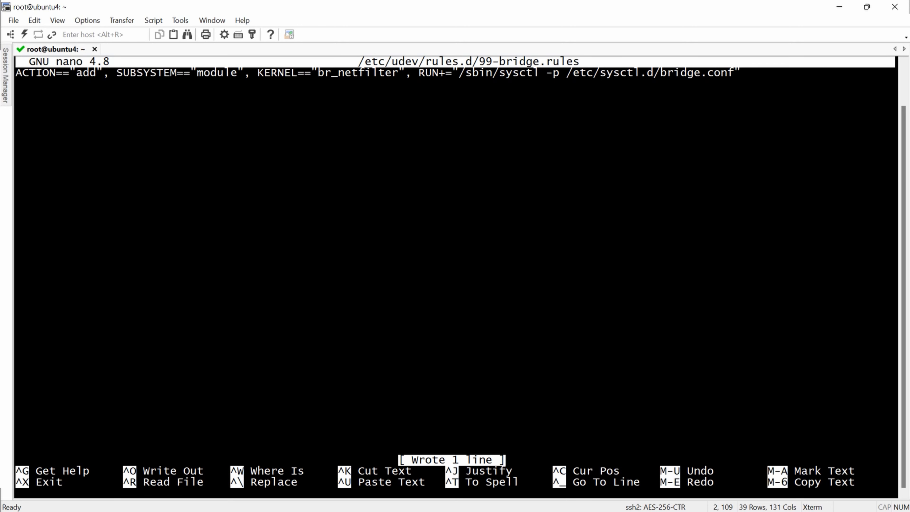
{"action": "key", "text": "ctrl+x"}
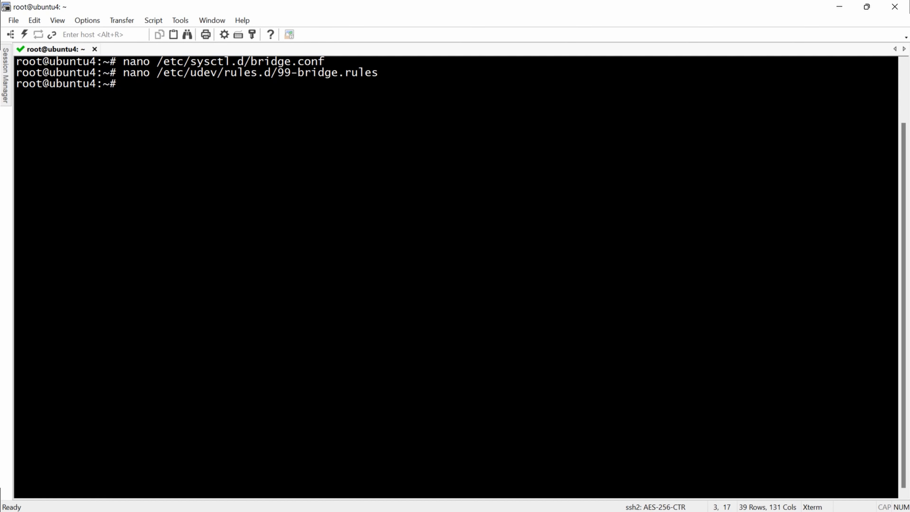
{"action": "type", "text": "reboot"}
Step: Reboot the host and run ip link, noting the virbr0 and virbr0-nic entries
{"action": "key", "text": "Return"}
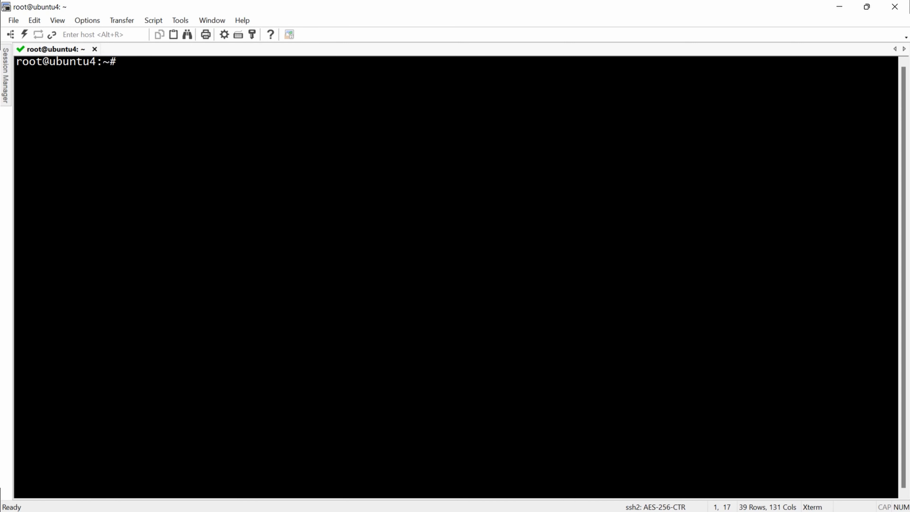
{"action": "type", "text": "ip link"}
{"action": "key", "text": "Return"}
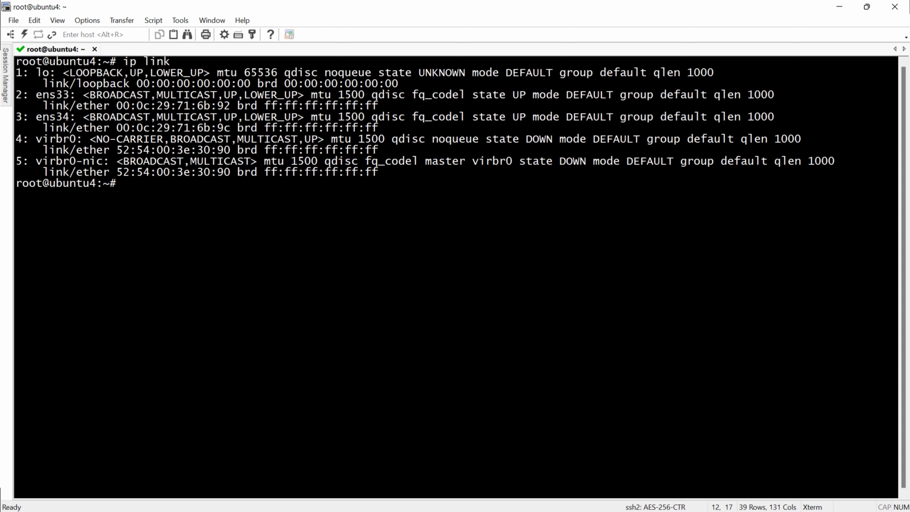
{"action": "left_click_drag", "start_coordinate": [16, 139], "coordinate": [122, 184]}
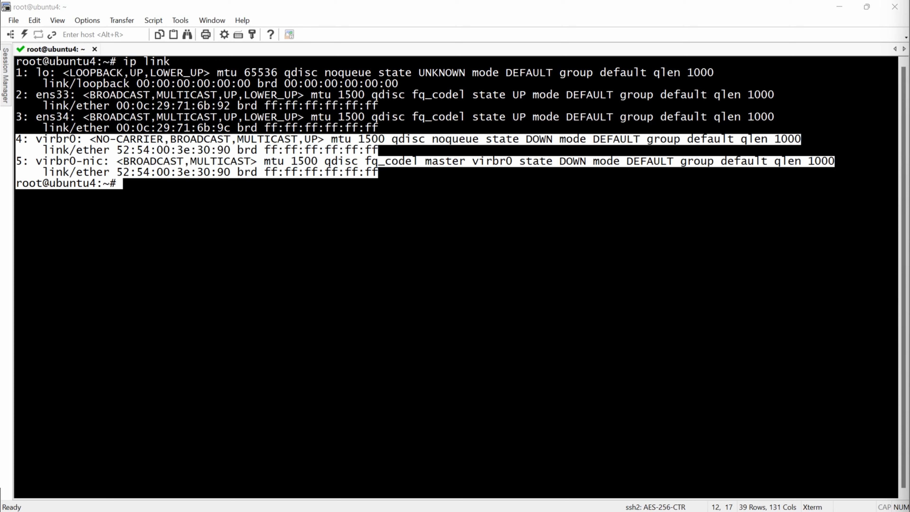
Step: Run virsh net-destroy and net-undefine on the default network, then confirm with ip link
{"action": "type", "text": "virsh net-destroy default"}
{"action": "key", "text": "Return"}
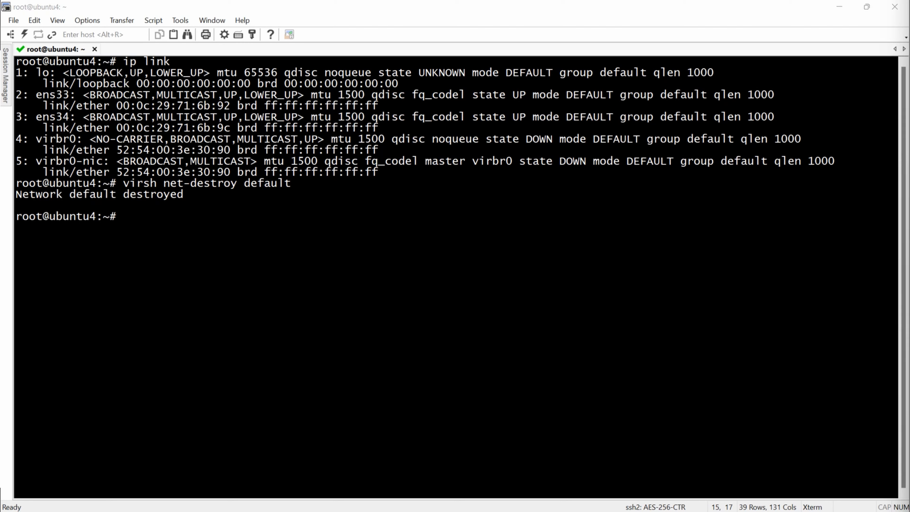
{"action": "type", "text": "virsh net-undefine default"}
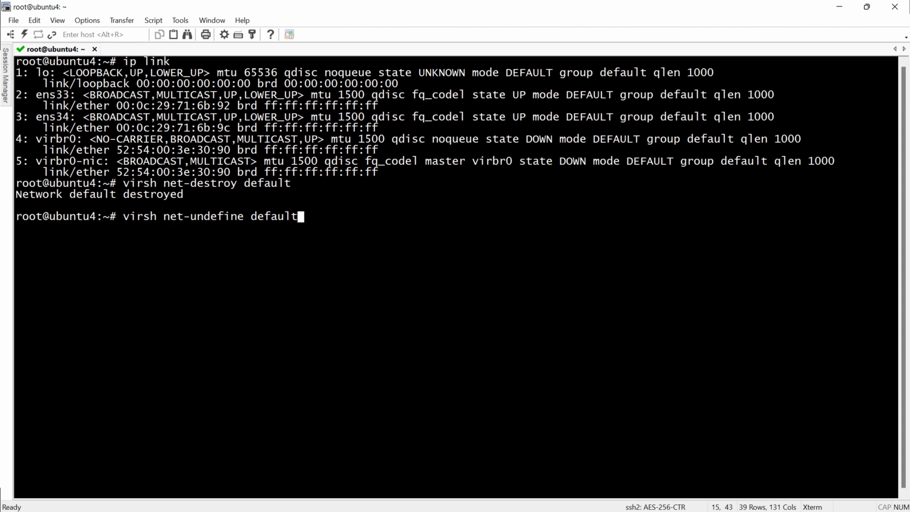
{"action": "key", "text": "Return"}
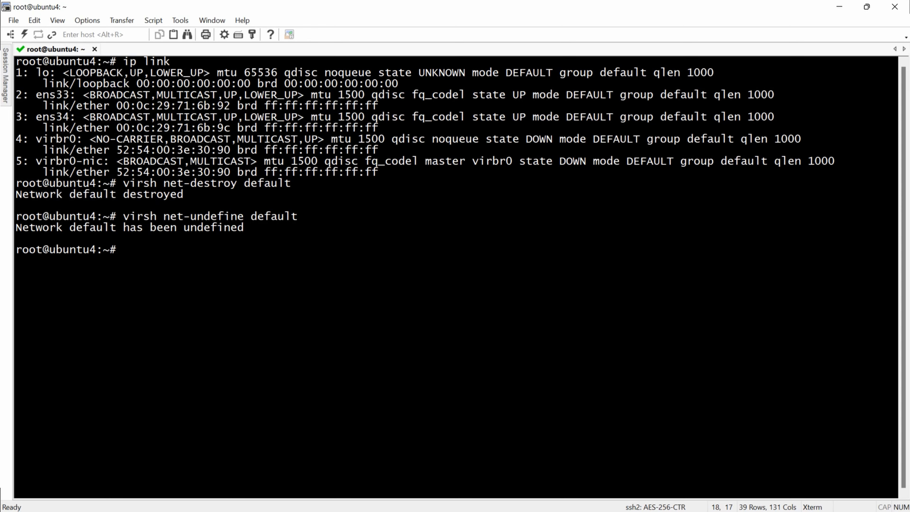
{"action": "type", "text": "ip link"}
{"action": "key", "text": "Return"}
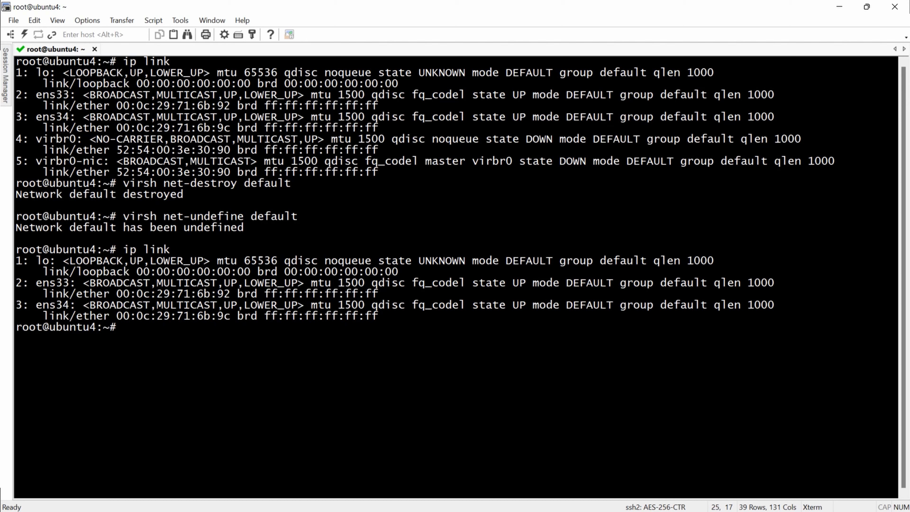
Step: Open /etc/netplan/00-installer-config.yaml in nano
{"action": "type", "text": "nano /etc/pl"}
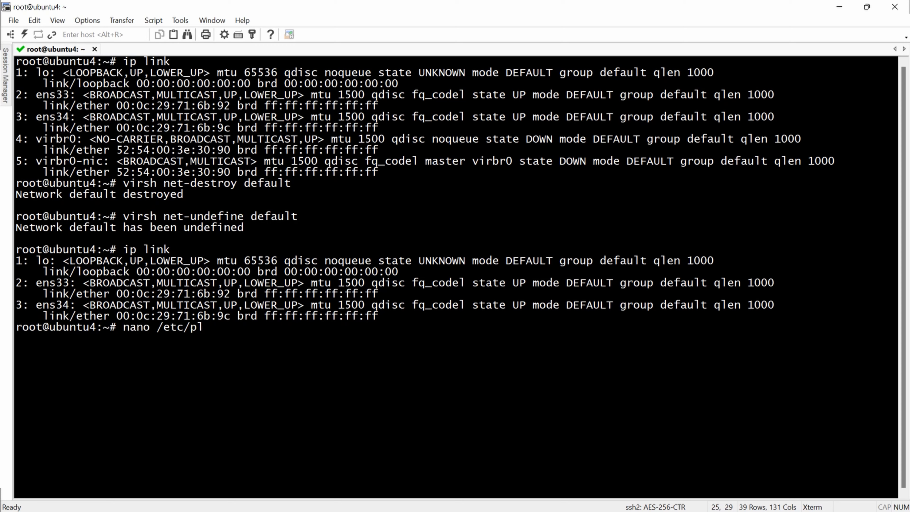
{"action": "type", "text": "an"}
{"action": "key", "text": "BackSpace"}
{"action": "key", "text": "BackSpace"}
{"action": "key", "text": "BackSpace"}
{"action": "key", "text": "BackSpace"}
{"action": "type", "text": "net"}
{"action": "key", "text": "Tab"}
{"action": "key", "text": "Tab"}
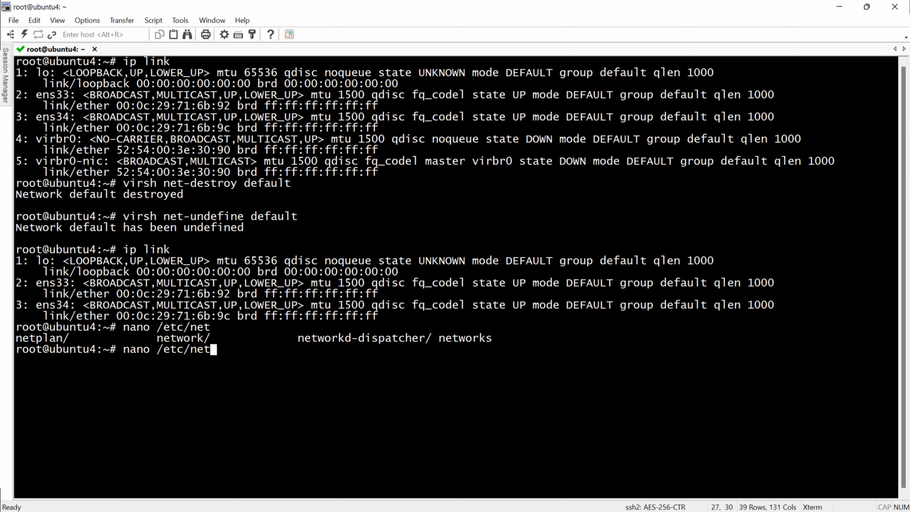
{"action": "type", "text": "p"}
{"action": "key", "text": "Tab"}
{"action": "type", "text": "0"}
{"action": "key", "text": "Tab"}
{"action": "key", "text": "Return"}
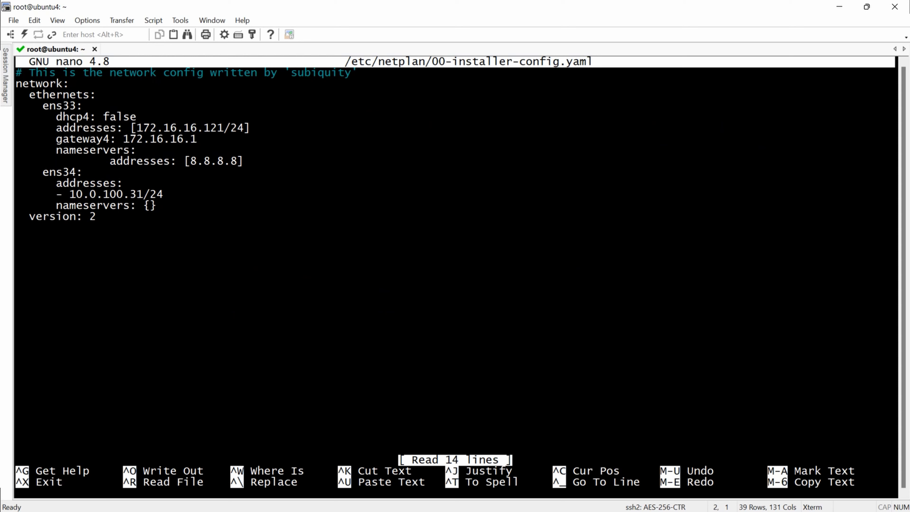
Step: Replace the old network lines with the br0 bridge on ens33 (172.16.16.121/24, STP) and save
{"action": "key", "text": "Down"}
{"action": "key", "text": "ctrl+k"}
{"action": "key", "text": "ctrl+k"}
{"action": "key", "text": "ctrl+k"}
{"action": "key", "text": "ctrl+k"}
{"action": "key", "text": "ctrl+k"}
{"action": "key", "text": "ctrl+k"}
{"action": "key", "text": "ctrl+k"}
{"action": "key", "text": "ctrl+k"}
{"action": "key", "text": "ctrl+k"}
{"action": "key", "text": "ctrl+k"}
{"action": "key", "text": "ctrl+k"}
{"action": "key", "text": "ctrl+k"}
{"action": "key", "text": "ctrl+k"}
{"action": "key", "text": "ctrl+k"}
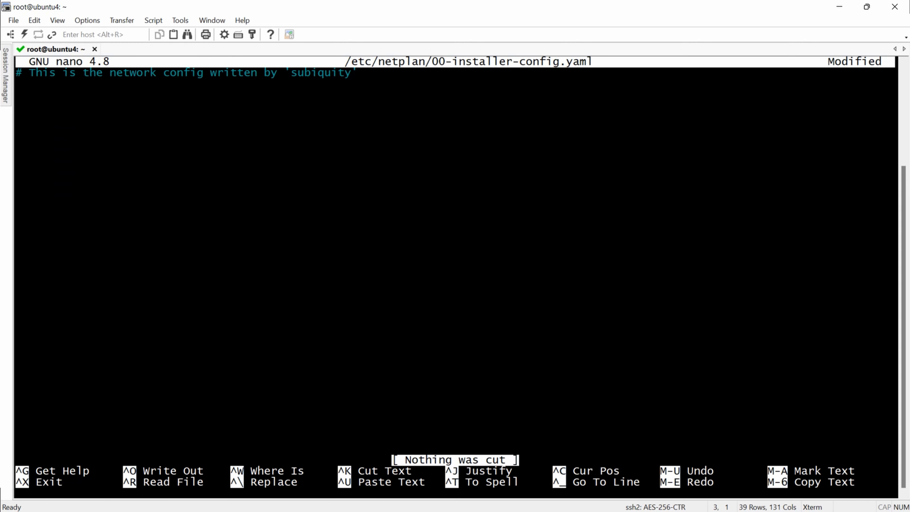
{"action": "key", "text": "shift+Insert"}
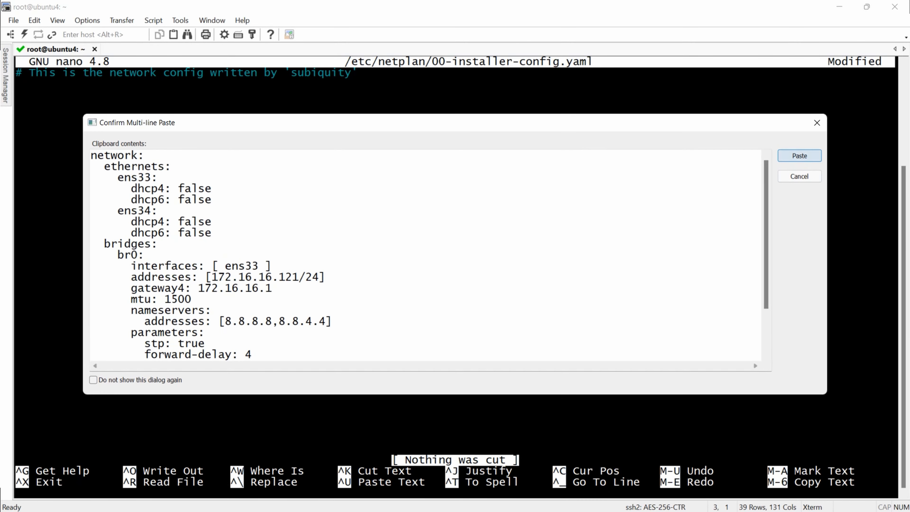
{"action": "key", "text": "Return"}
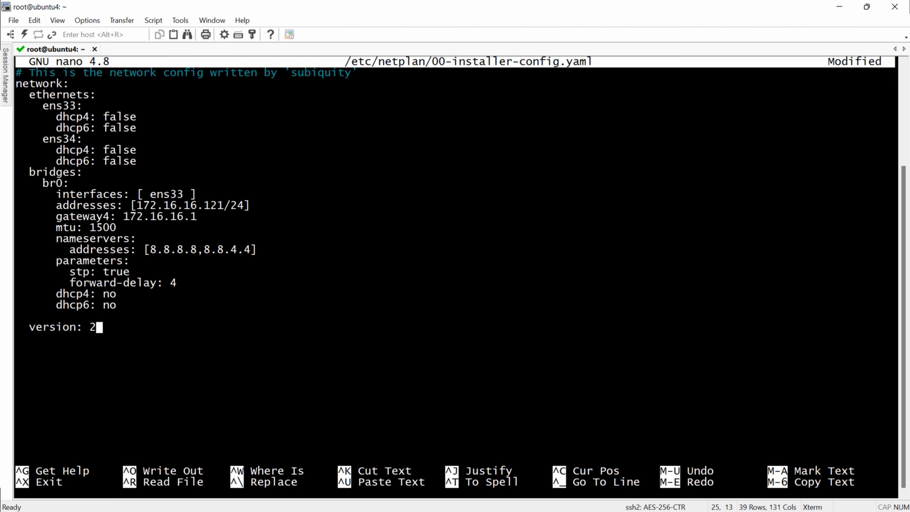
{"action": "left_click_drag", "start_coordinate": [43, 105], "coordinate": [116, 161]}
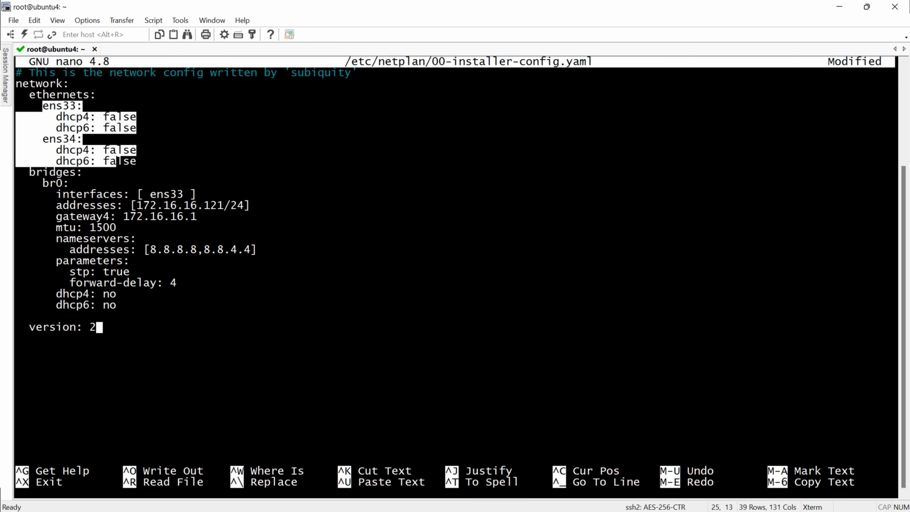
{"action": "left_click", "coordinate": [117, 161]}
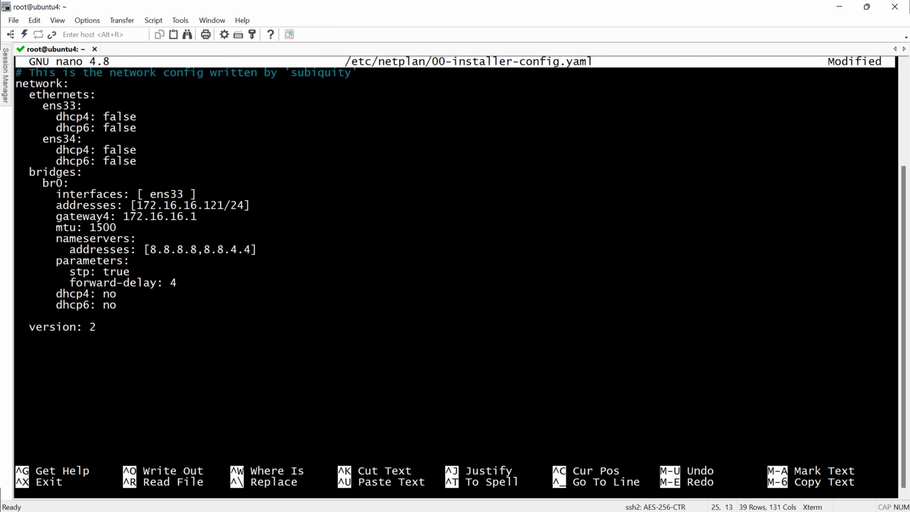
{"action": "key", "text": "ctrl+o"}
{"action": "key", "text": "Return"}
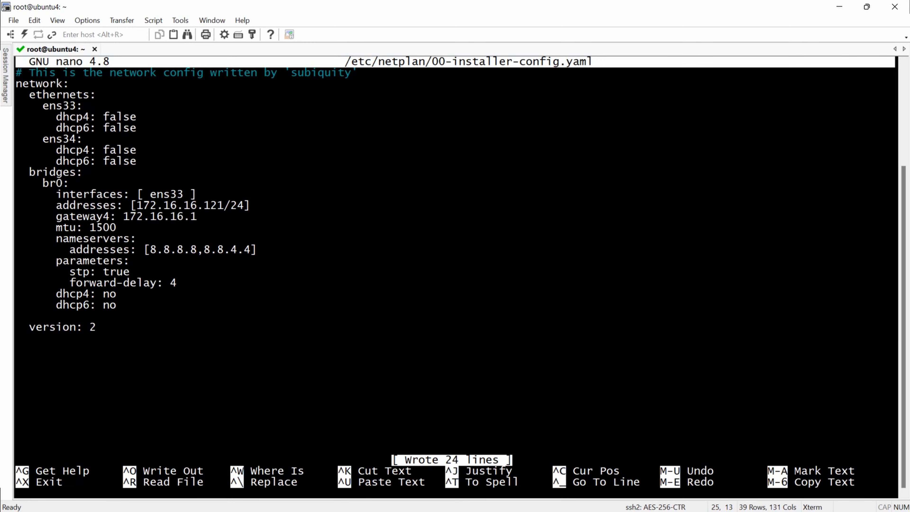
{"action": "key", "text": "ctrl+x"}
Step: List the current interface addresses with ip a
{"action": "type", "text": "ip "}
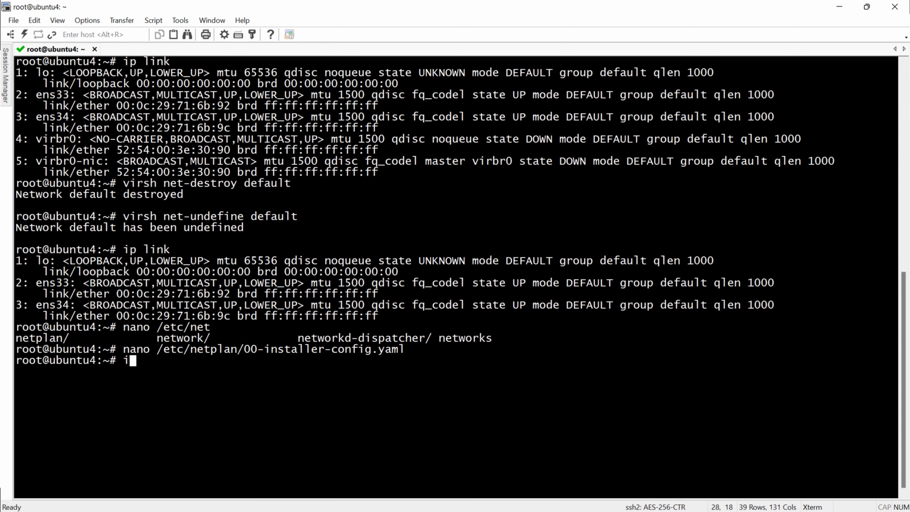
{"action": "type", "text": "a\\"}
{"action": "key", "text": "BackSpace"}
{"action": "key", "text": "Return"}
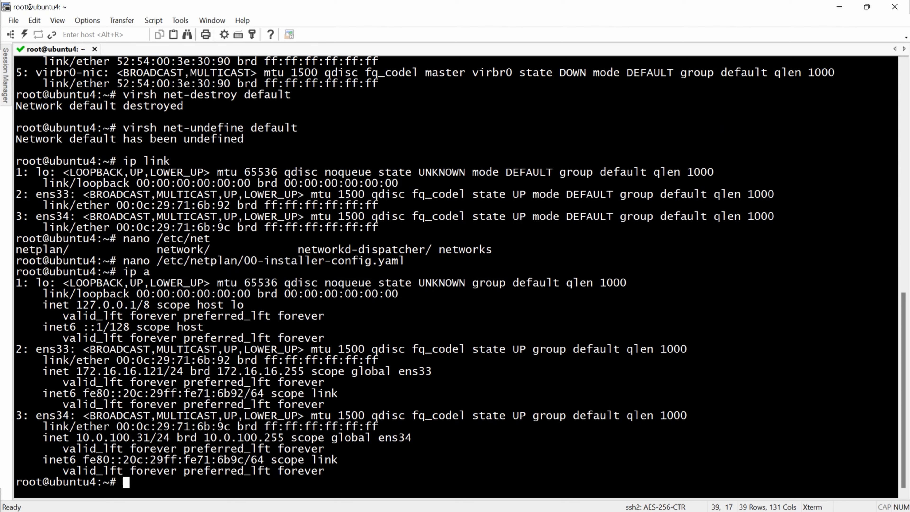
Step: Run netplan apply to activate the bridge config, then clear the terminal
{"action": "type", "text": "netplan apply"}
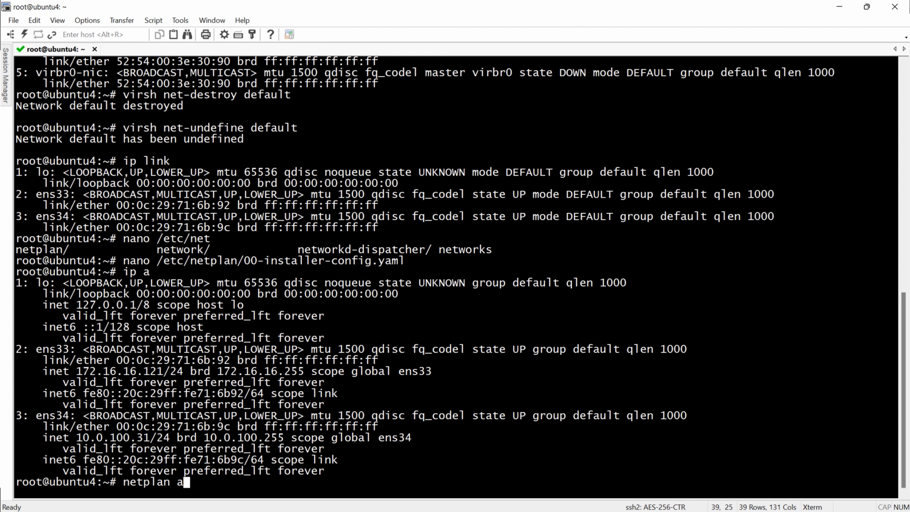
{"action": "key", "text": "BackSpace"}
{"action": "key", "text": "BackSpace"}
{"action": "key", "text": "BackSpace"}
{"action": "key", "text": "BackSpace"}
{"action": "key", "text": "BackSpace"}
{"action": "key", "text": "BackSpace"}
{"action": "type", "text": "try"}
{"action": "key", "text": "BackSpace"}
{"action": "key", "text": "BackSpace"}
{"action": "key", "text": "BackSpace"}
{"action": "type", "text": "apply"}
{"action": "key", "text": "Return"}
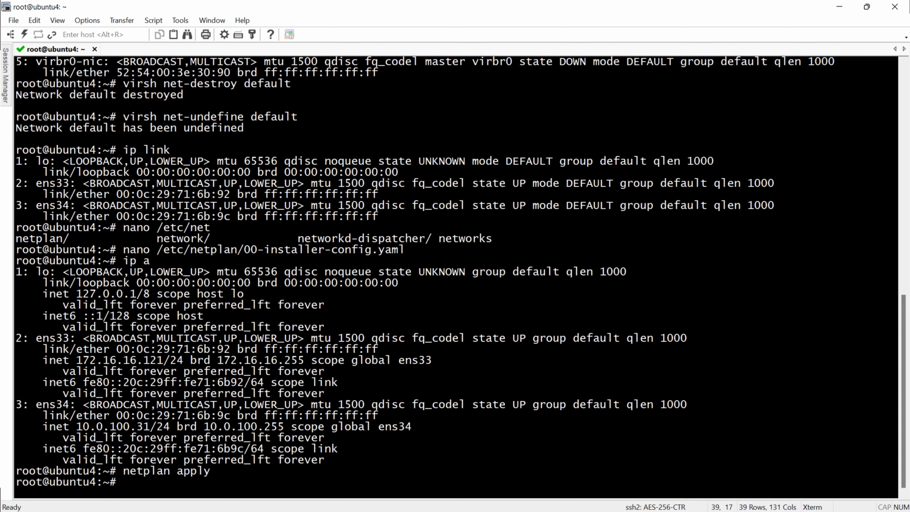
{"action": "key", "text": "ctrl+l"}
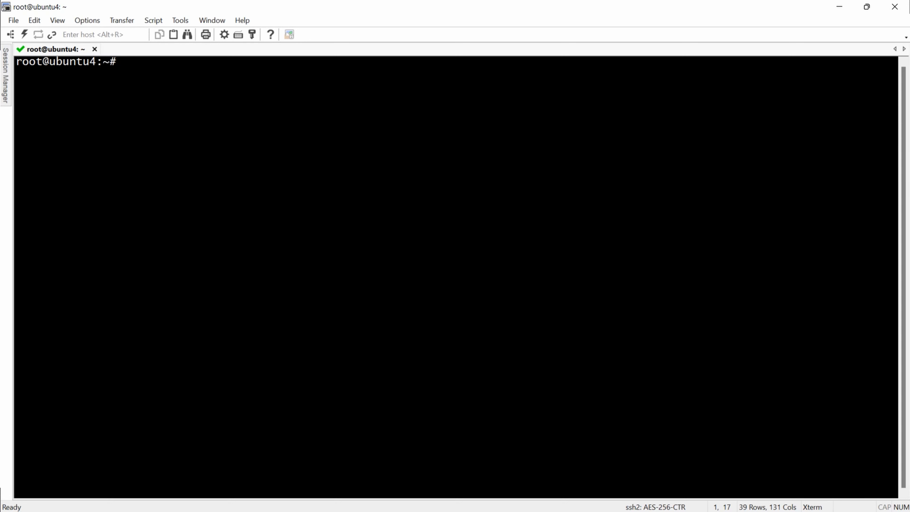
Step: Show ip a output and highlight the br0 block and ens33's 'master br0' line
{"action": "type", "text": "ip a"}
{"action": "key", "text": "Return"}
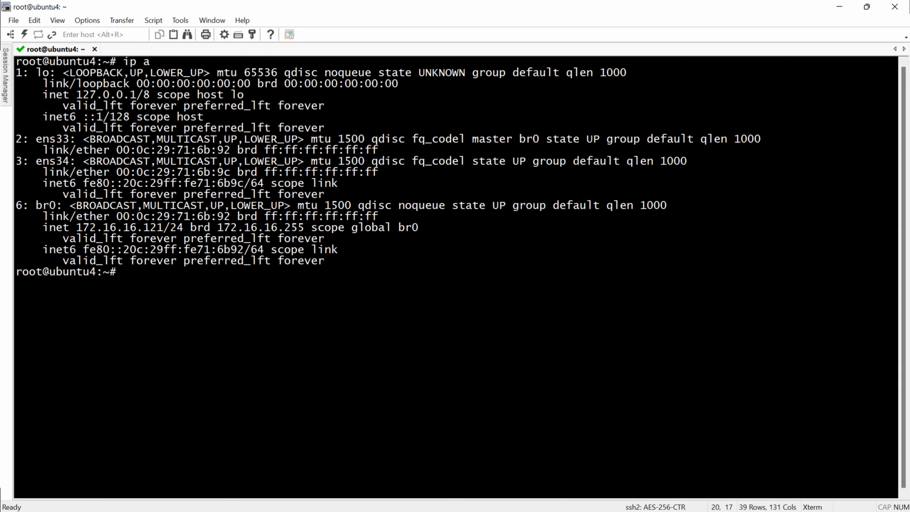
{"action": "left_click_drag", "start_coordinate": [36, 205], "coordinate": [251, 261]}
{"action": "left_click", "coordinate": [251, 260]}
{"action": "left_click_drag", "start_coordinate": [355, 261], "coordinate": [16, 205]}
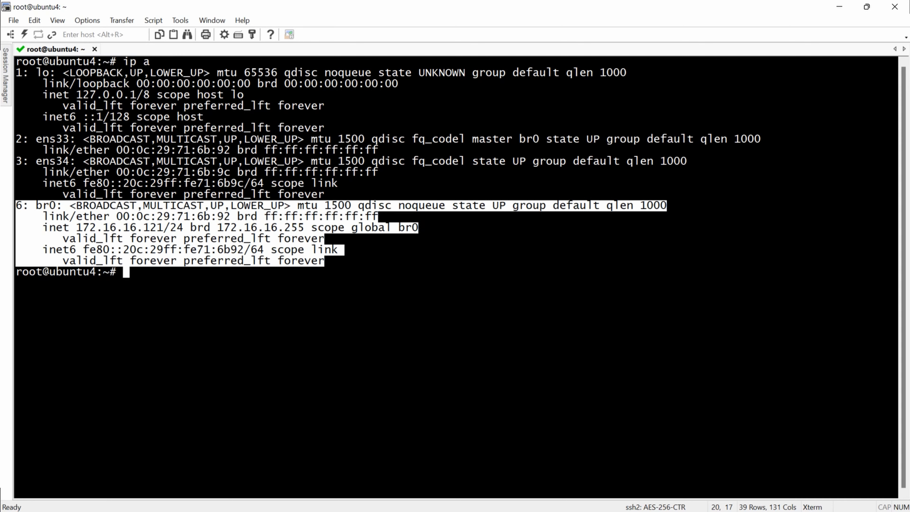
{"action": "key", "text": "Escape"}
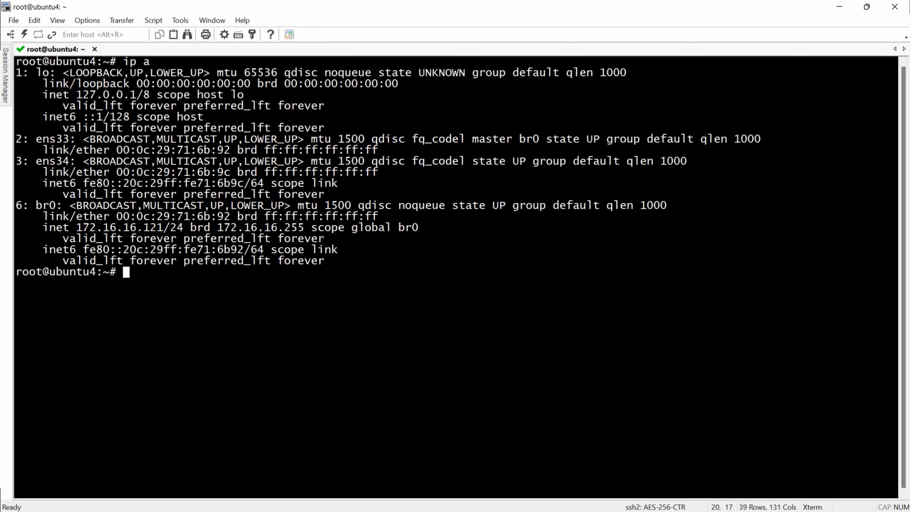
{"action": "left_click_drag", "start_coordinate": [378, 150], "coordinate": [16, 139]}
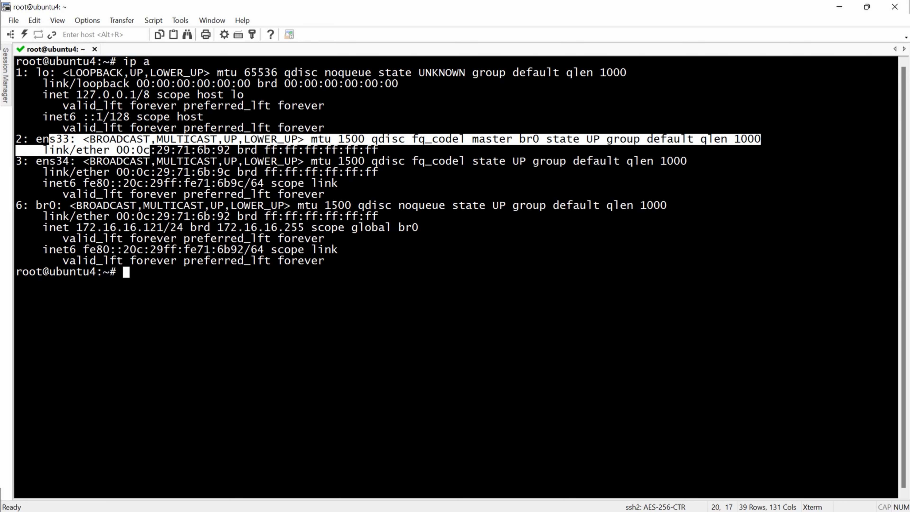
{"action": "key", "text": "Escape"}
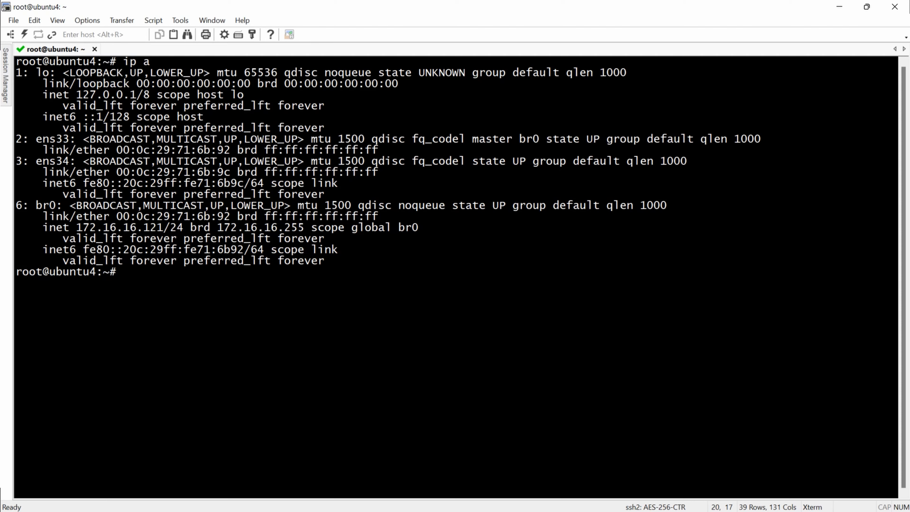
Step: Re-run netplan apply and run brctl show br0, highlighting br0 and its ens33 member
{"action": "type", "text": "netplan apply"}
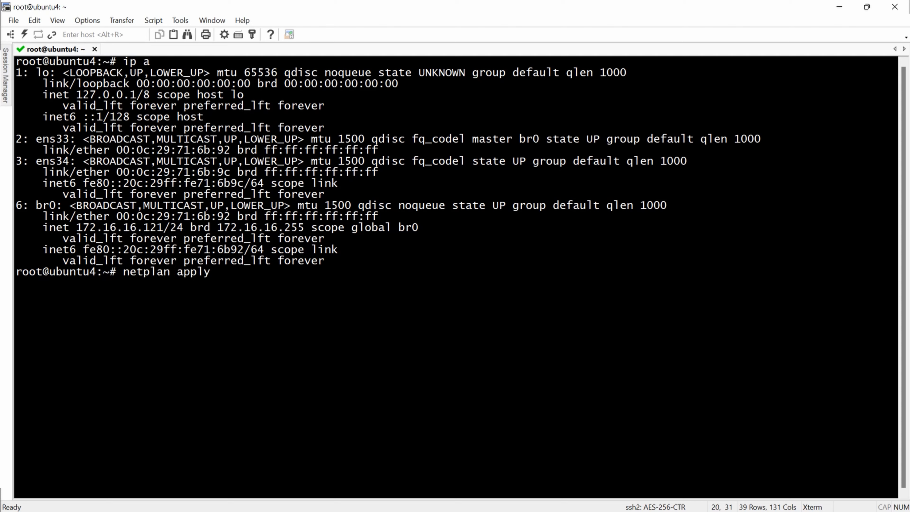
{"action": "key", "text": "Return"}
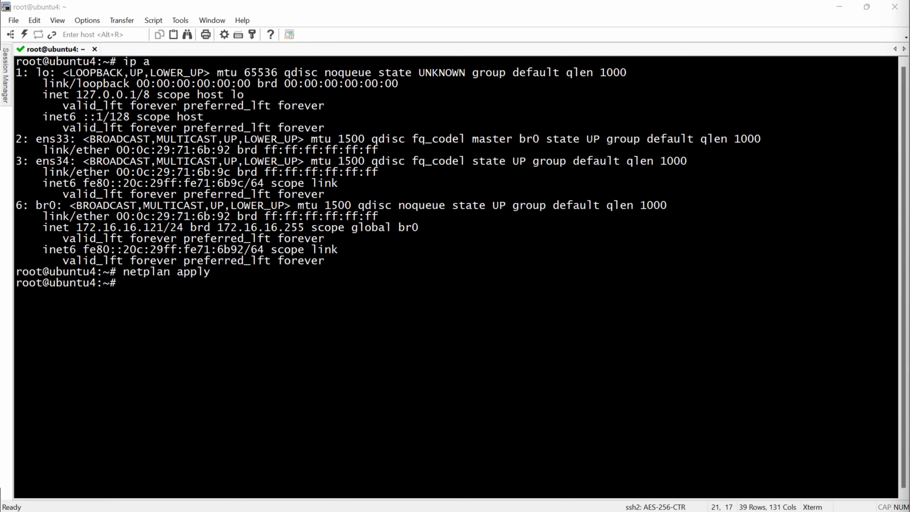
{"action": "key", "text": "alt+Tab"}
{"action": "type", "text": "brctl show br0"}
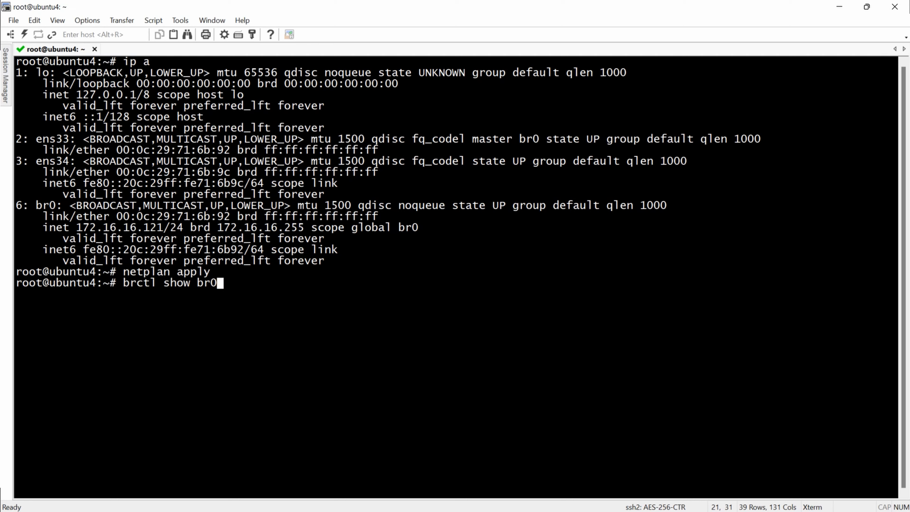
{"action": "key", "text": "Return"}
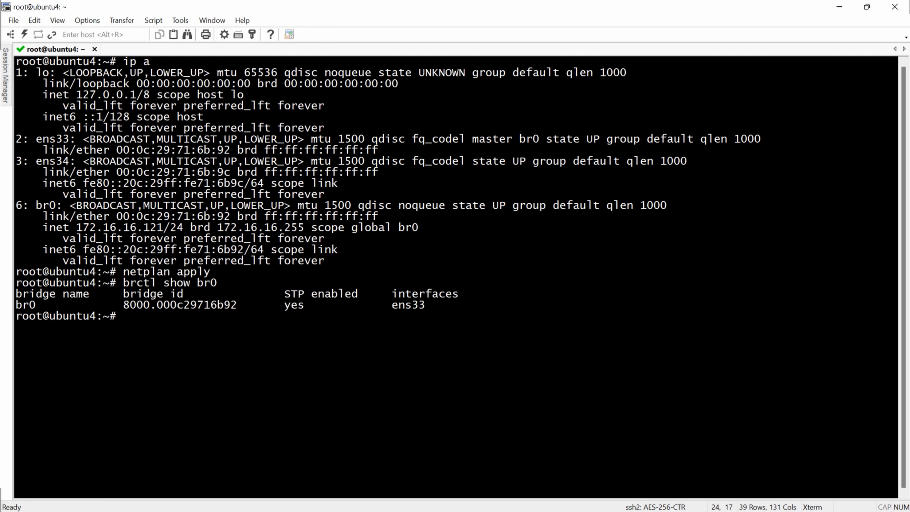
{"action": "left_click", "coordinate": [25, 305]}
{"action": "left_click_drag", "start_coordinate": [25, 305], "coordinate": [35, 305]}
{"action": "left_click_drag", "start_coordinate": [425, 305], "coordinate": [391, 304]}
{"action": "key", "text": "Escape"}
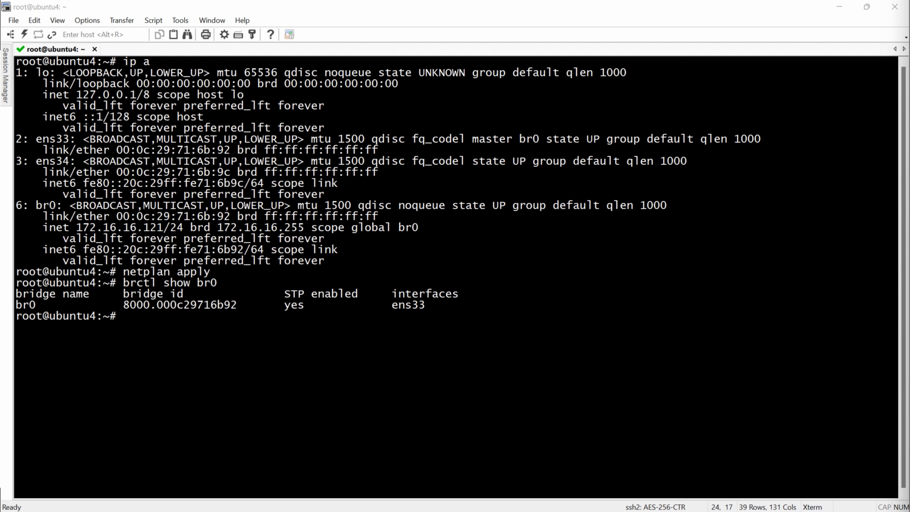
Step: Create host-bridge.xml in nano with the pasted bridge-mode network XML for br0 and save it
{"action": "type", "text": "nan"}
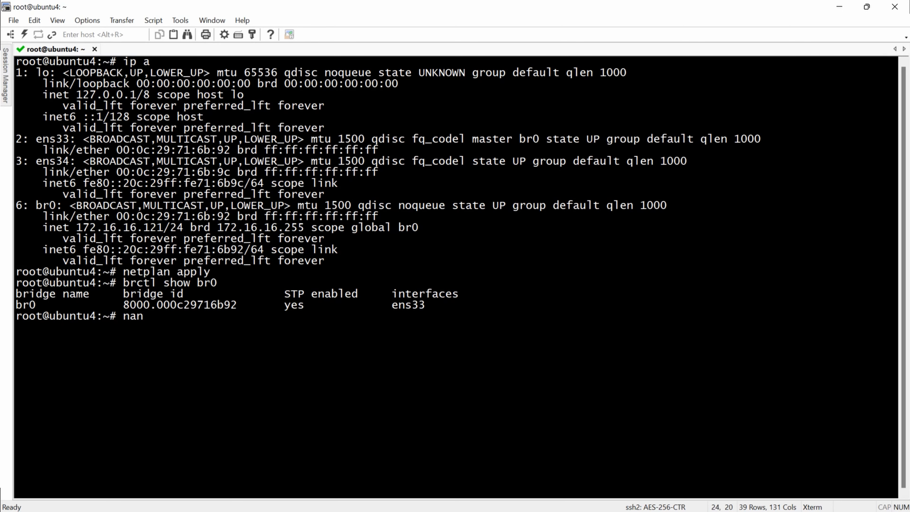
{"action": "type", "text": "o host-bridge.xml"}
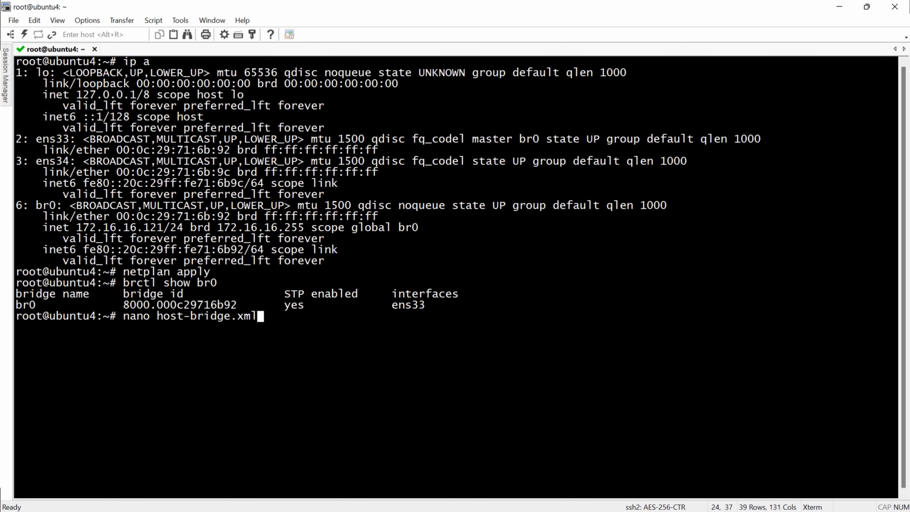
{"action": "key", "text": "Return"}
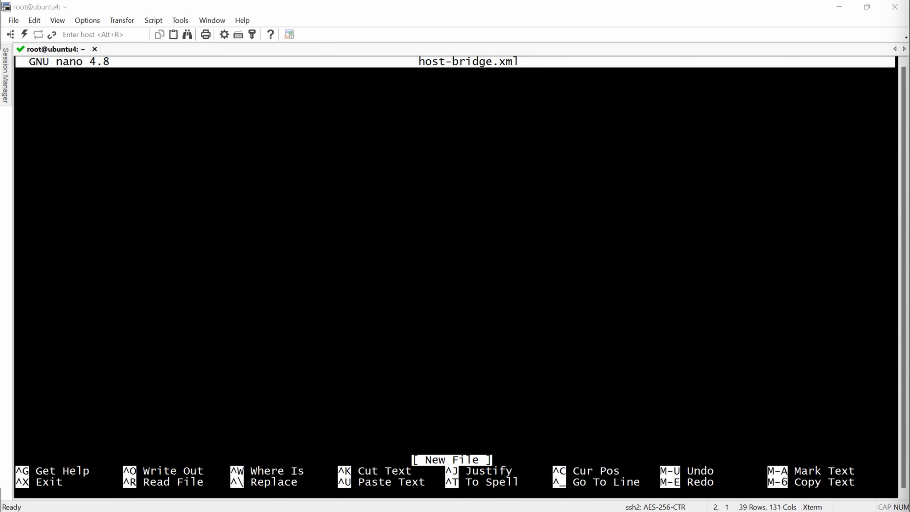
{"action": "key", "text": "alt+Tab"}
{"action": "key", "text": "shift+Insert"}
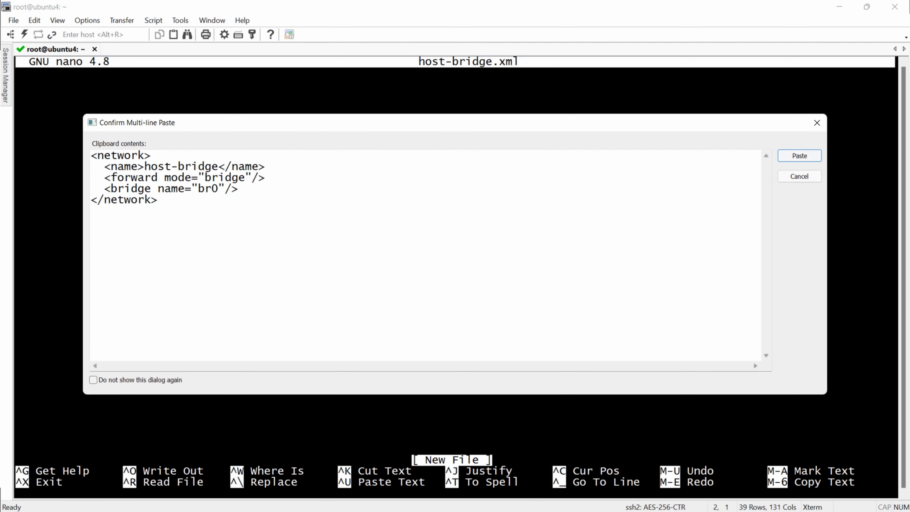
{"action": "key", "text": "Return"}
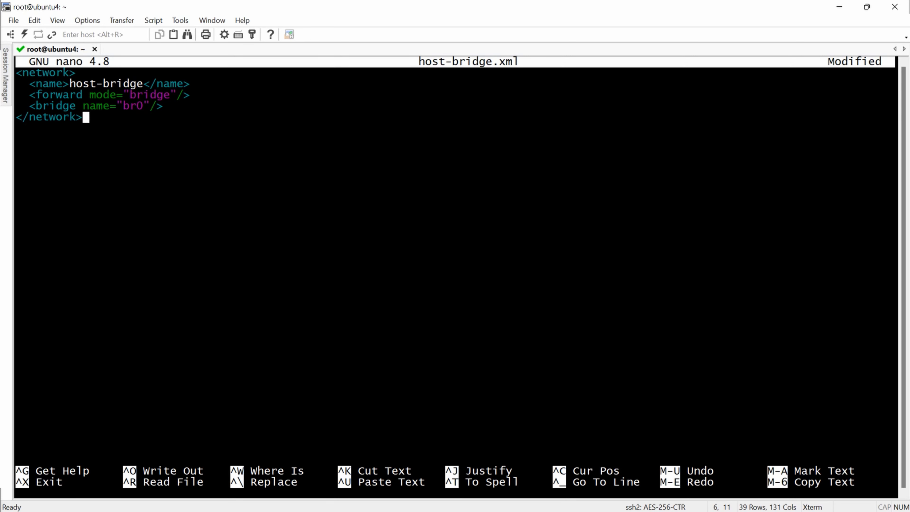
{"action": "key", "text": "ctrl+o"}
{"action": "key", "text": "Return"}
{"action": "key", "text": "ctrl+x"}
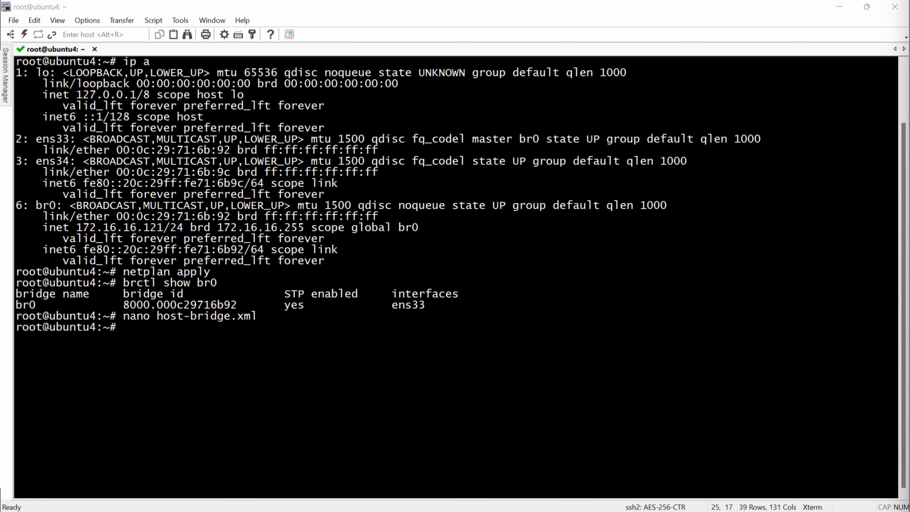
Step: Define the network with virsh net-define host-bridge.xml
{"action": "key", "text": "alt+Tab"}
{"action": "key", "text": "shift+Insert"}
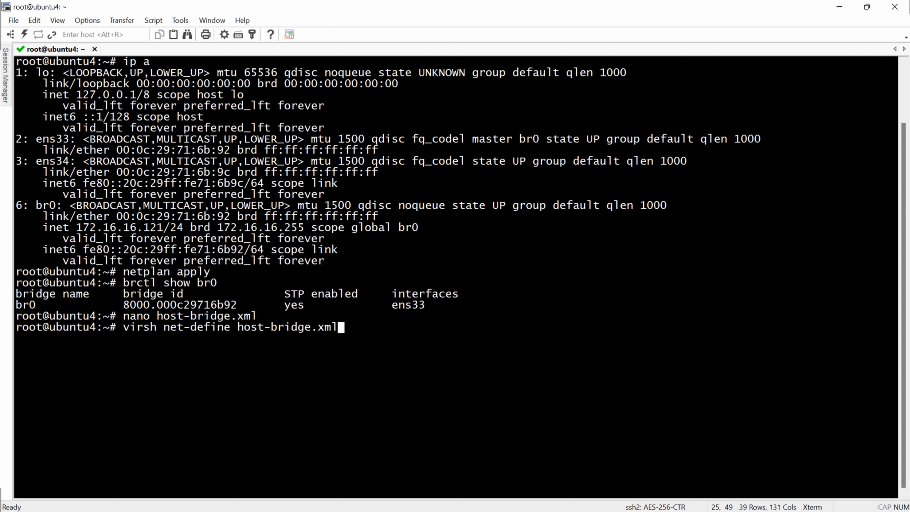
{"action": "key", "text": "Return"}
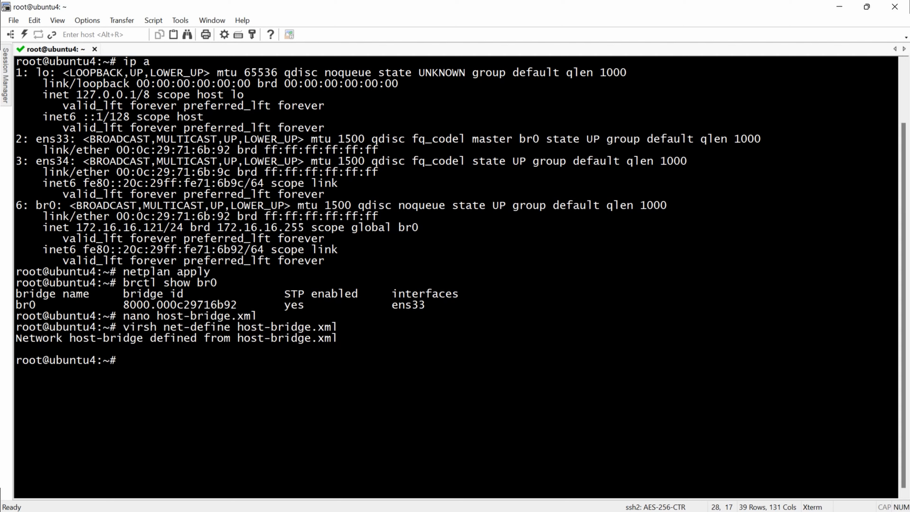
Step: Start host-bridge, enable its autostart, and list all networks with virsh net-list --all
{"action": "key", "text": "alt+Tab"}
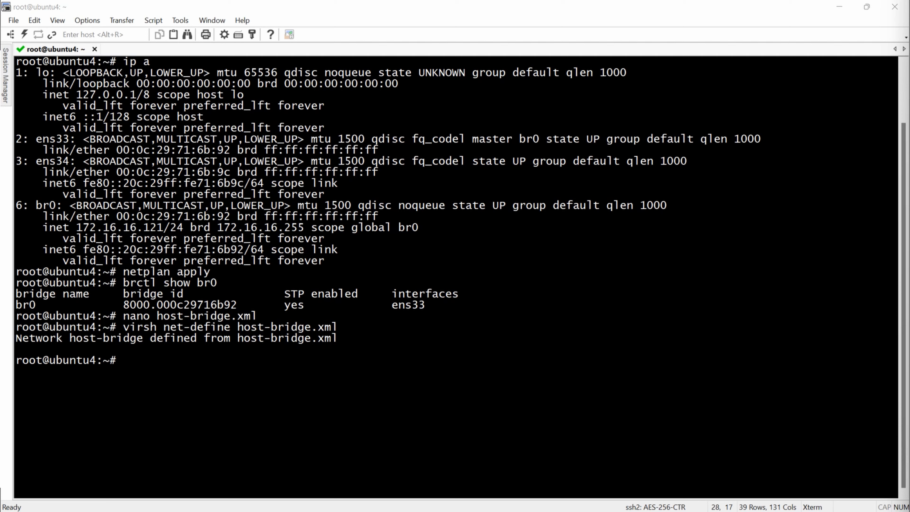
{"action": "key", "text": "alt+Tab"}
{"action": "key", "text": "shift+Insert"}
{"action": "key", "text": "Return"}
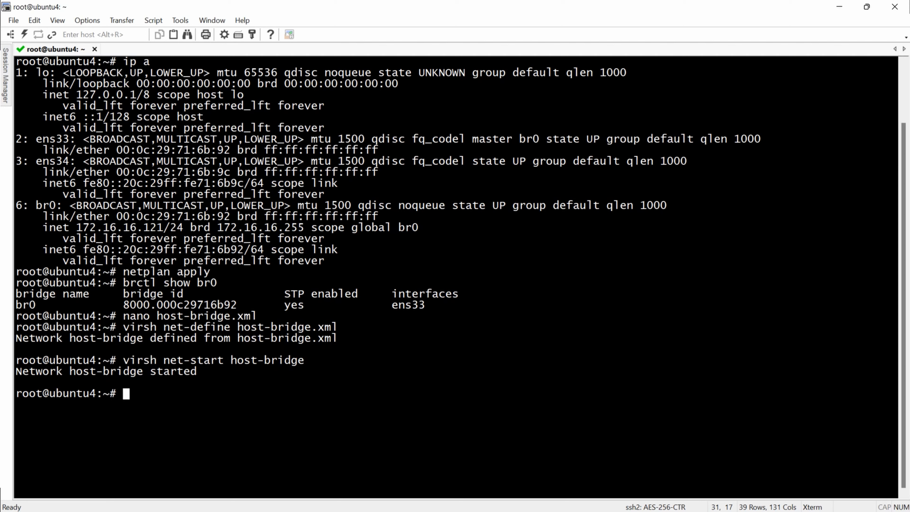
{"action": "key", "text": "alt+Tab"}
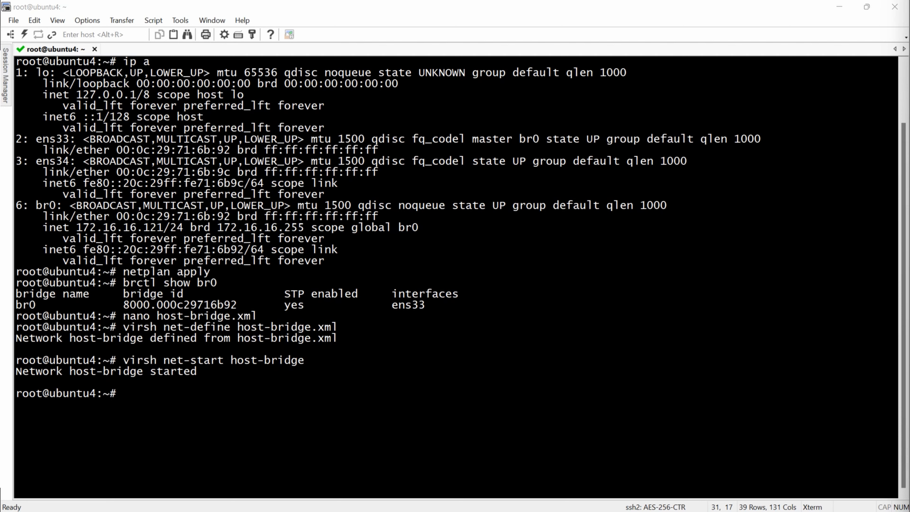
{"action": "key", "text": "alt+Tab"}
{"action": "key", "text": "shift+Insert"}
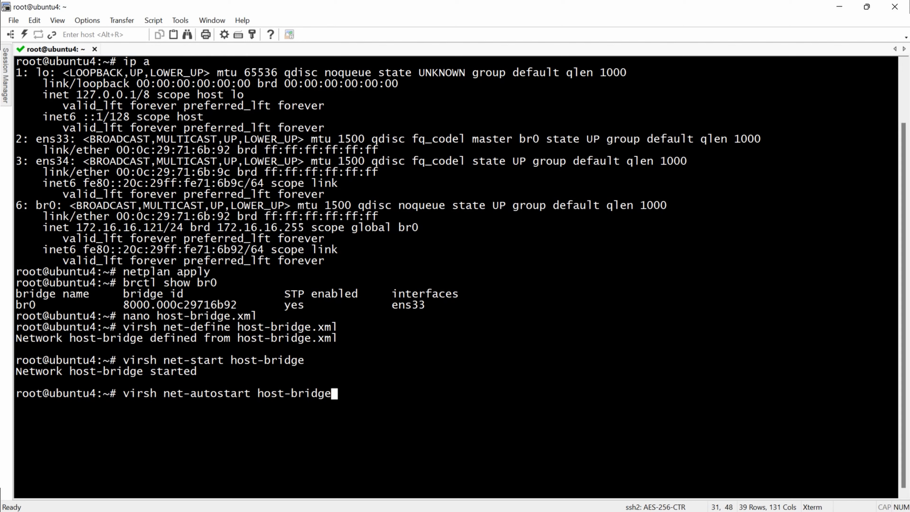
{"action": "key", "text": "Return"}
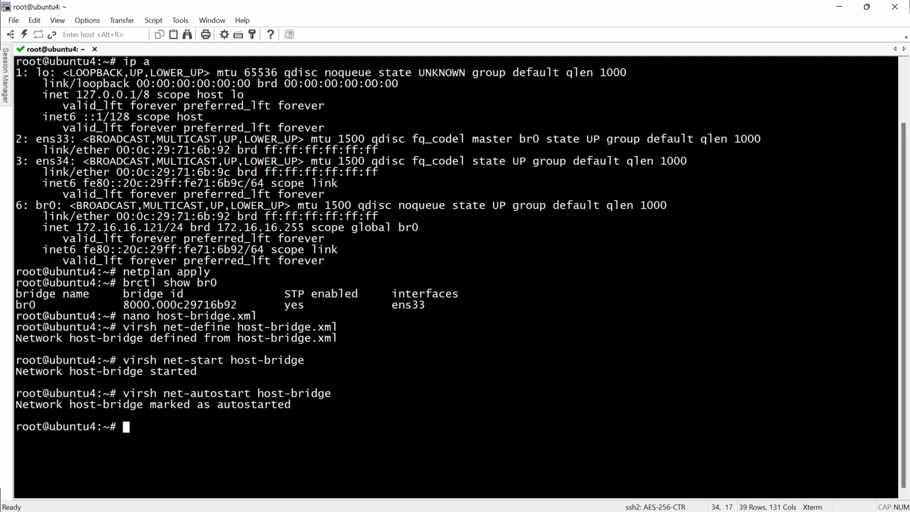
{"action": "key", "text": "alt+Tab"}
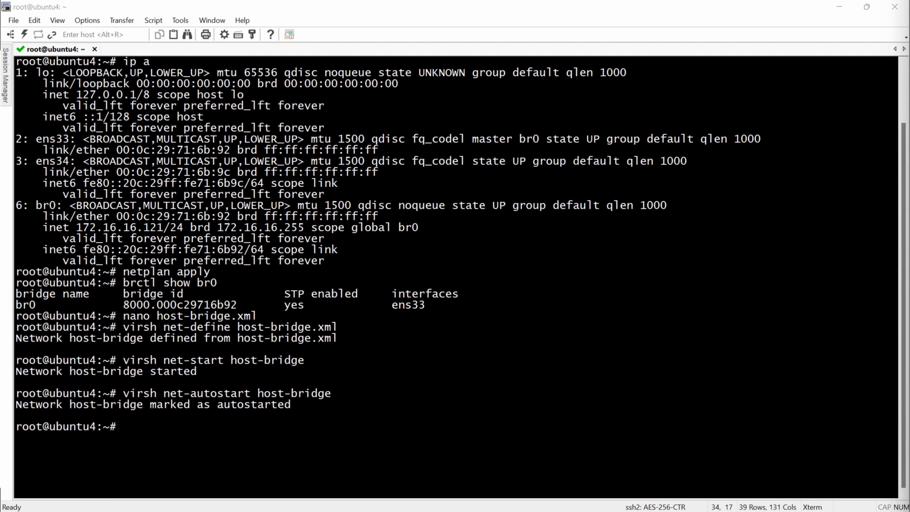
{"action": "key", "text": "alt+Tab"}
{"action": "key", "text": "shift+Insert"}
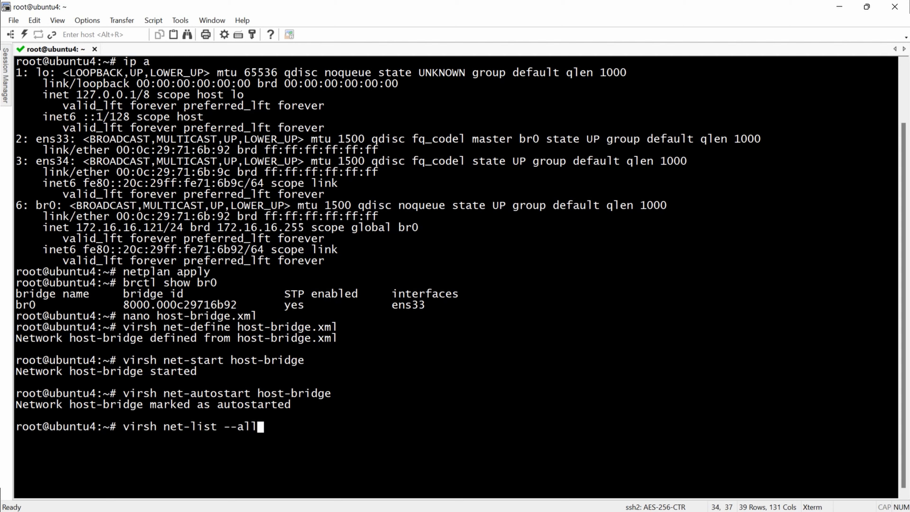
{"action": "key", "text": "Return"}
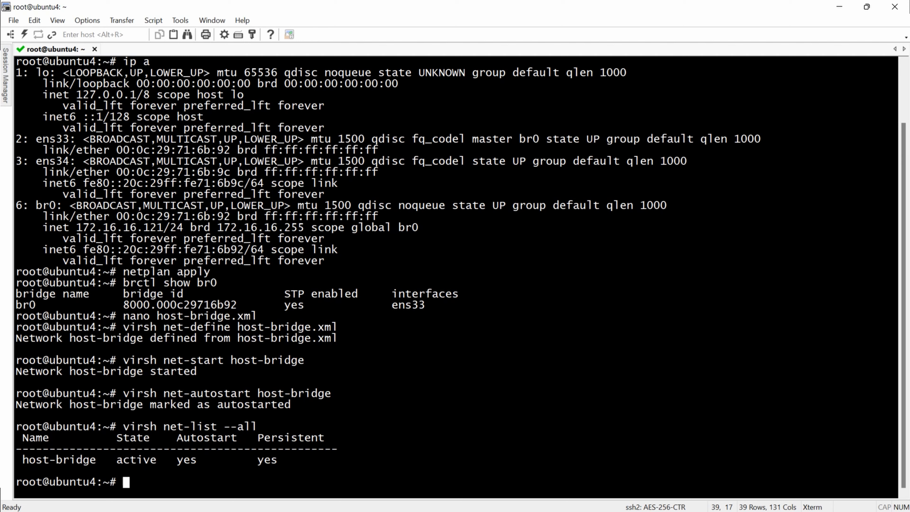
Step: Check systemctl status cockpit, then start the inactive cockpit service
{"action": "type", "text": "systemctl status cockpit"}
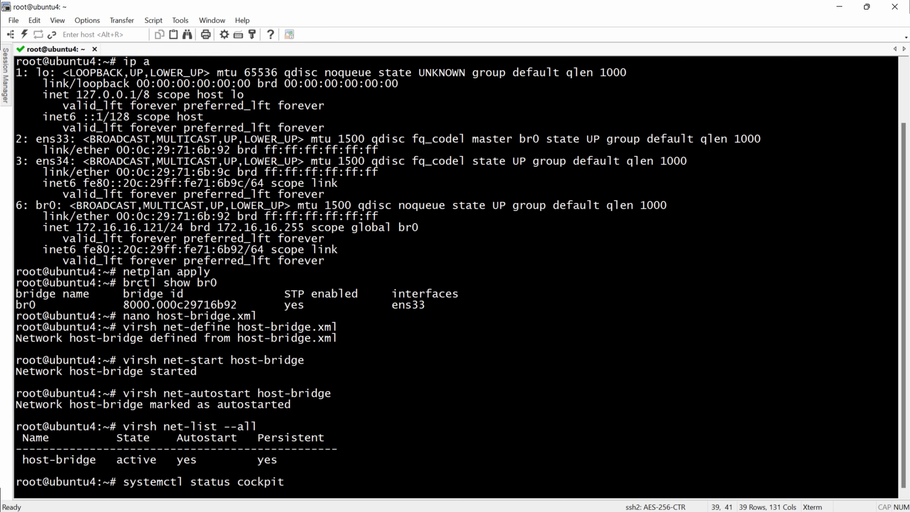
{"action": "key", "text": "Return"}
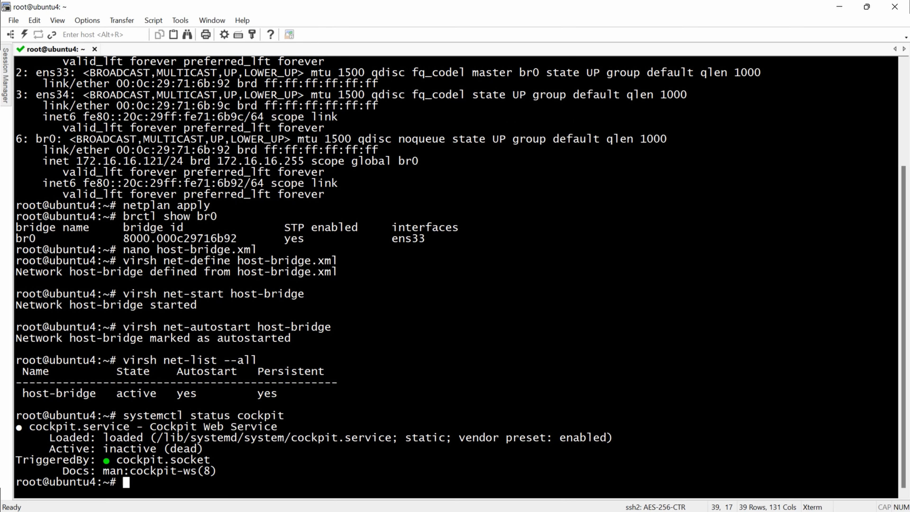
{"action": "key", "text": "Up"}
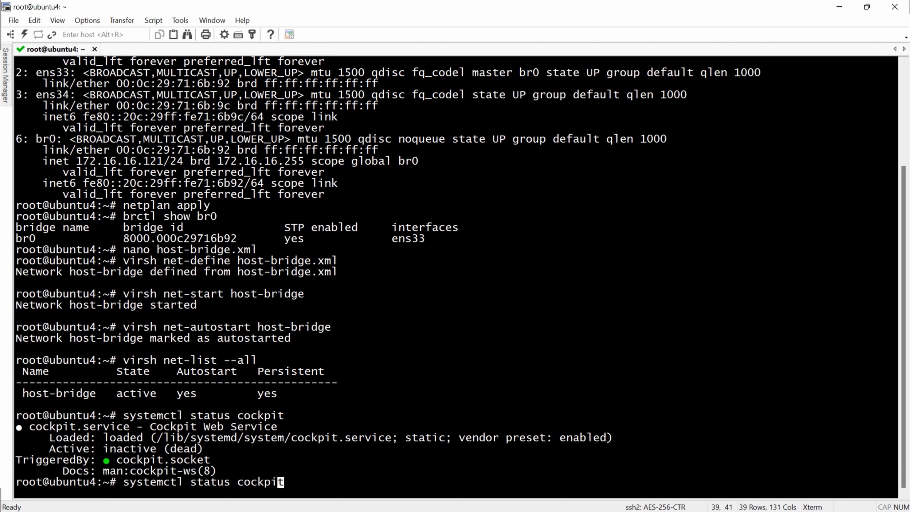
{"action": "key", "text": "Left"}
{"action": "key", "text": "Left"}
{"action": "key", "text": "Left"}
{"action": "key", "text": "Left"}
{"action": "key", "text": "Left"}
{"action": "key", "text": "Left"}
{"action": "key", "text": "Left"}
{"action": "key", "text": "Left"}
{"action": "key", "text": "BackSpace"}
{"action": "key", "text": "BackSpace"}
{"action": "key", "text": "BackSpace"}
{"action": "key", "text": "BackSpace"}
{"action": "type", "text": "art"}
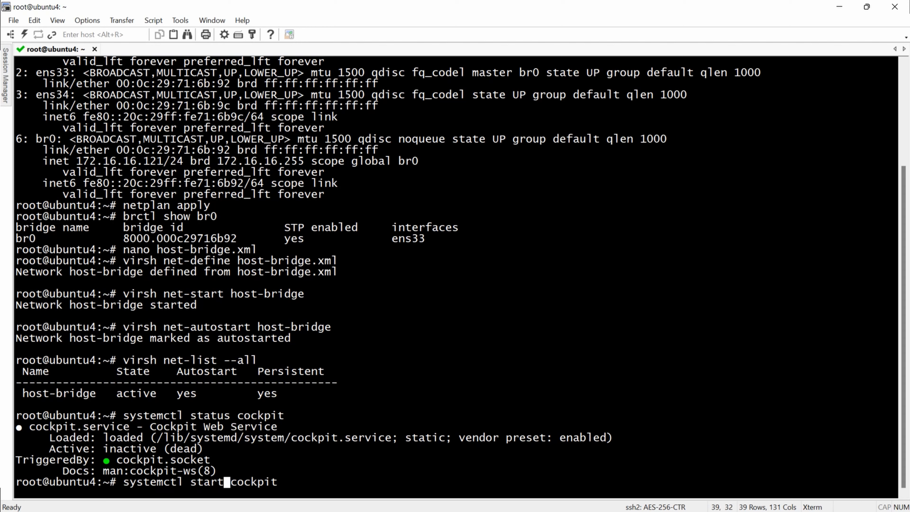
{"action": "key", "text": "Return"}
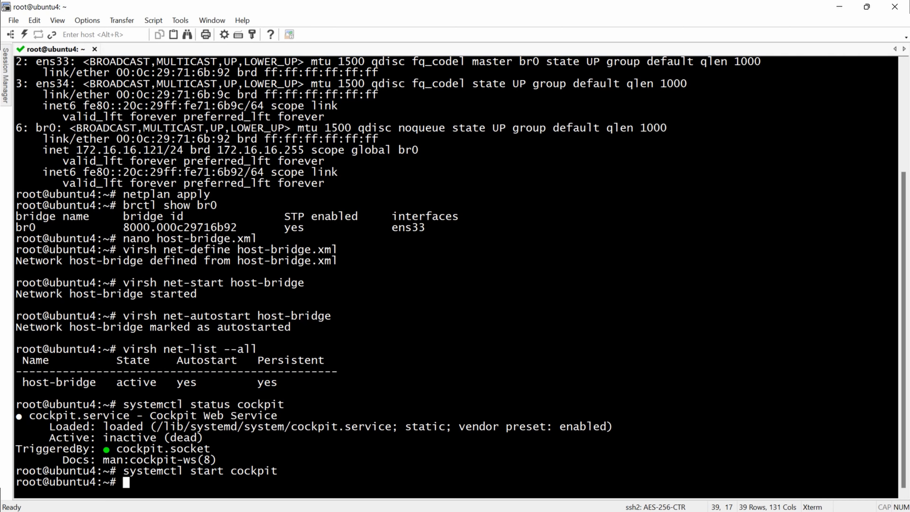
{"action": "key", "text": "Up"}
{"action": "key", "text": "Up"}
{"action": "key", "text": "Return"}
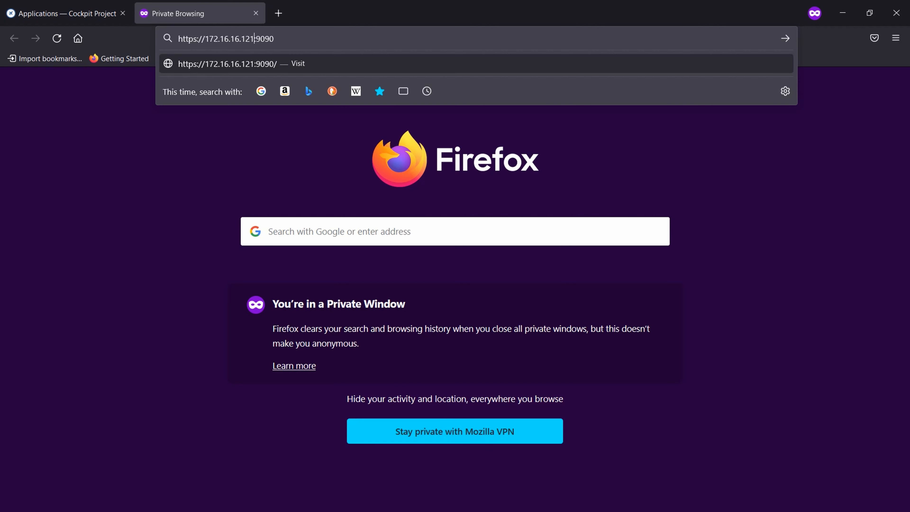
{"action": "key", "text": "Return"}
{"action": "left_click", "coordinate": [647, 334]}
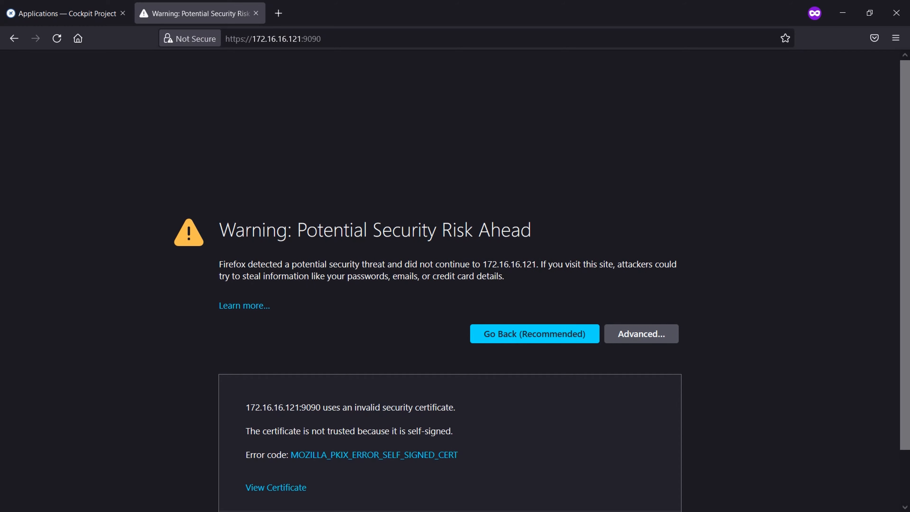
{"action": "scroll", "coordinate": [647, 333], "scroll_direction": "down", "scroll_amount": 2}
{"action": "left_click", "coordinate": [602, 468]}
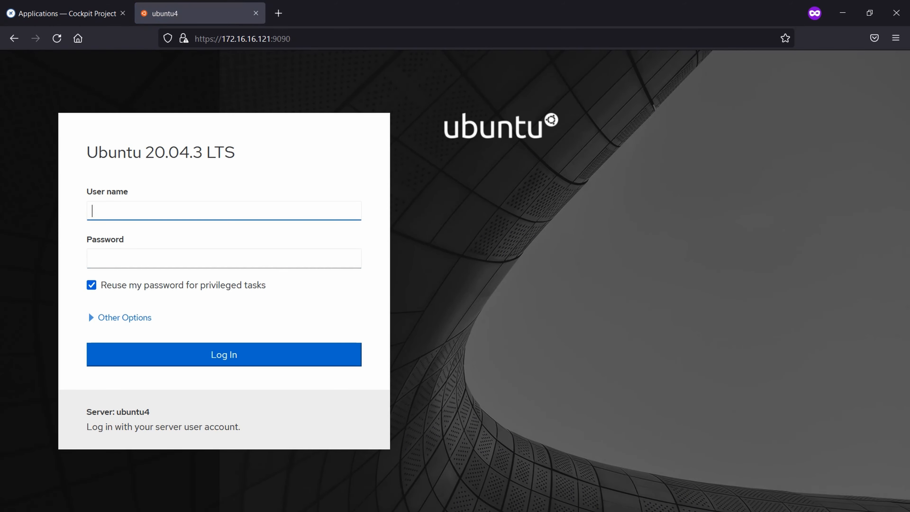
Step: Log in to Cockpit with the user's name and password and go to Virtual Machines
{"action": "type", "text": "marius"}
{"action": "key", "text": "Tab"}
{"action": "type", "text": "•••••"}
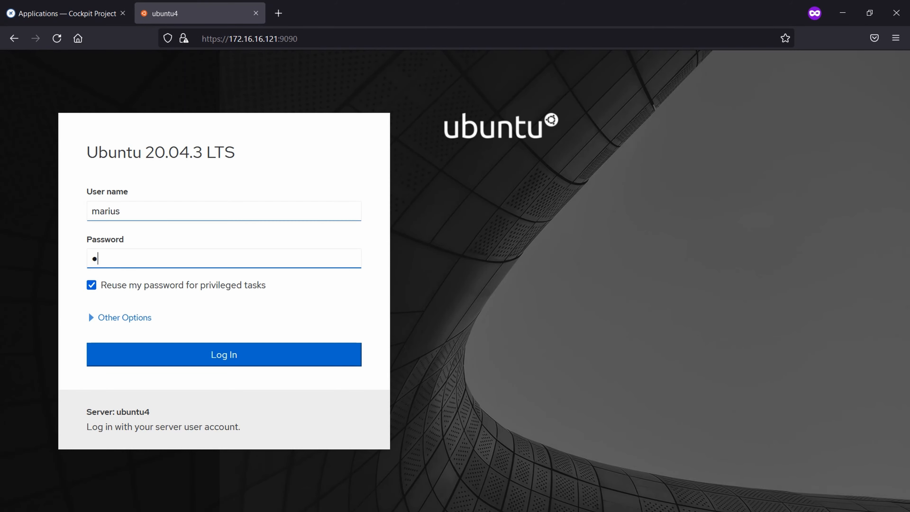
{"action": "key", "text": "Return"}
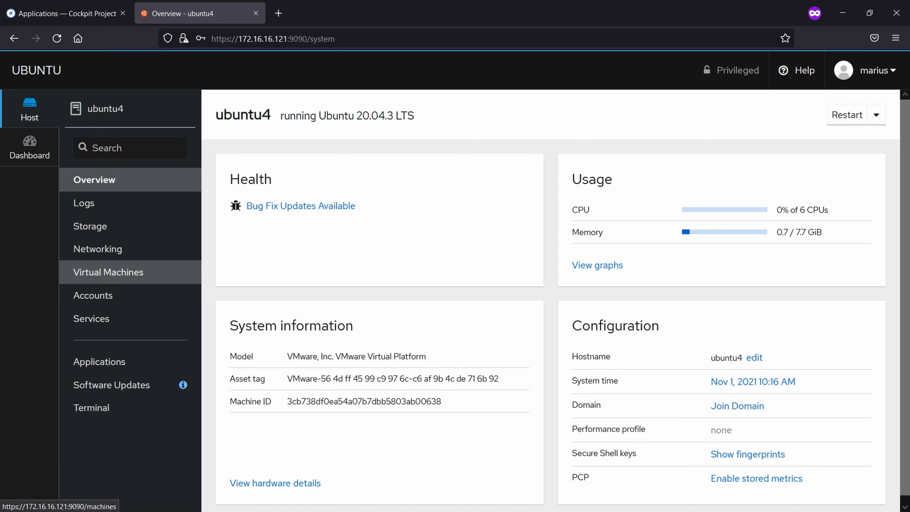
{"action": "left_click", "coordinate": [108, 272]}
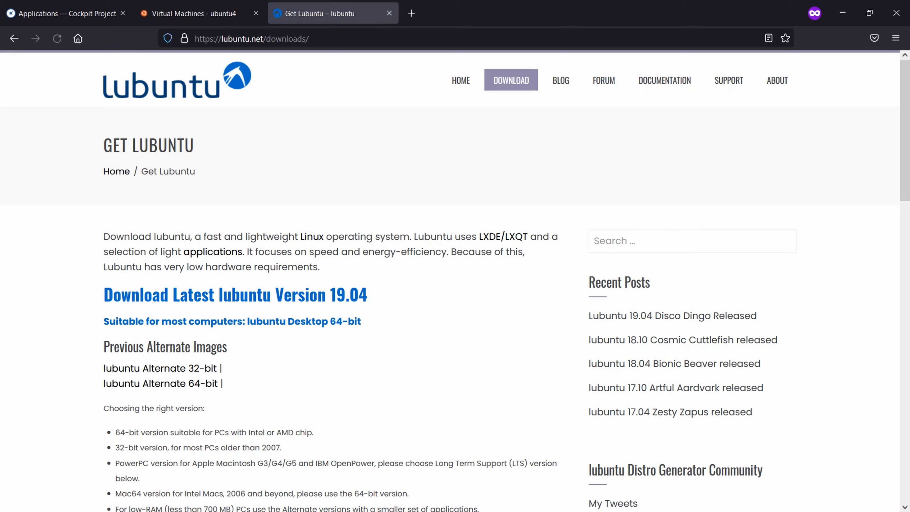
Step: Copy the lubuntu Alternate 64-bit download link from the lubuntu.net downloads page
{"action": "scroll", "coordinate": [455, 280], "scroll_direction": "down", "scroll_amount": 3}
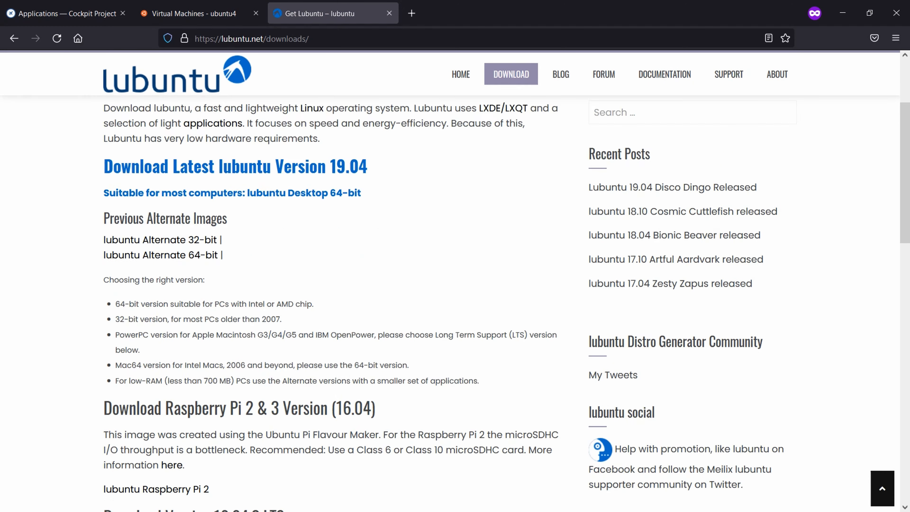
{"action": "scroll", "coordinate": [455, 280], "scroll_direction": "up", "scroll_amount": 3}
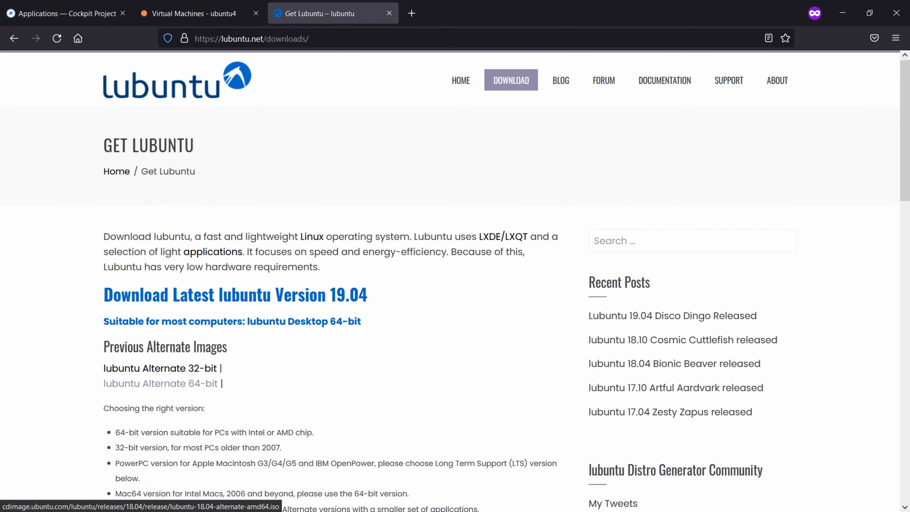
{"action": "left_click", "coordinate": [160, 368]}
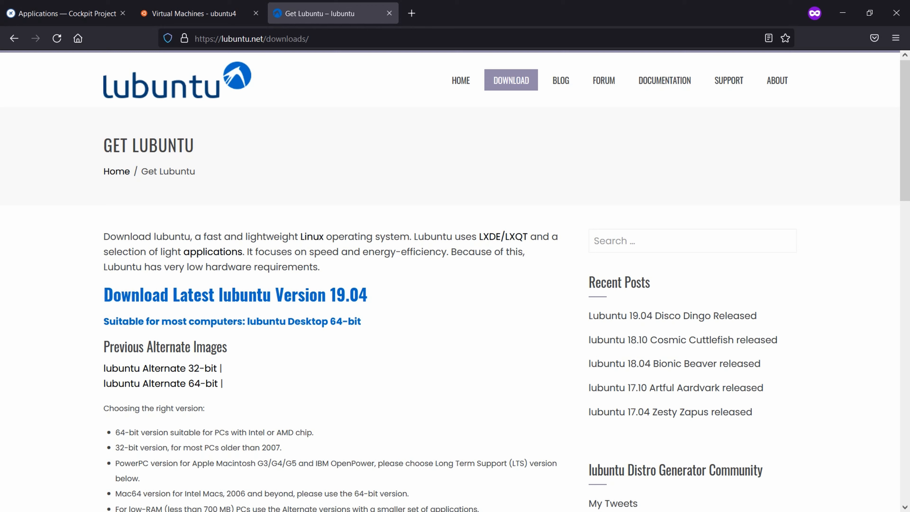
{"action": "right_click", "coordinate": [201, 382]}
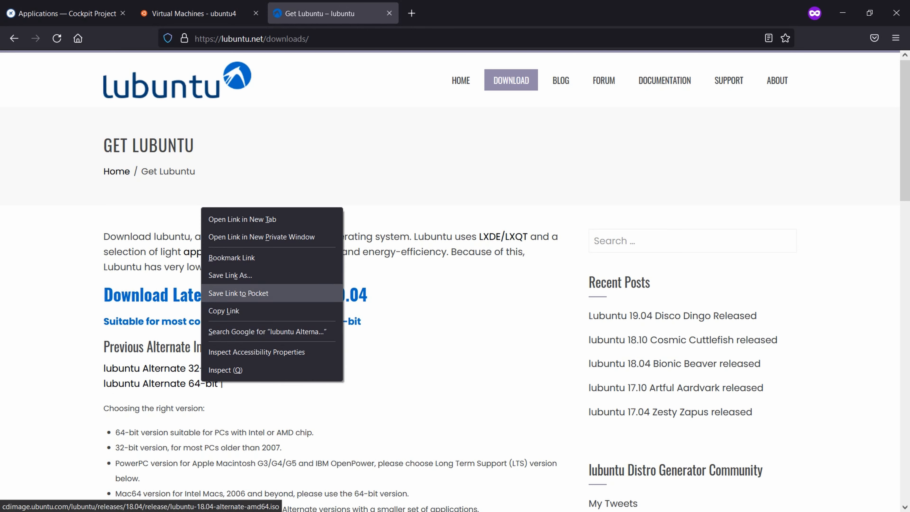
{"action": "left_click", "coordinate": [224, 311]}
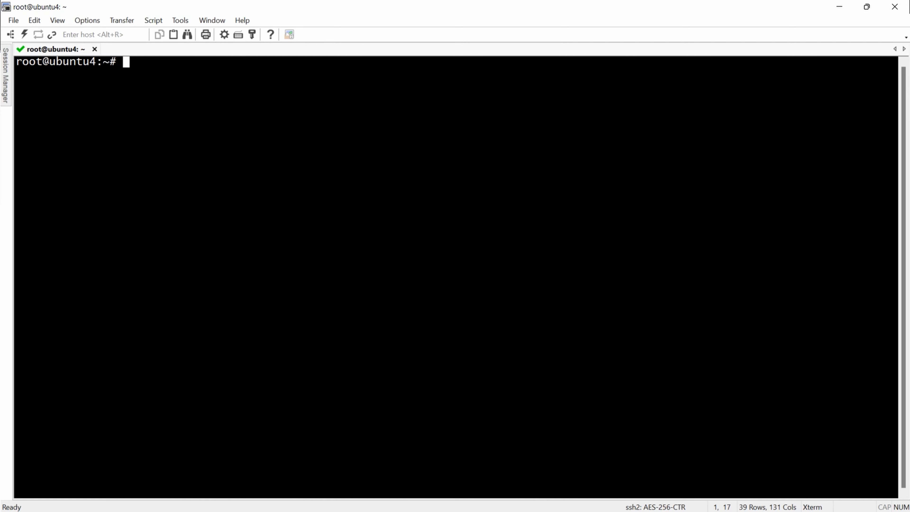
Step: Change to / and create the light_images folder with mkdir
{"action": "type", "text": "cd /"}
{"action": "key", "text": "Return"}
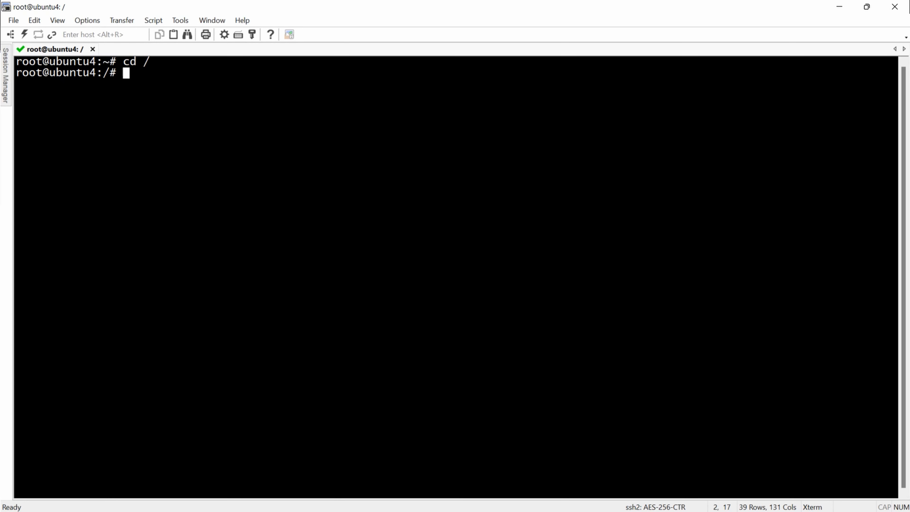
{"action": "type", "text": "mki"}
{"action": "key", "text": "BackSpace"}
{"action": "type", "text": "i"}
{"action": "key", "text": "BackSpace"}
{"action": "type", "text": "light_images"}
{"action": "key", "text": "Return"}
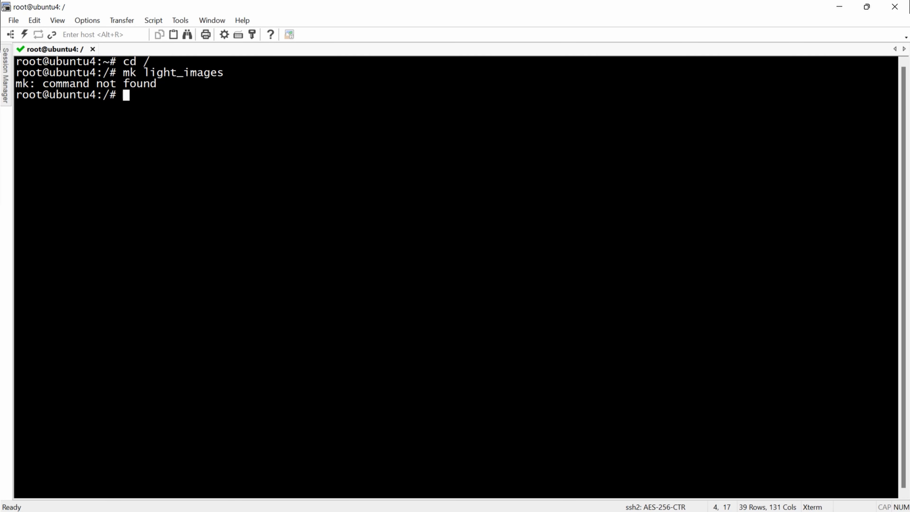
{"action": "type", "text": "mkdir light_imag"}
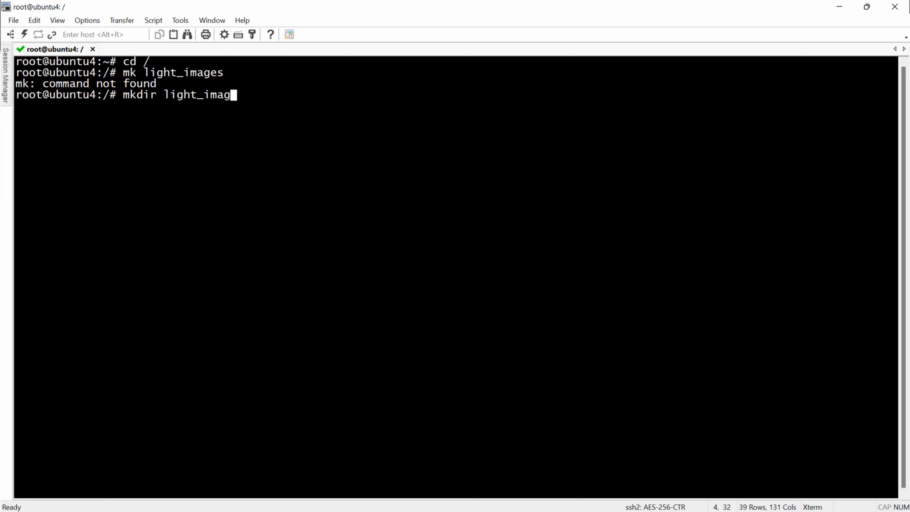
{"action": "type", "text": "es"}
{"action": "key", "text": "Return"}
Step: Download lubuntu-18.04-alternate-amd64.iso with wget using the copied URL
{"action": "type", "text": "wget"}
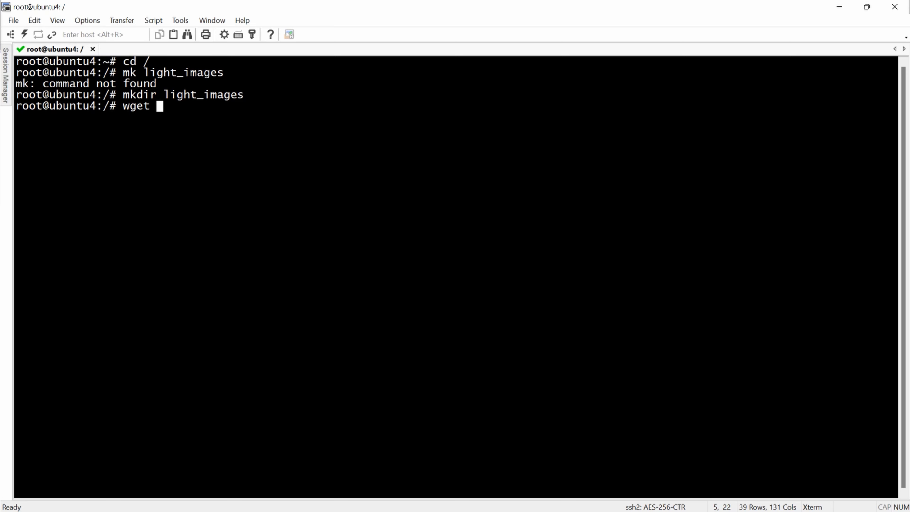
{"action": "type", "text": "http://cdimage.ubuntu.com/lubuntu/releases/18.04/release/lubuntu-18.04-alternate-amd64.iso"}
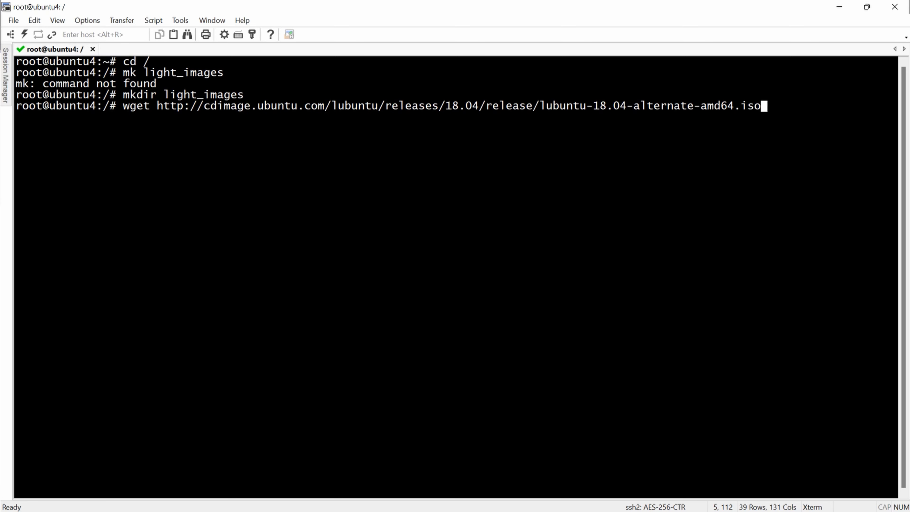
{"action": "key", "text": "Return"}
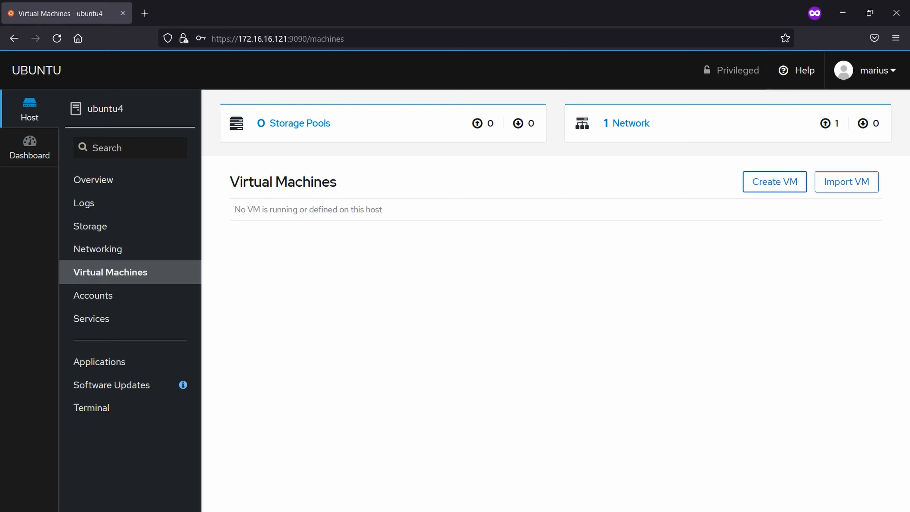
Step: Create VM 'lubuntu' with Installation Type Local Install Media and source /light_images/
{"action": "left_click", "coordinate": [775, 181]}
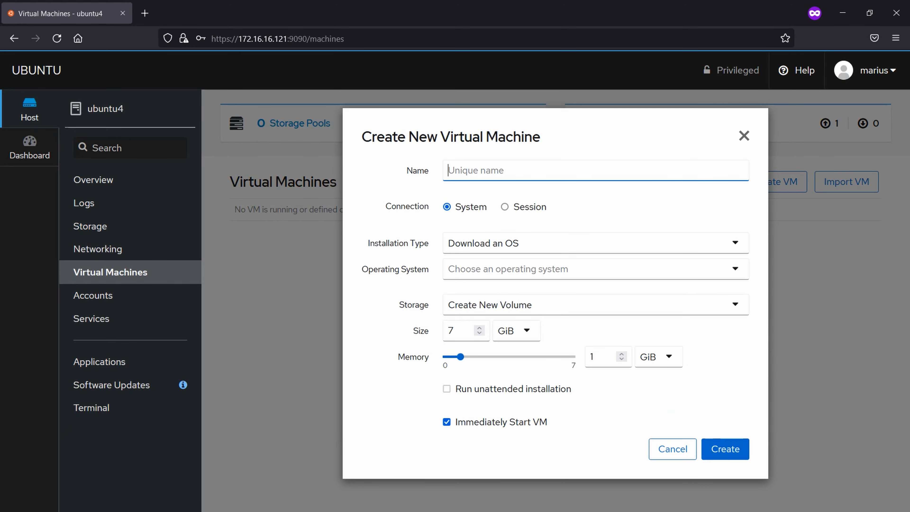
{"action": "type", "text": "lubuntu"}
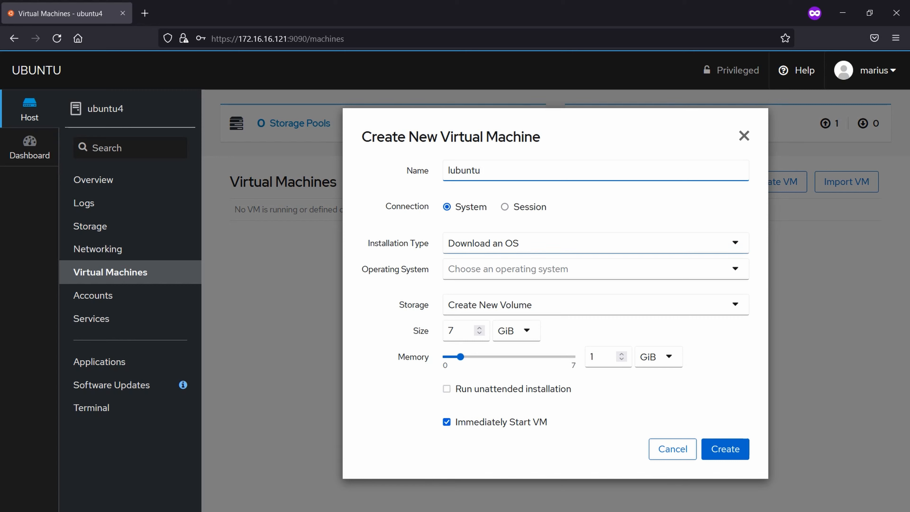
{"action": "left_click", "coordinate": [591, 244]}
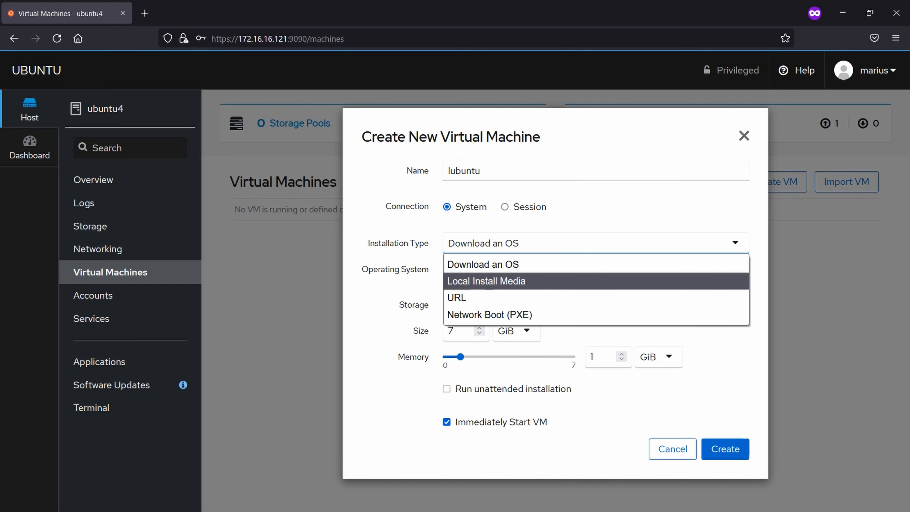
{"action": "left_click", "coordinate": [487, 281]}
{"action": "left_click", "coordinate": [574, 268]}
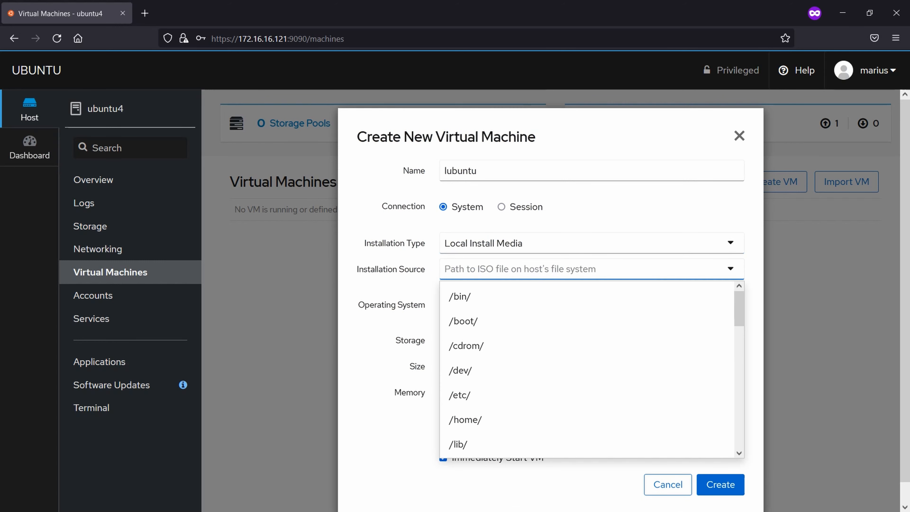
{"action": "type", "text": "/light"}
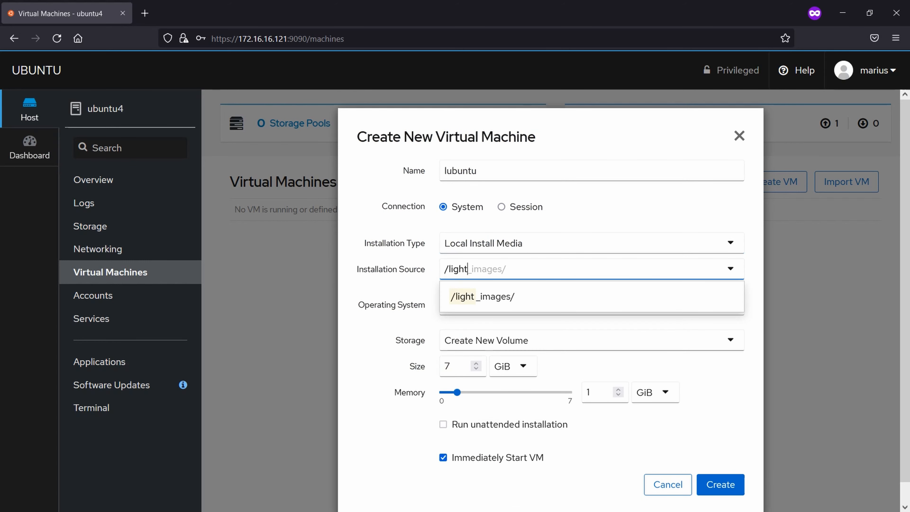
{"action": "key", "text": "Down"}
{"action": "key", "text": "Return"}
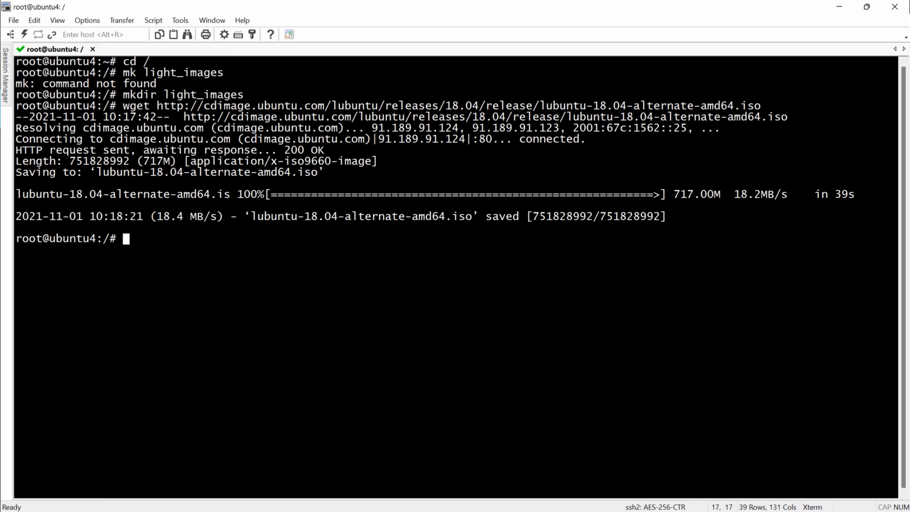
Step: List / and move lubuntu-18.04-alternate-amd64.iso into /light_images/, then switch back to Firefox
{"action": "type", "text": "ls"}
{"action": "key", "text": "Return"}
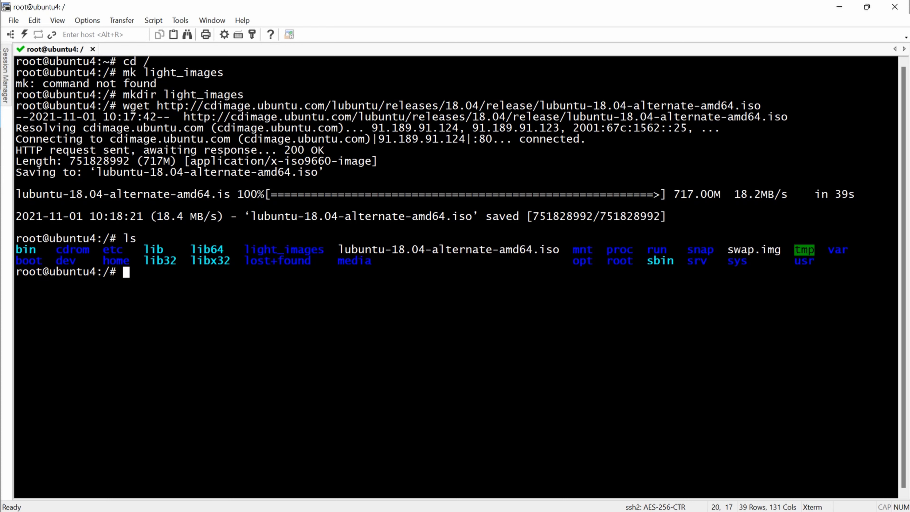
{"action": "type", "text": "mv lu"}
{"action": "key", "text": "Tab"}
{"action": "type", "text": "/lig"}
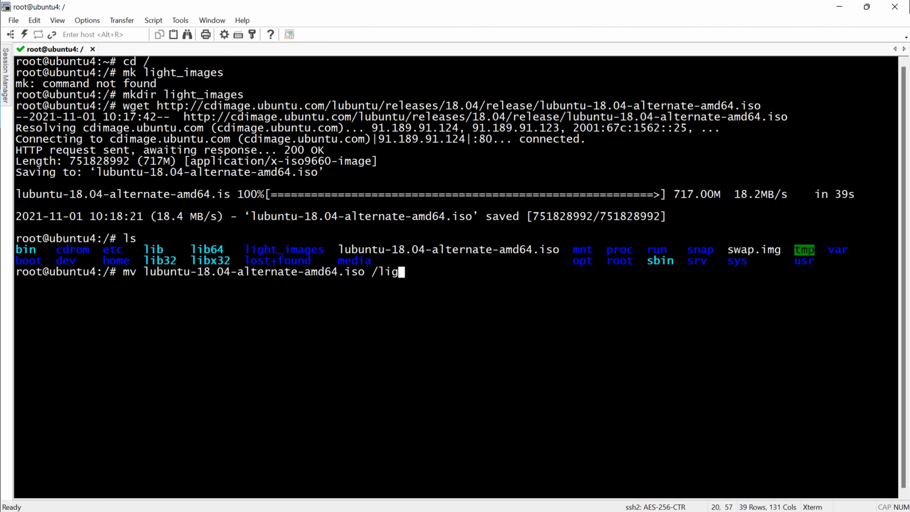
{"action": "key", "text": "Tab"}
{"action": "key", "text": "Return"}
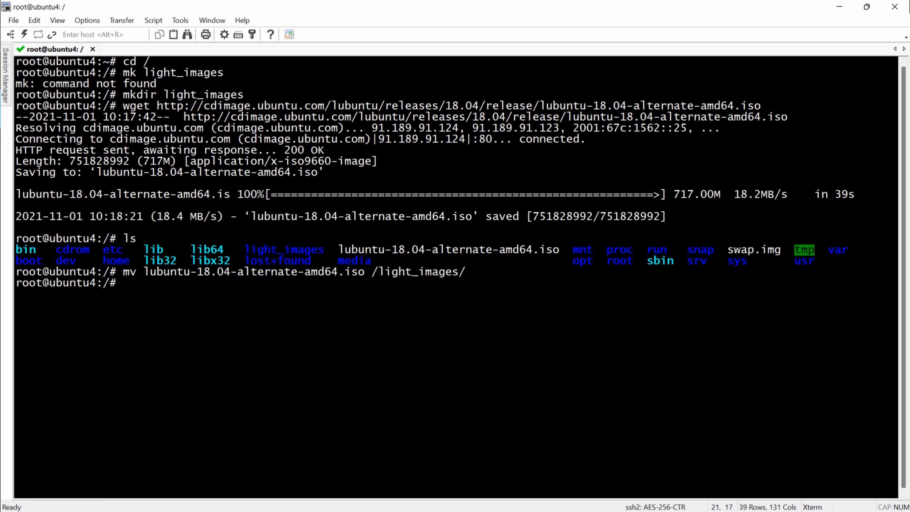
{"action": "key", "text": "alt+Tab"}
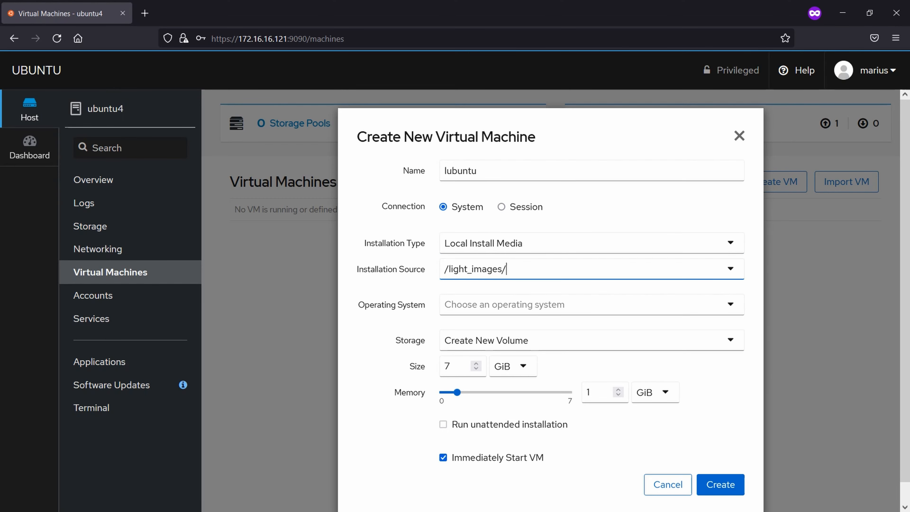
Step: Name the VM lubuntu and set its installation source to the Lubuntu ISO in light_images
{"action": "type", "text": "lu"}
{"action": "left_click", "coordinate": [592, 244]}
{"action": "key", "text": "Escape"}
{"action": "key", "text": "Tab"}
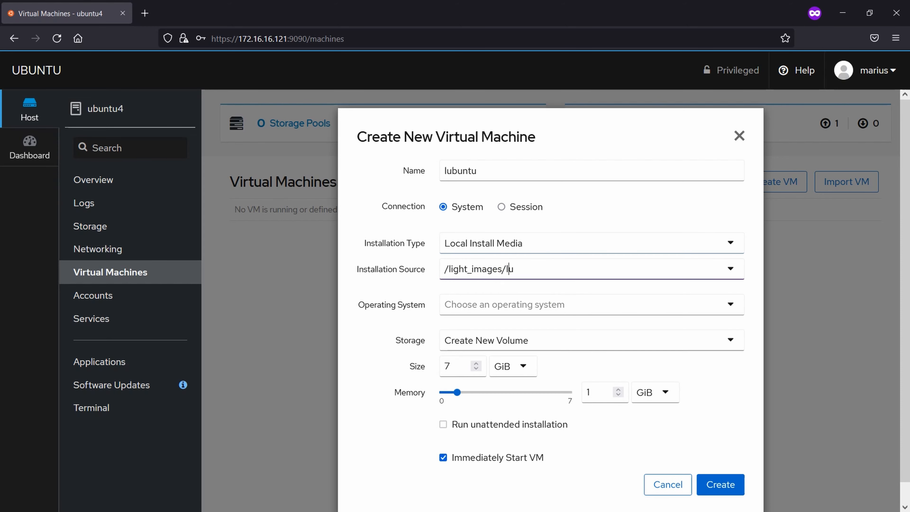
{"action": "key", "text": "shift+Home"}
{"action": "type", "text": "/ligh"}
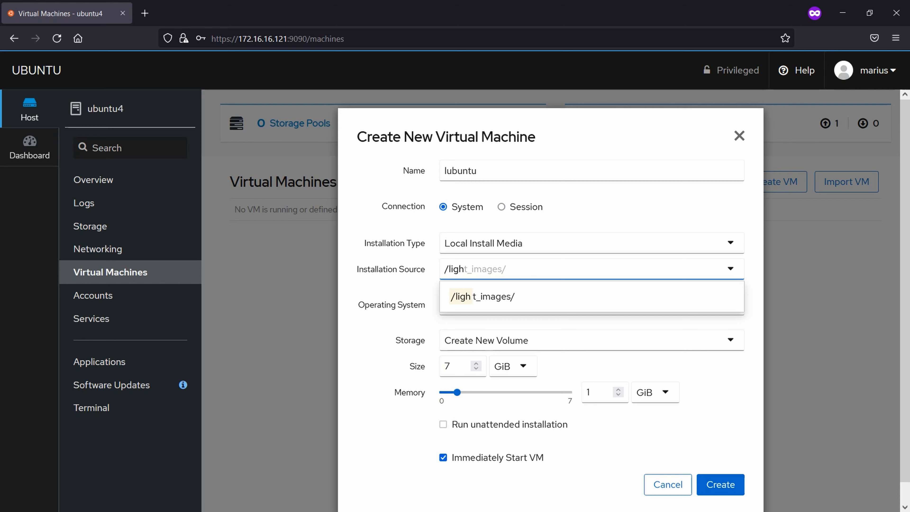
{"action": "key", "text": "Tab"}
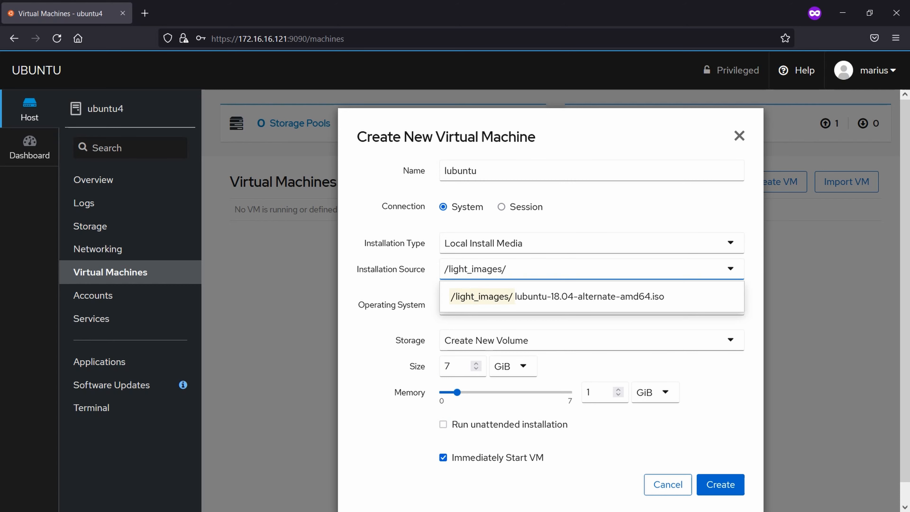
{"action": "key", "text": "Down"}
{"action": "key", "text": "Tab"}
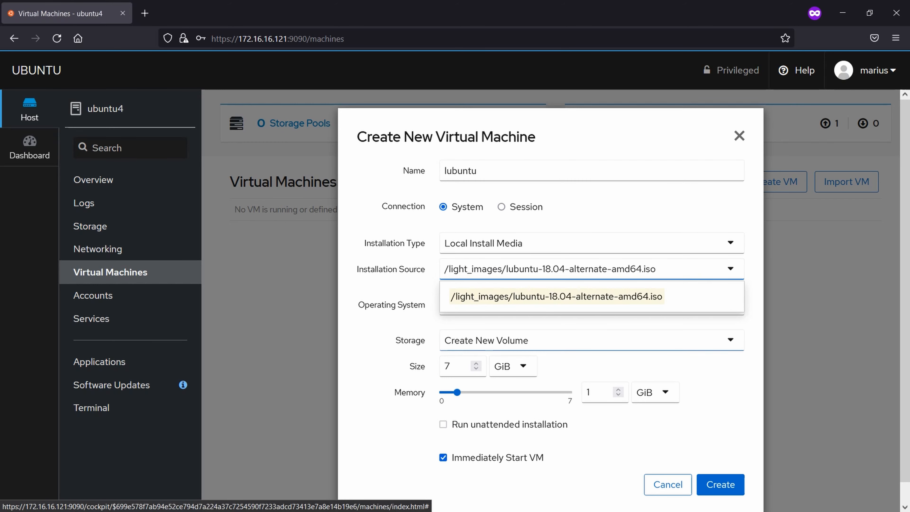
Step: Choose Ubuntu 18.04 LTS as the operating system
{"action": "key", "text": "shift+Tab"}
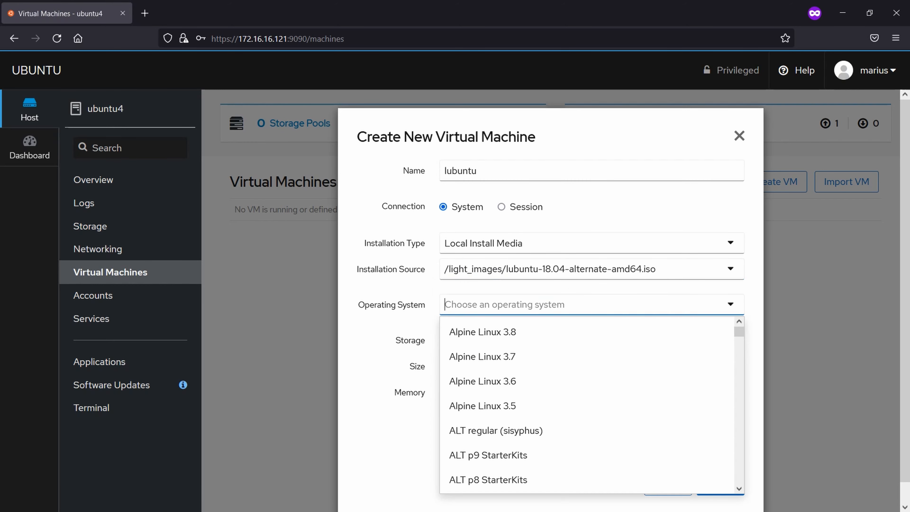
{"action": "type", "text": "u"}
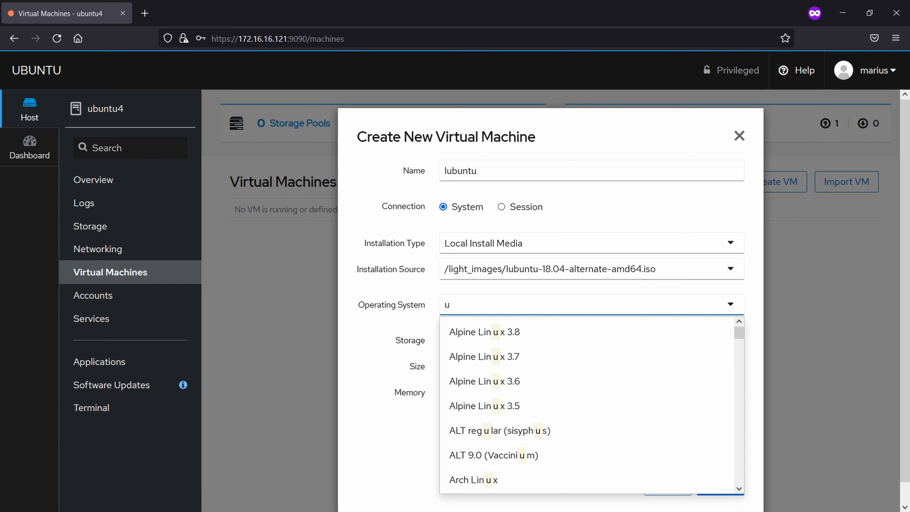
{"action": "key", "text": "BackSpace"}
{"action": "type", "text": "lub"}
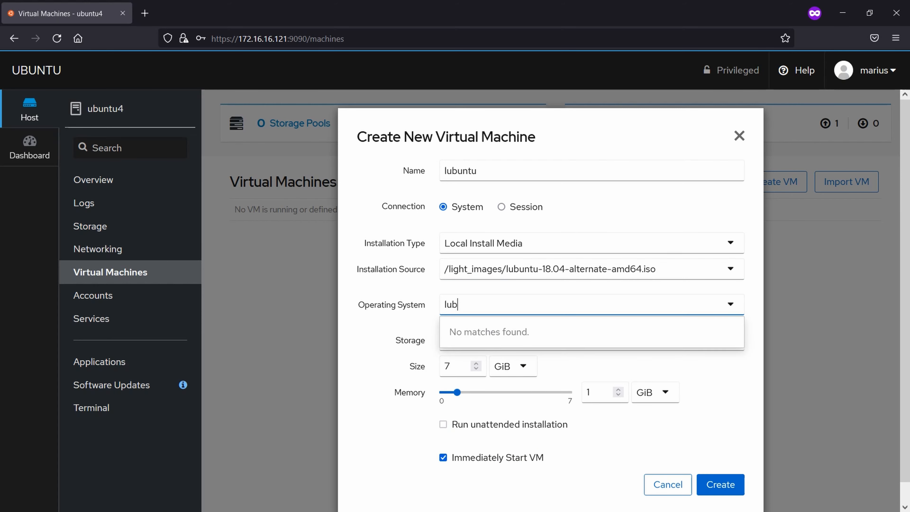
{"action": "key", "text": "BackSpace"}
{"action": "key", "text": "BackSpace"}
{"action": "key", "text": "BackSpace"}
{"action": "type", "text": "ubu"}
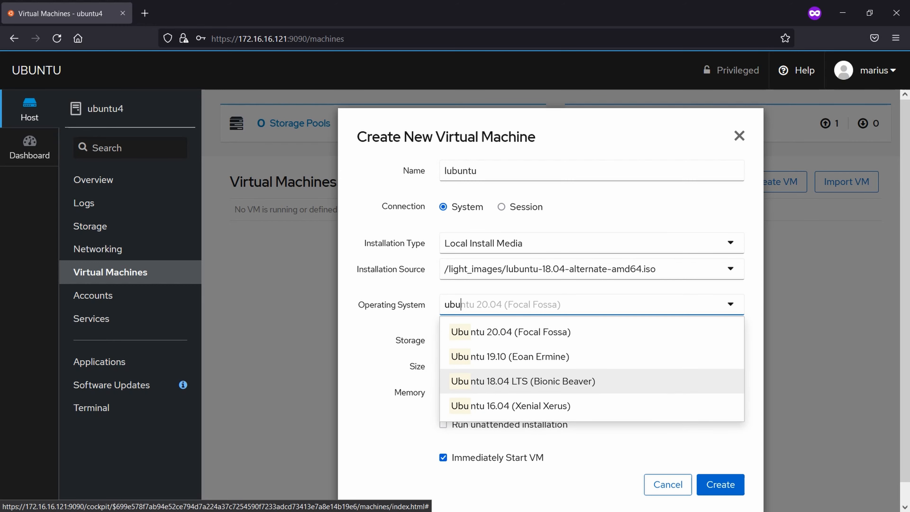
{"action": "key", "text": "Up"}
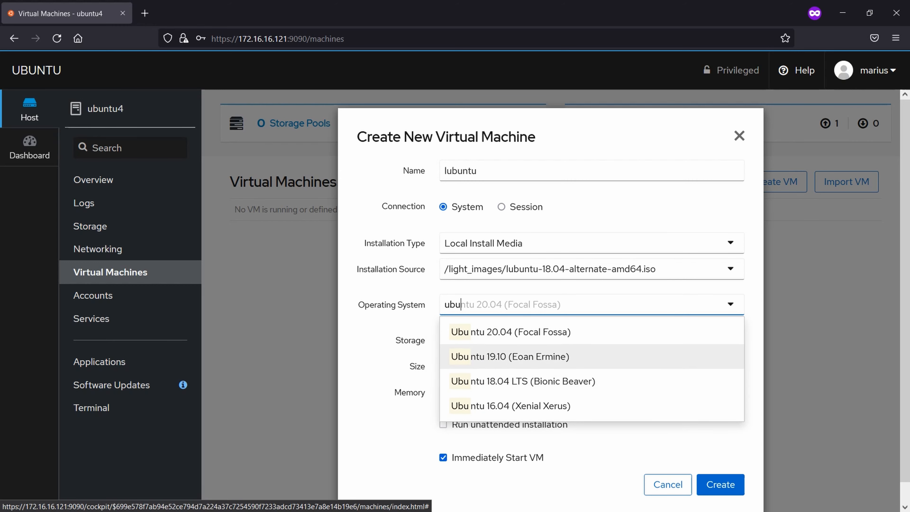
{"action": "key", "text": "Down"}
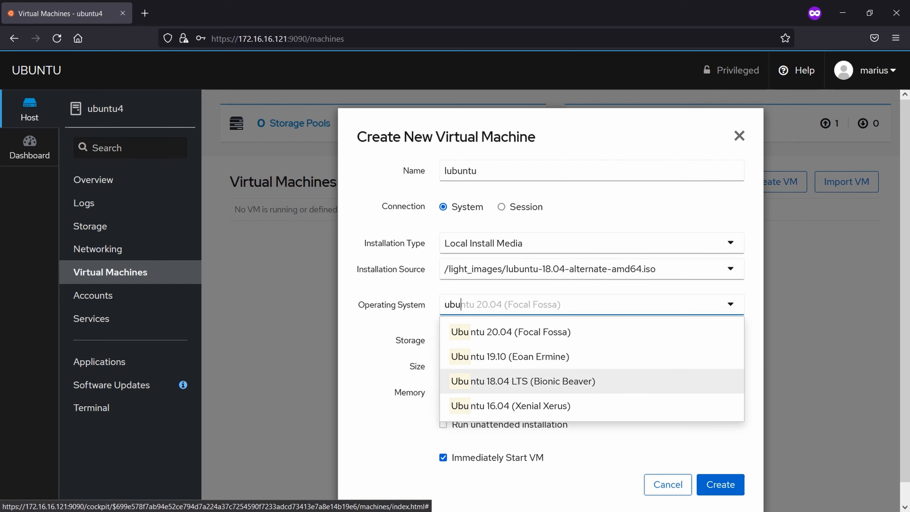
{"action": "key", "text": "Return"}
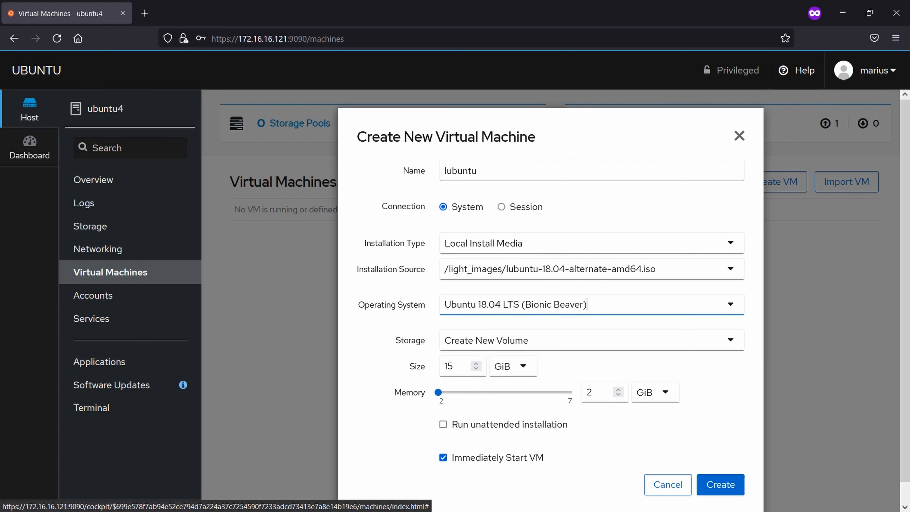
Step: Give it a new 10 GiB storage volume, turn off immediate start, and create the VM
{"action": "key", "text": "Tab"}
{"action": "key", "text": "Tab"}
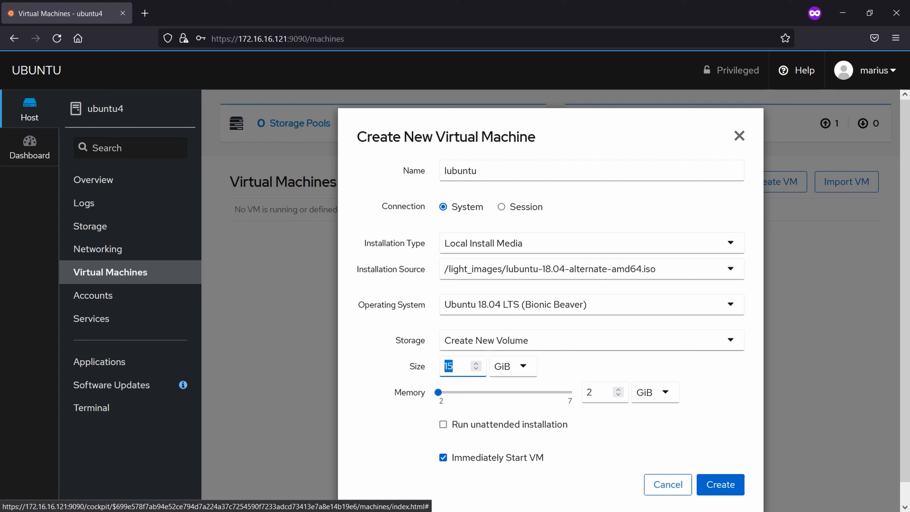
{"action": "left_click", "coordinate": [520, 340]}
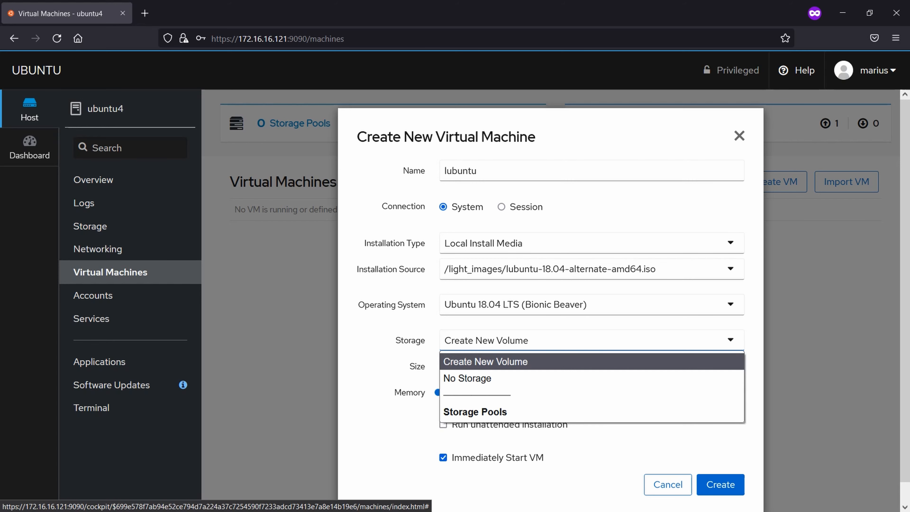
{"action": "left_click", "coordinate": [574, 362]}
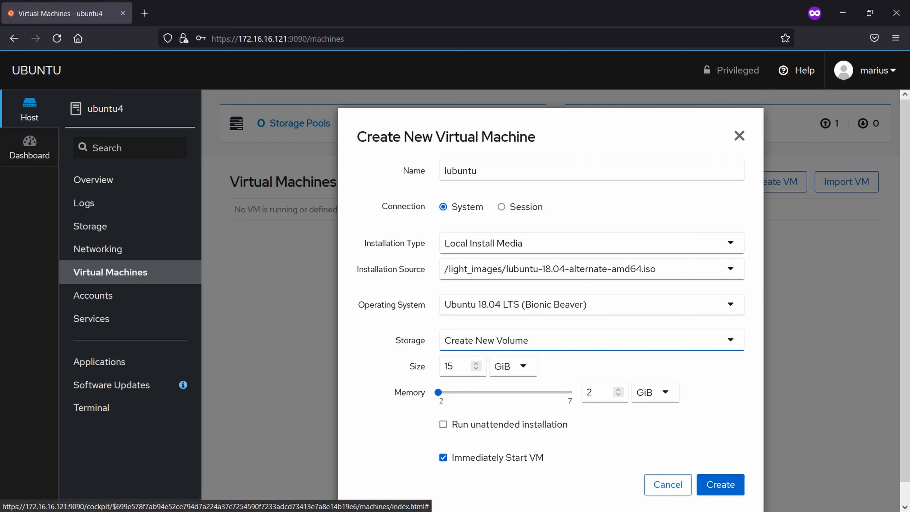
{"action": "key", "text": "Tab"}
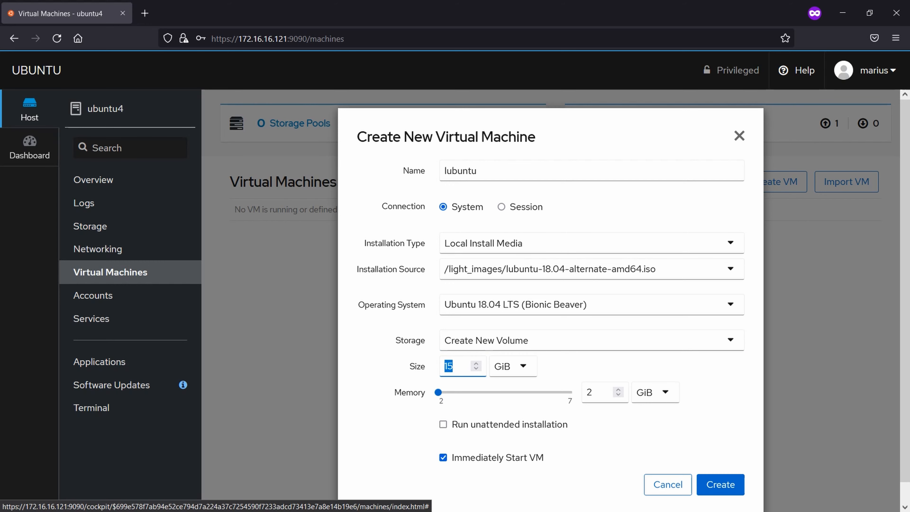
{"action": "type", "text": "10"}
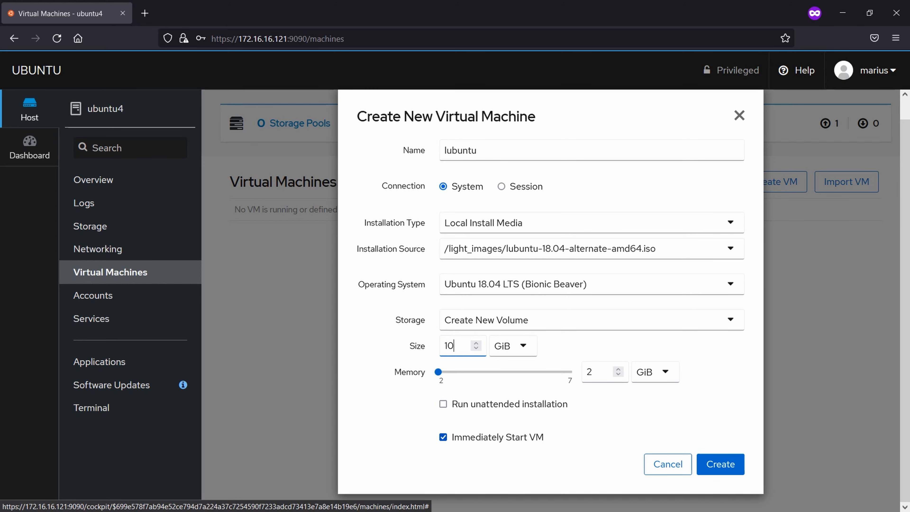
{"action": "left_click", "coordinate": [444, 437]}
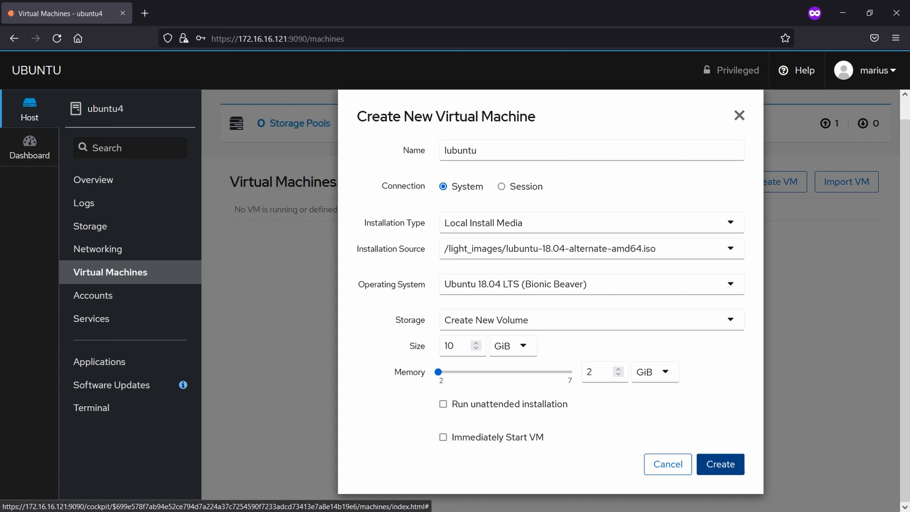
{"action": "left_click", "coordinate": [721, 464]}
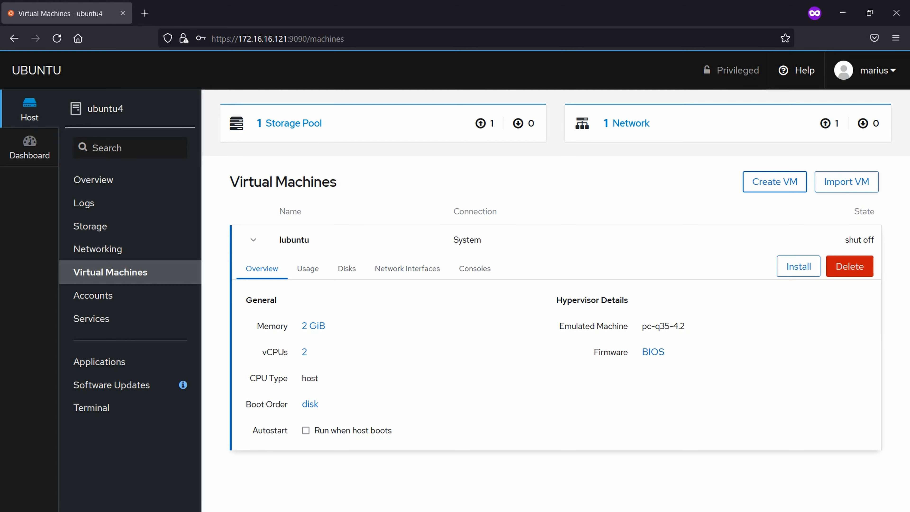
Step: Review the lubuntu VM's usage, disks and network interfaces
{"action": "left_click", "coordinate": [308, 268]}
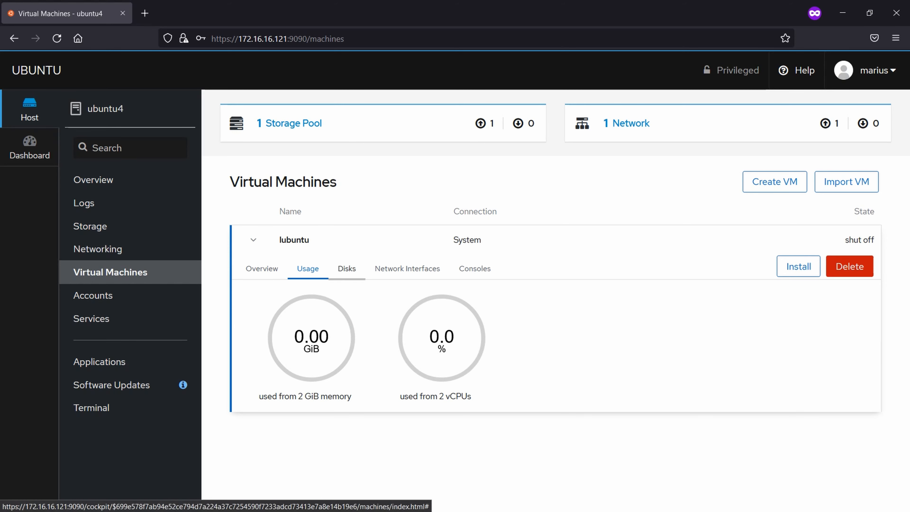
{"action": "left_click", "coordinate": [347, 269]}
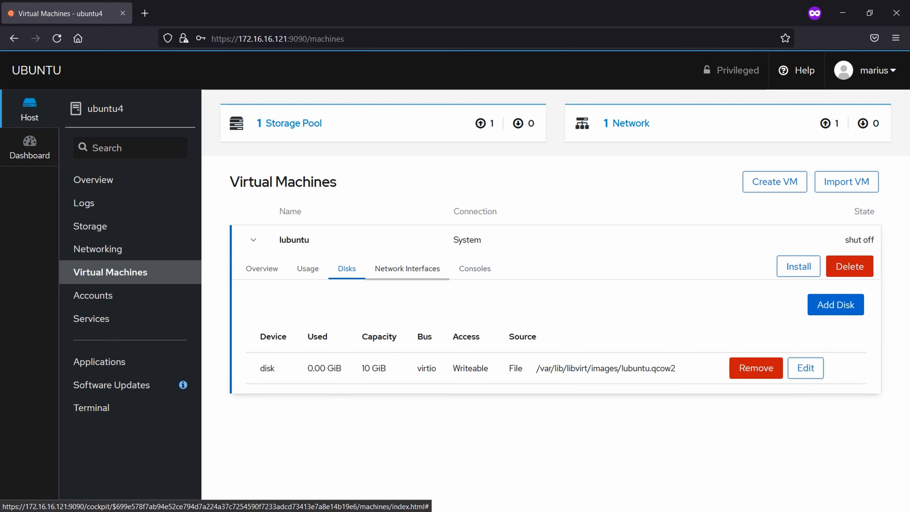
{"action": "left_click", "coordinate": [407, 268]}
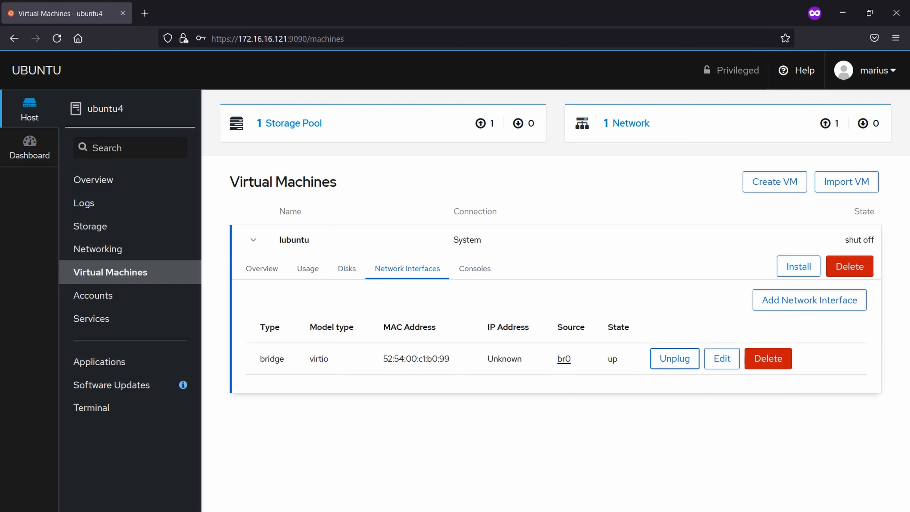
Step: Inspect the bridged interface's type and source options, leave br0 unchanged, and show the consoles
{"action": "left_click", "coordinate": [722, 359]}
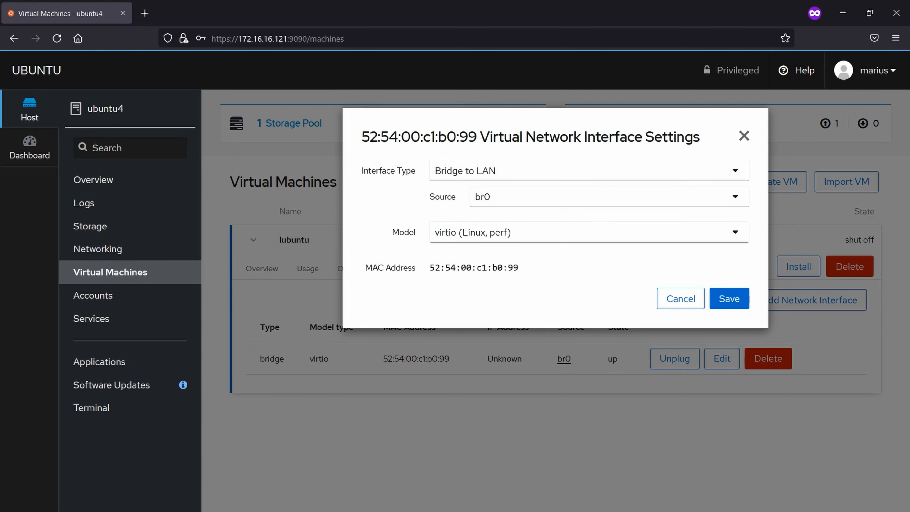
{"action": "left_click", "coordinate": [589, 171]}
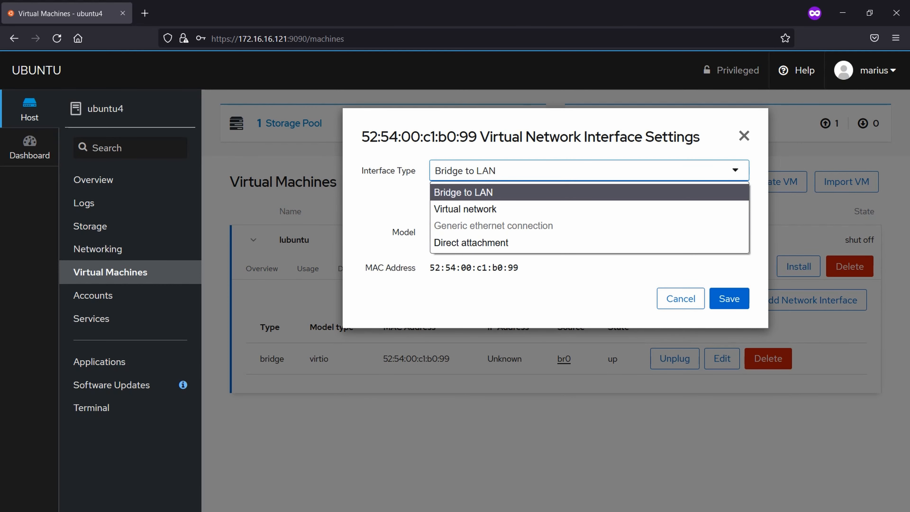
{"action": "left_click", "coordinate": [463, 192]}
{"action": "left_click", "coordinate": [610, 197]}
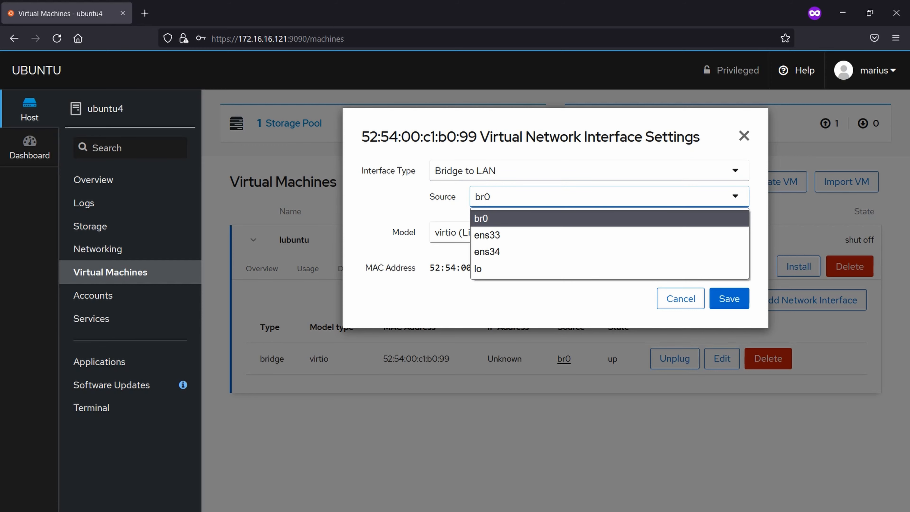
{"action": "left_click_drag", "start_coordinate": [368, 171], "coordinate": [372, 170]}
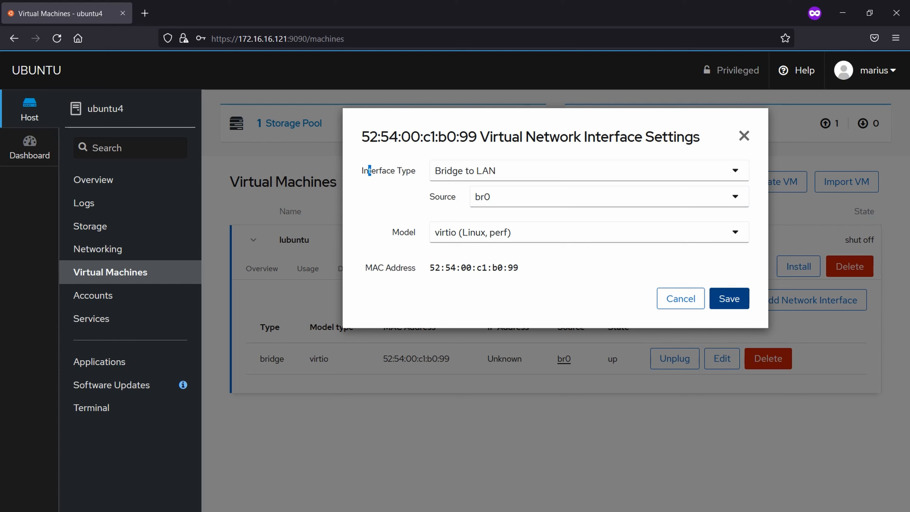
{"action": "left_click", "coordinate": [589, 171]}
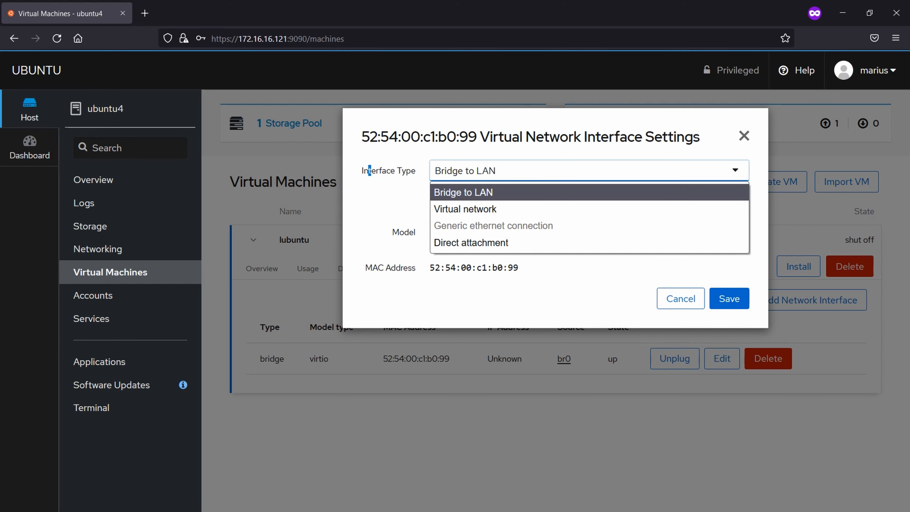
{"action": "key", "text": "Down"}
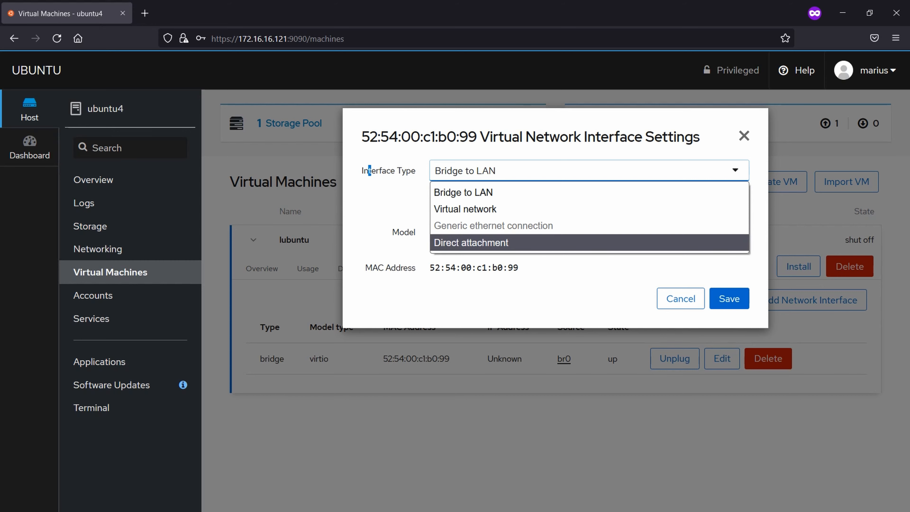
{"action": "key", "text": "Up"}
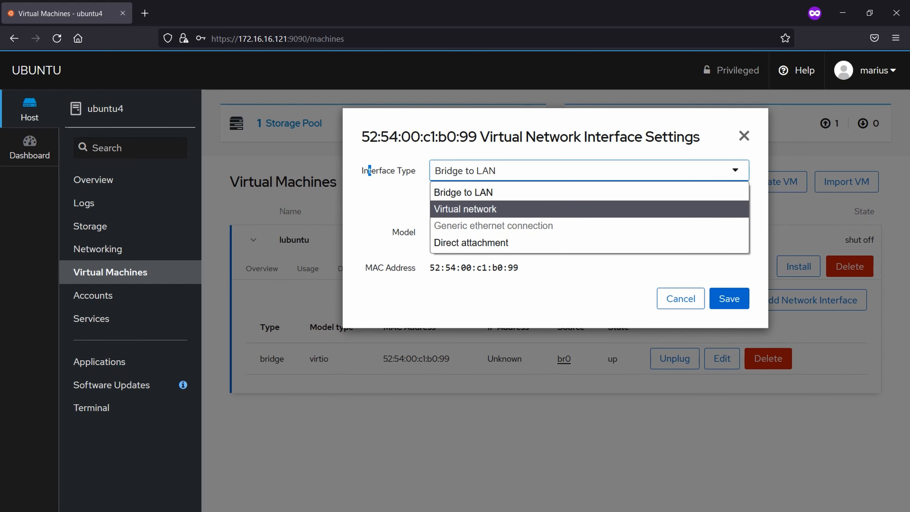
{"action": "key", "text": "Escape"}
{"action": "key", "text": "Escape"}
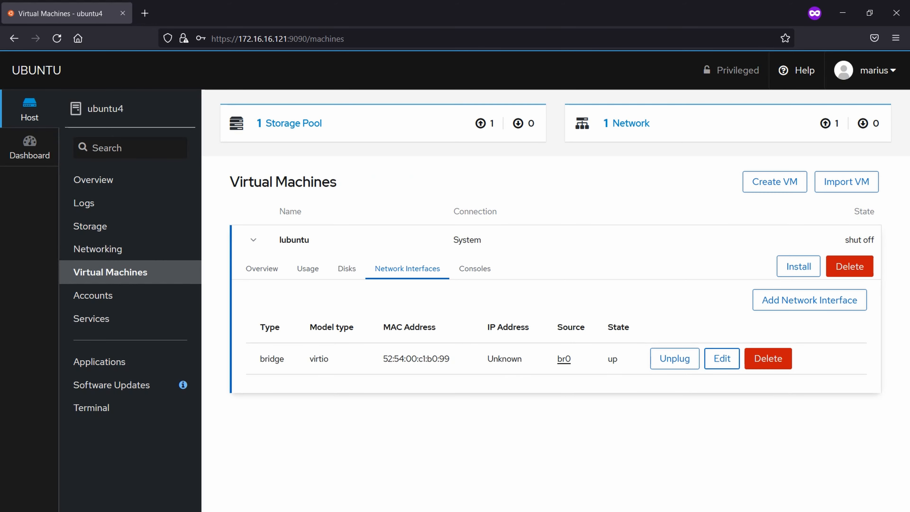
{"action": "left_click", "coordinate": [475, 268]}
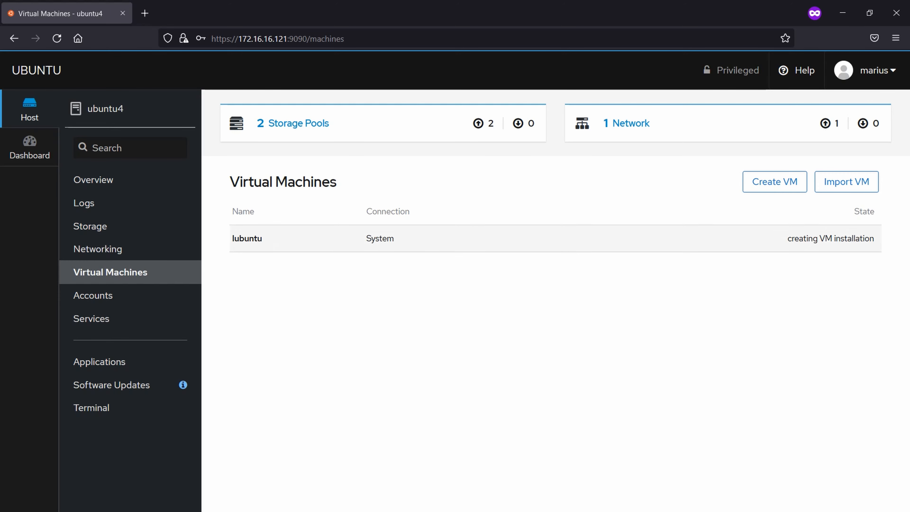
Step: Scroll down to the VNC graphics console showing the Lubuntu language menu
{"action": "scroll", "coordinate": [436, 359], "scroll_direction": "down", "scroll_amount": 3}
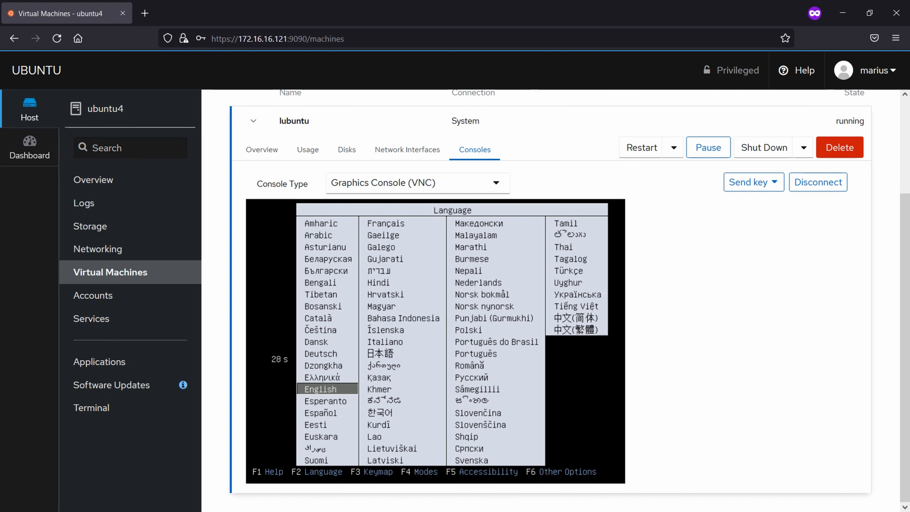
Step: Boot Install Lubuntu, accept English, skip keyboard detection, and pick the English (US) layout
{"action": "key", "text": "Return"}
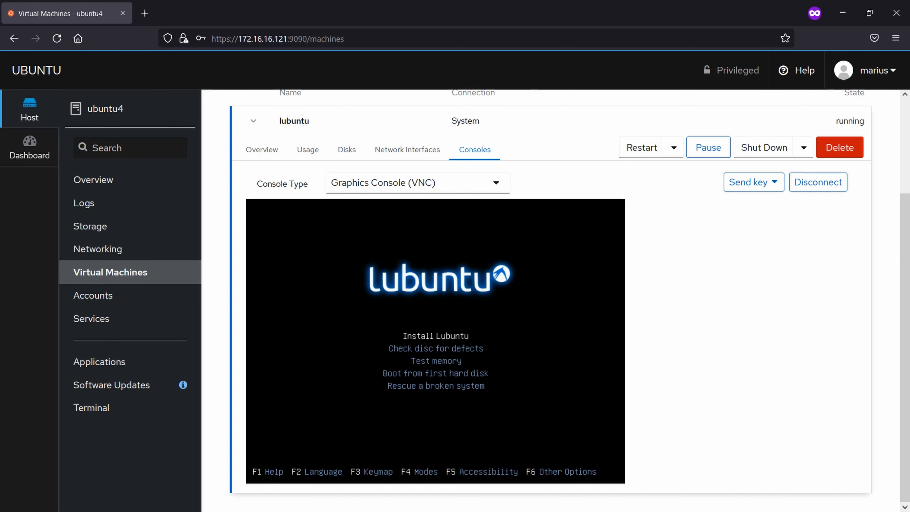
{"action": "key", "text": "Return"}
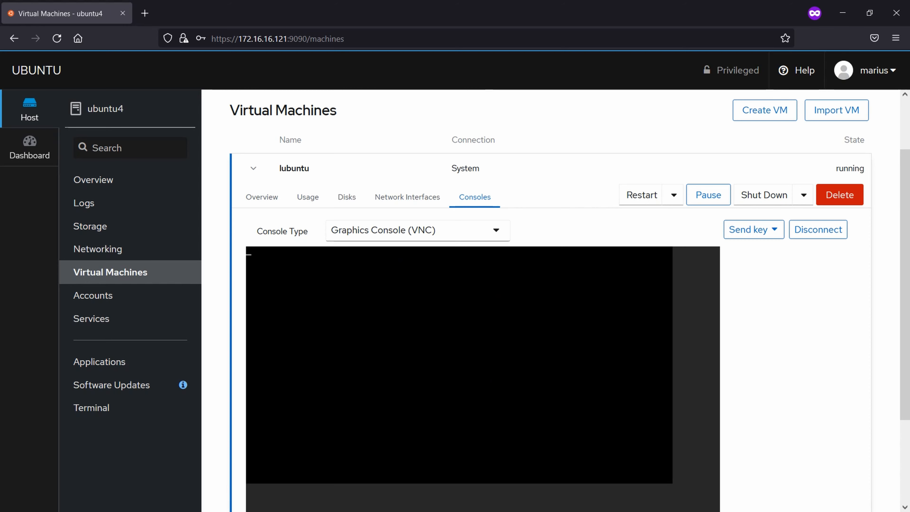
{"action": "scroll", "coordinate": [480, 305], "scroll_direction": "down", "scroll_amount": 3}
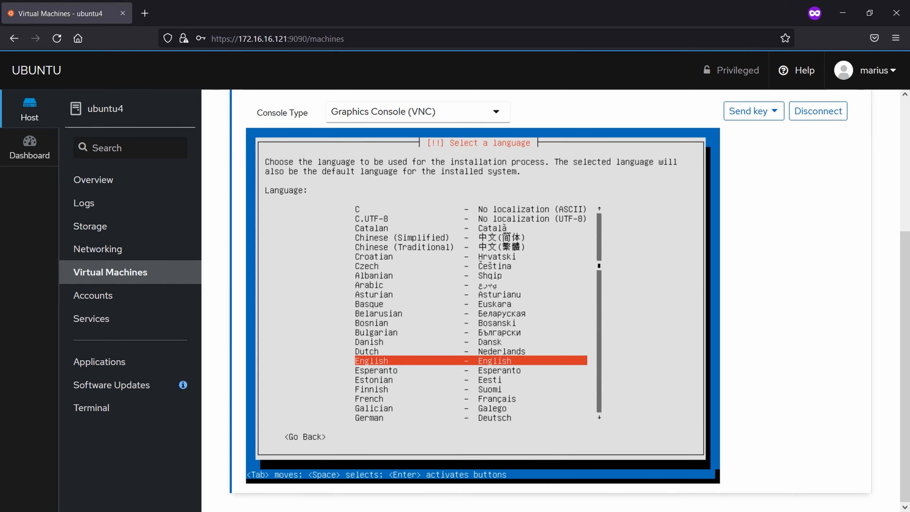
{"action": "key", "text": "Return"}
{"action": "key", "text": "Return"}
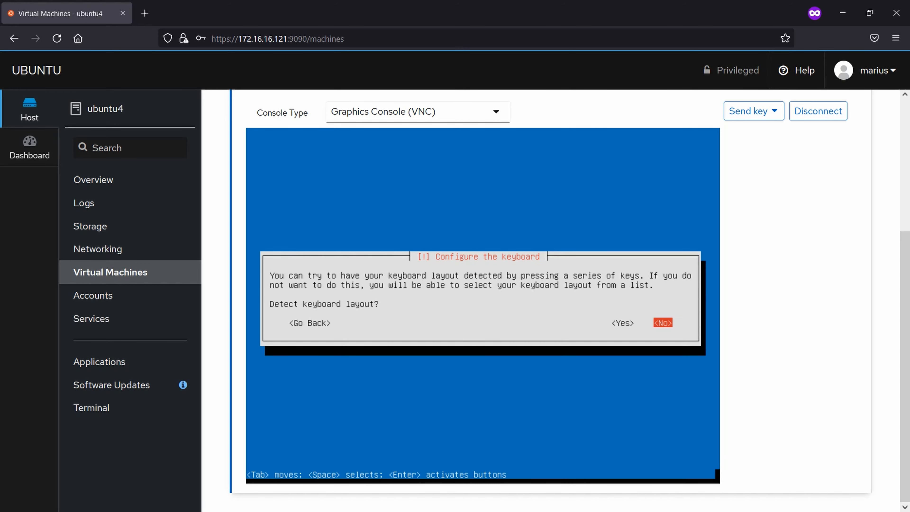
{"action": "key", "text": "Return"}
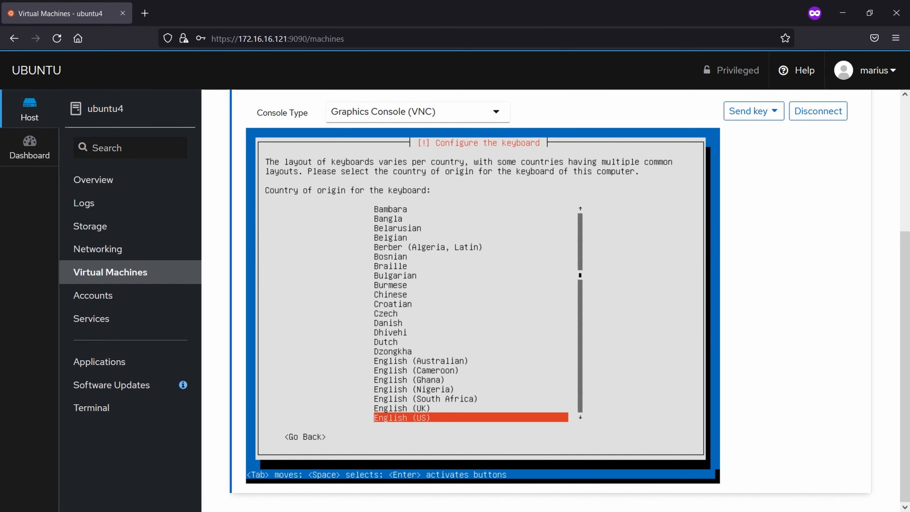
{"action": "key", "text": "Return"}
{"action": "key", "text": "Return"}
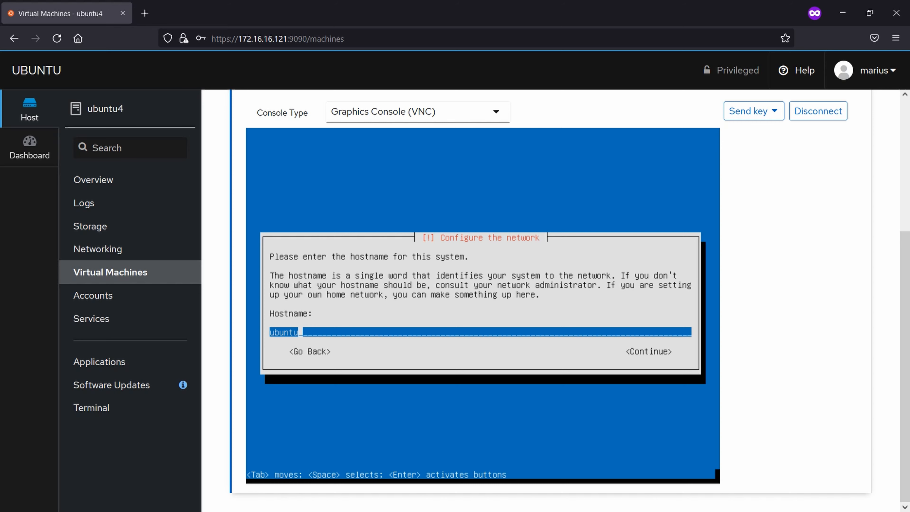
Step: Keep hostname ubuntu, enter the new user's full name, and accept the suggested username
{"action": "key", "text": "Return"}
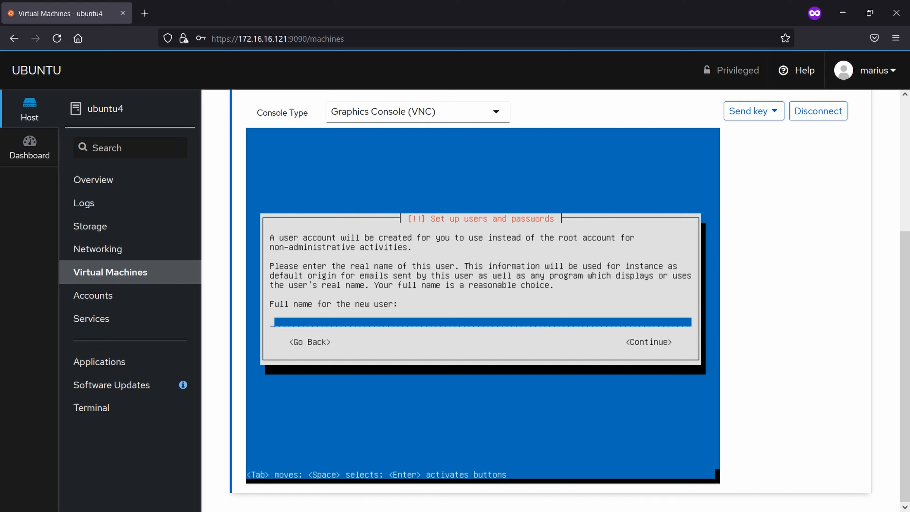
{"action": "type", "text": "lubuntu"}
{"action": "key", "text": "Return"}
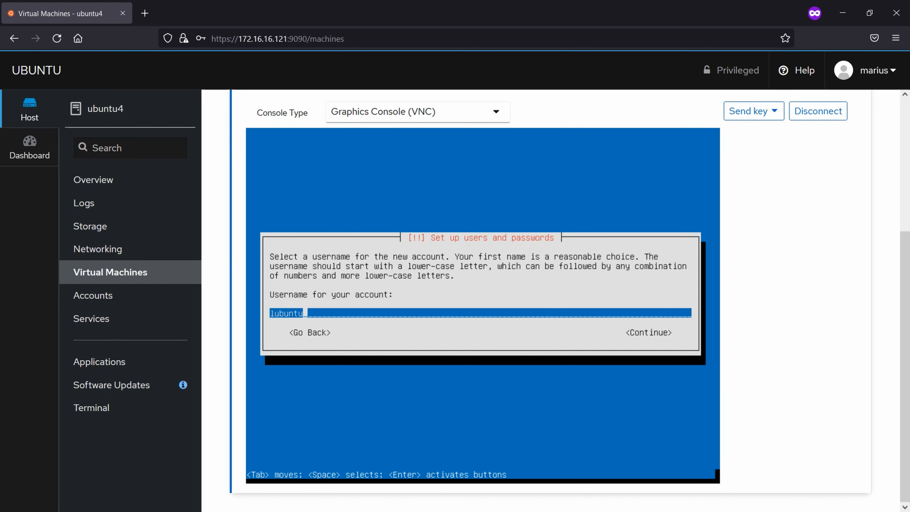
{"action": "key", "text": "Return"}
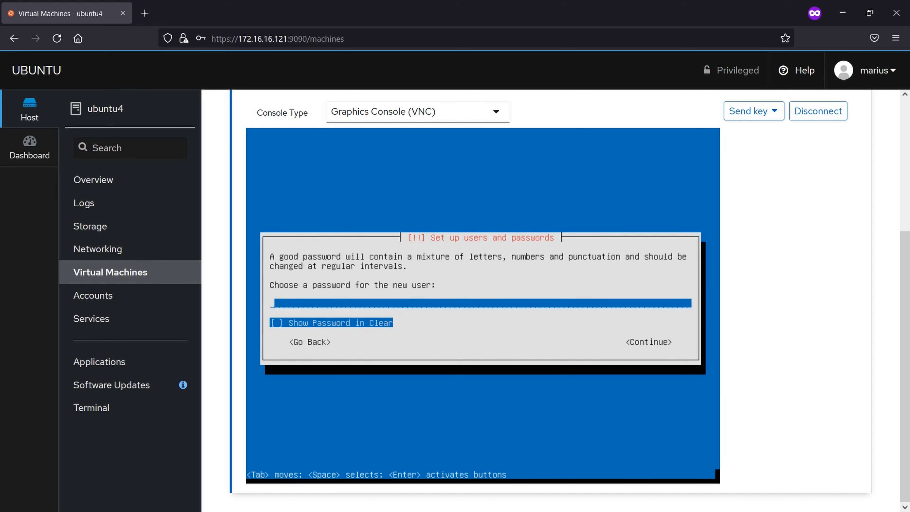
Step: Enter the user's password twice and agree to use the weak password
{"action": "type", "text": "*****"}
{"action": "key", "text": "Return"}
{"action": "type", "text": "*****"}
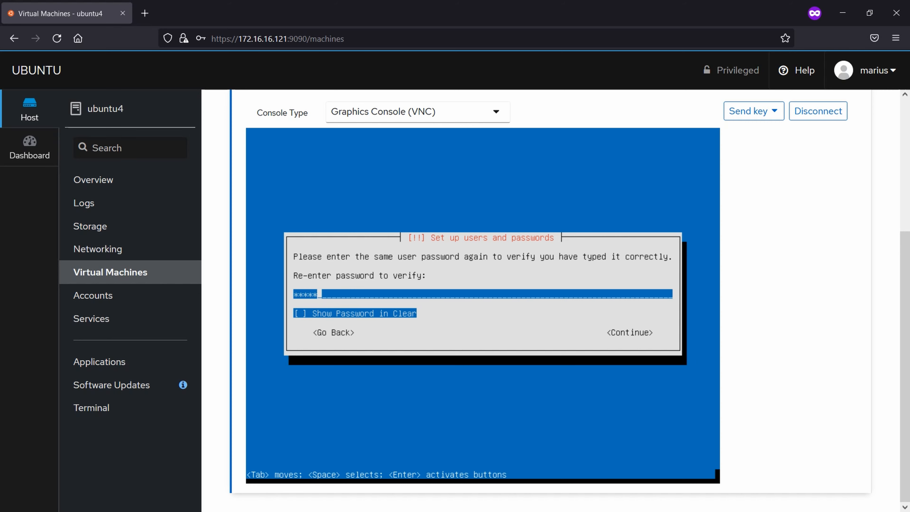
{"action": "key", "text": "Return"}
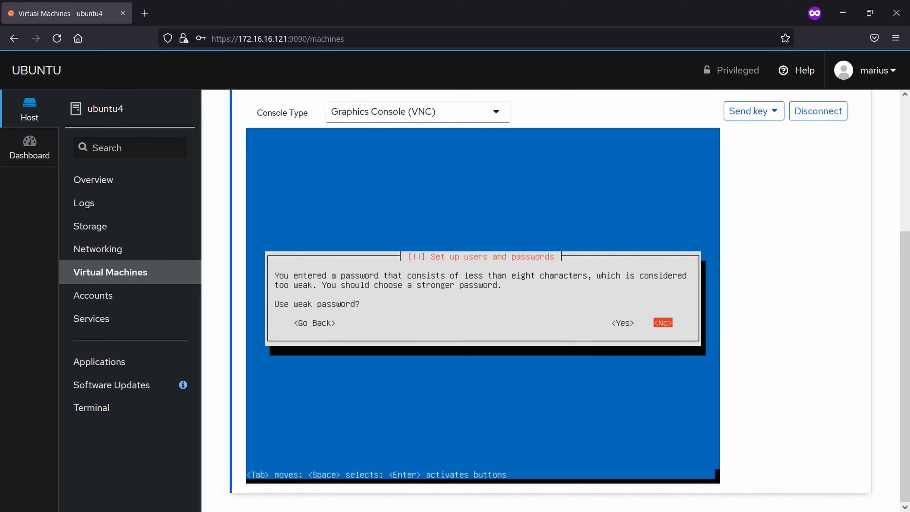
{"action": "key", "text": "Left"}
{"action": "key", "text": "Return"}
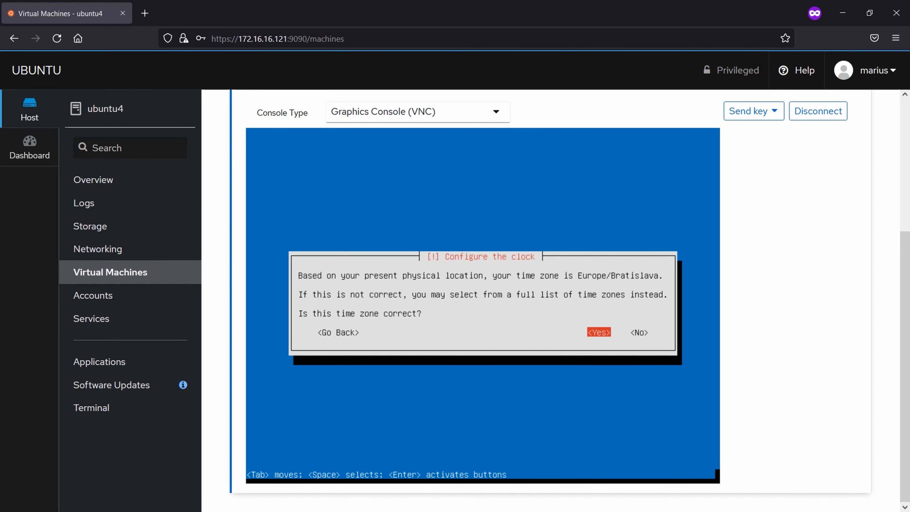
Step: Accept Europe/Bratislava time zone, guided whole-disk partitioning, no proxy, and GRUB on the MBR
{"action": "key", "text": "Return"}
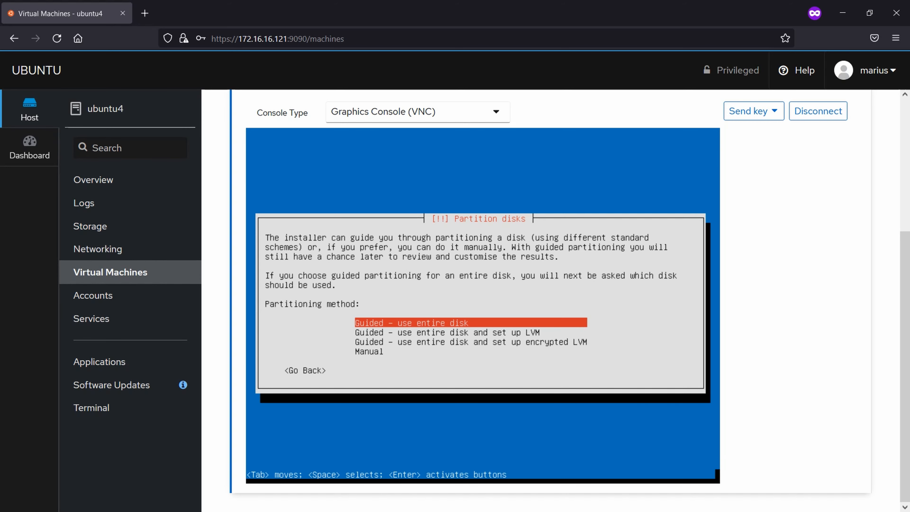
{"action": "key", "text": "Return"}
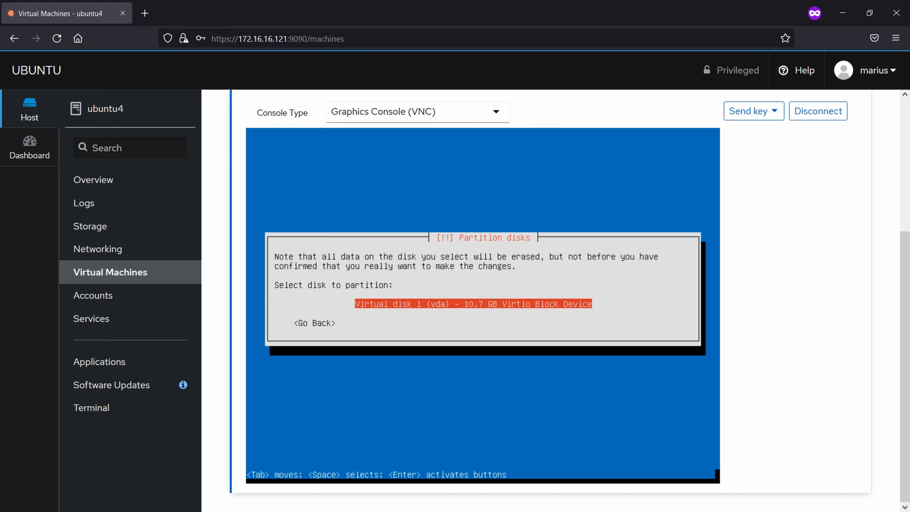
{"action": "key", "text": "Return"}
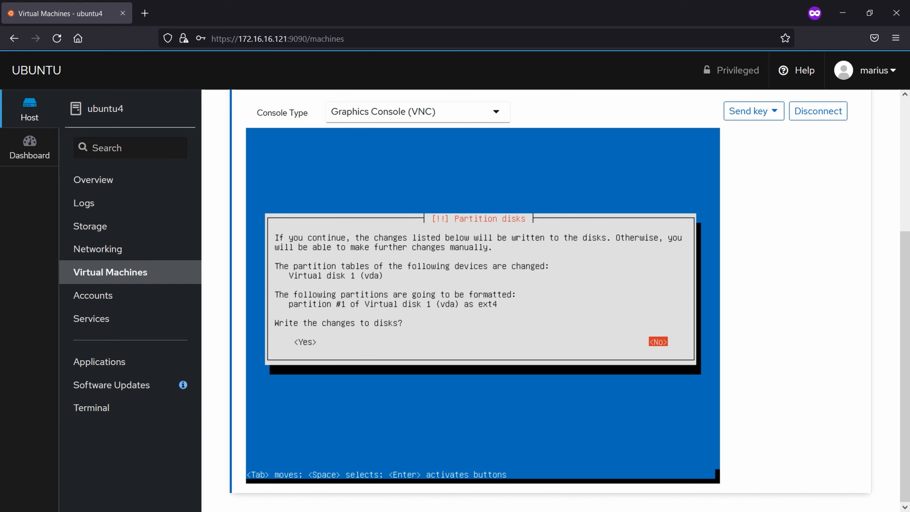
{"action": "key", "text": "Tab"}
{"action": "key", "text": "Return"}
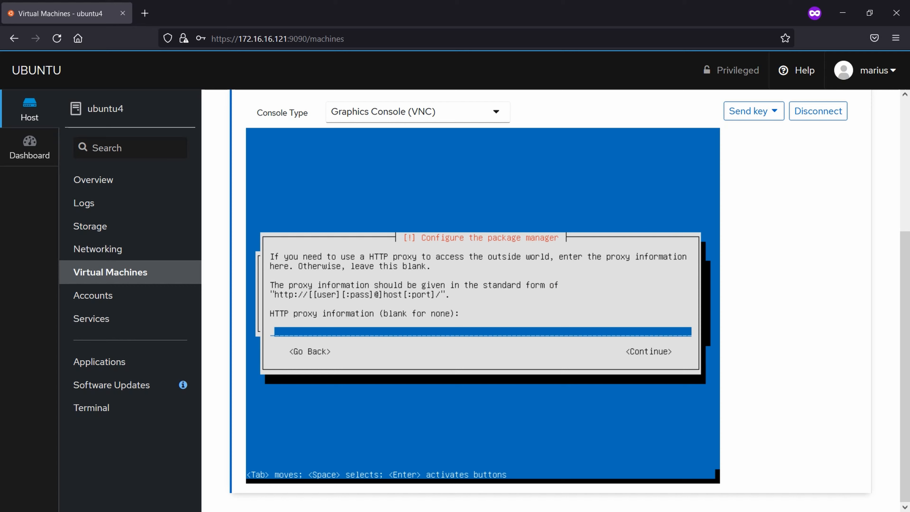
{"action": "key", "text": "Return"}
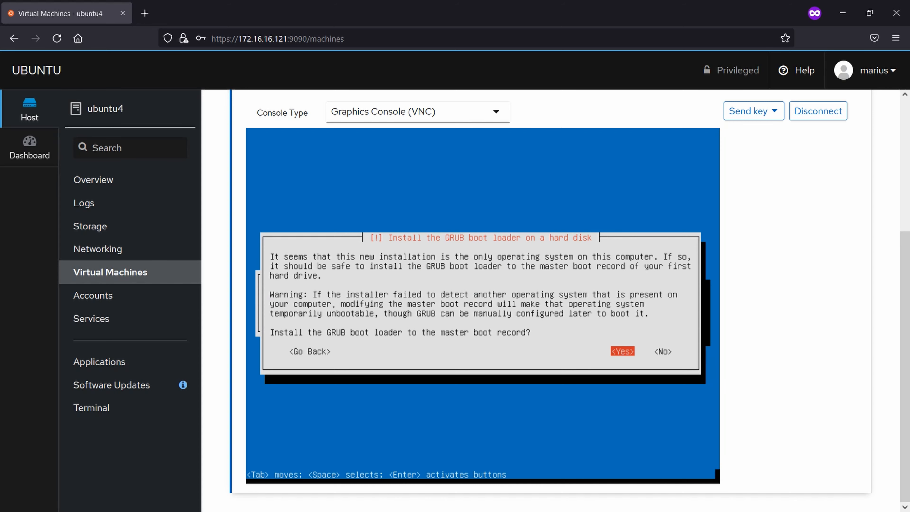
{"action": "key", "text": "Return"}
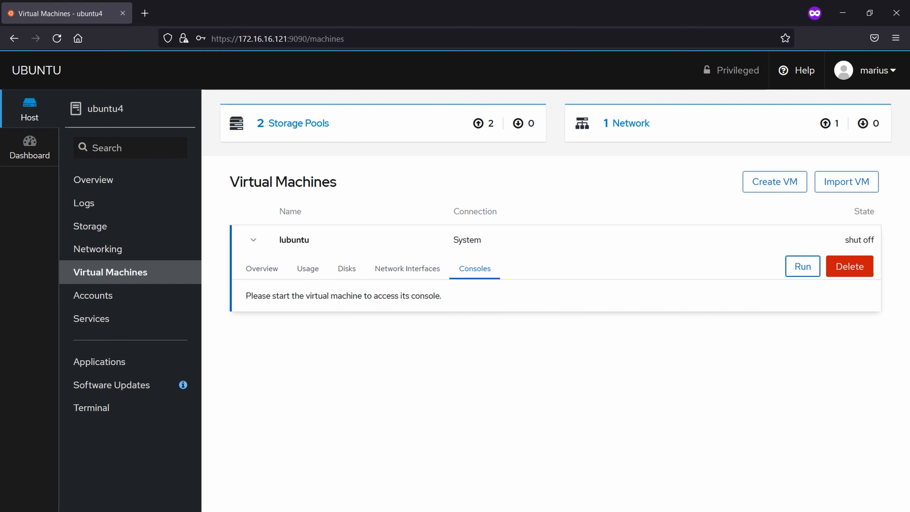
Step: Run the lubuntu VM and scroll to its VNC graphics console
{"action": "left_click", "coordinate": [803, 266]}
{"action": "scroll", "coordinate": [803, 267], "scroll_direction": "down", "scroll_amount": 3}
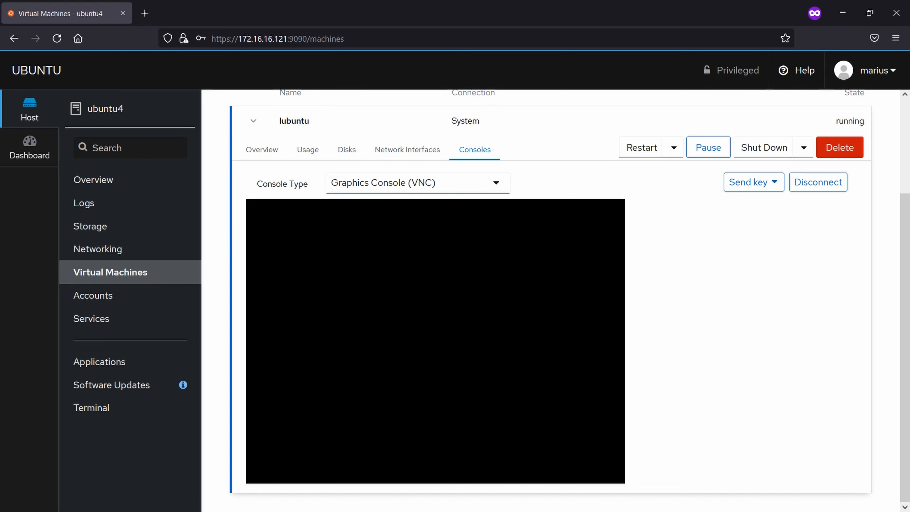
Step: Look through the console type options and keep VNC
{"action": "left_click", "coordinate": [496, 183]}
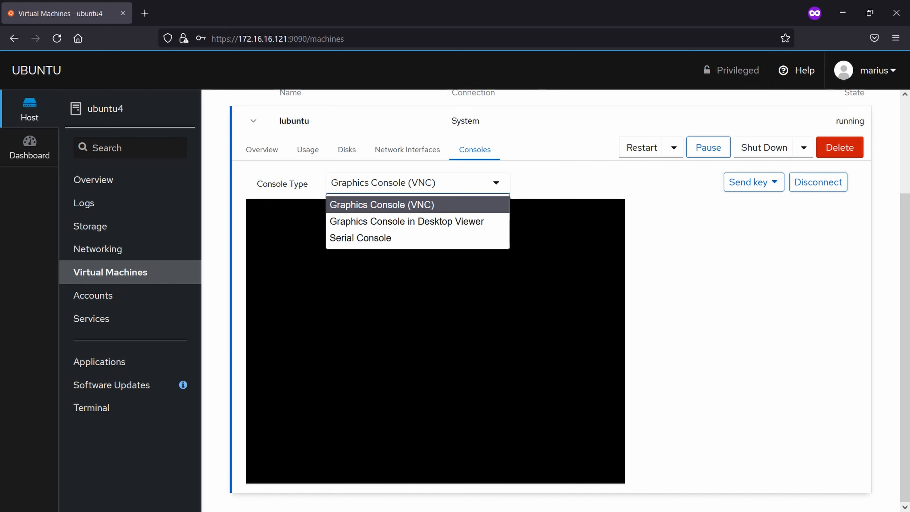
{"action": "key", "text": "Escape"}
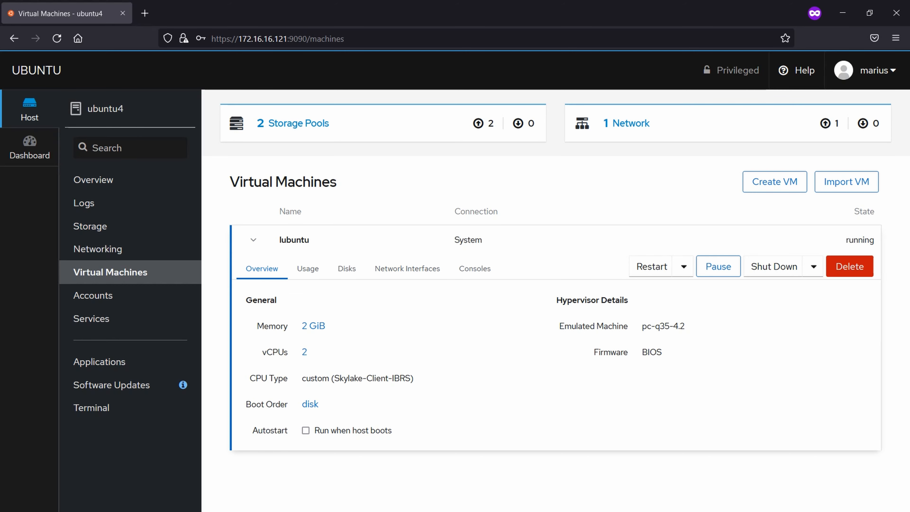
Step: Review the usage, disks and network tabs, then return to the console and open the shutdown options
{"action": "left_click", "coordinate": [308, 268]}
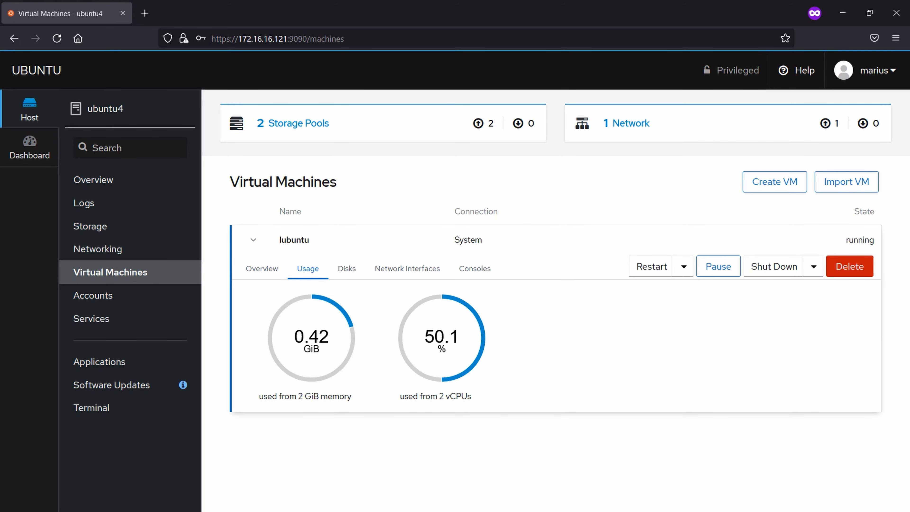
{"action": "left_click", "coordinate": [347, 268]}
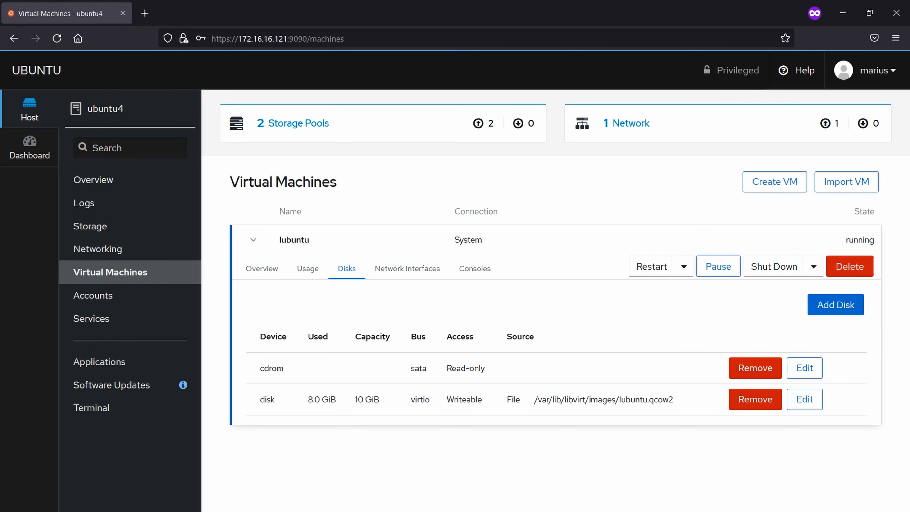
{"action": "left_click", "coordinate": [408, 268]}
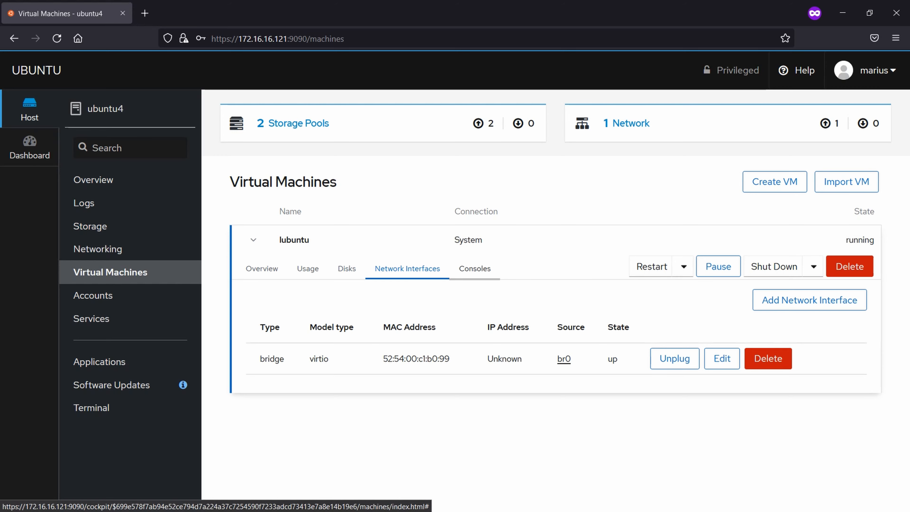
{"action": "left_click", "coordinate": [475, 268]}
{"action": "scroll", "coordinate": [475, 268], "scroll_direction": "down", "scroll_amount": 3}
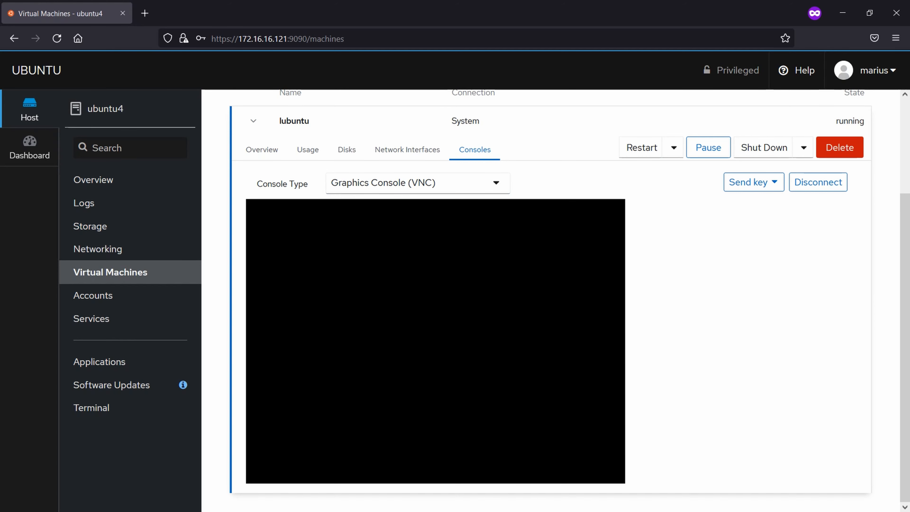
{"action": "left_click", "coordinate": [804, 148]}
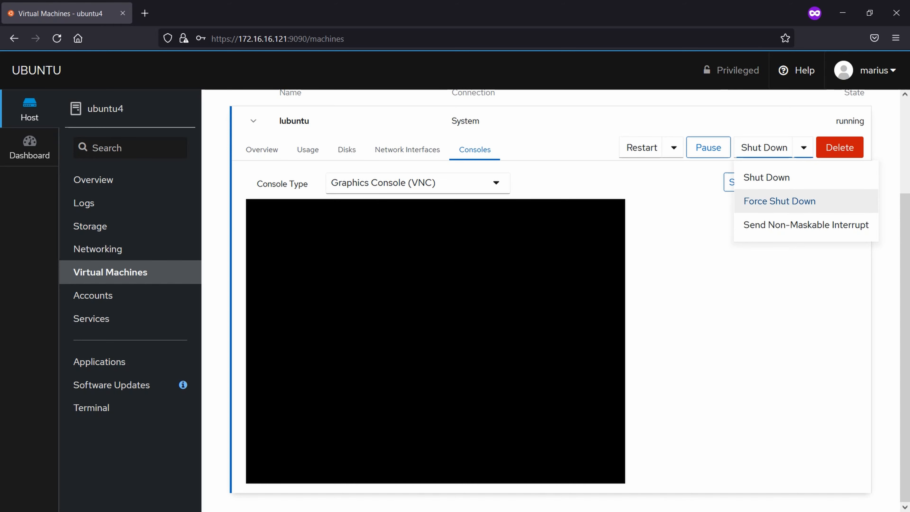
Step: Force the lubuntu VM off and remove its cdrom drive
{"action": "left_click", "coordinate": [780, 201]}
{"action": "left_click", "coordinate": [347, 269]}
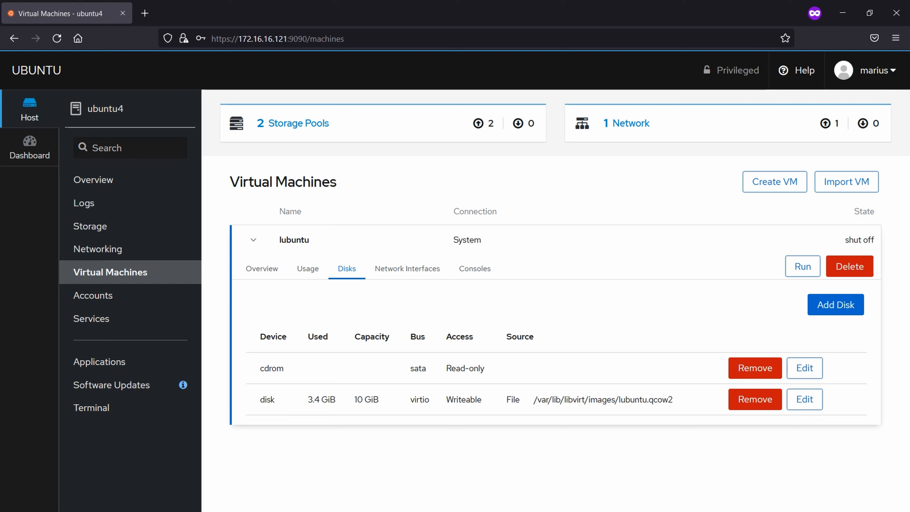
{"action": "left_click", "coordinate": [755, 368]}
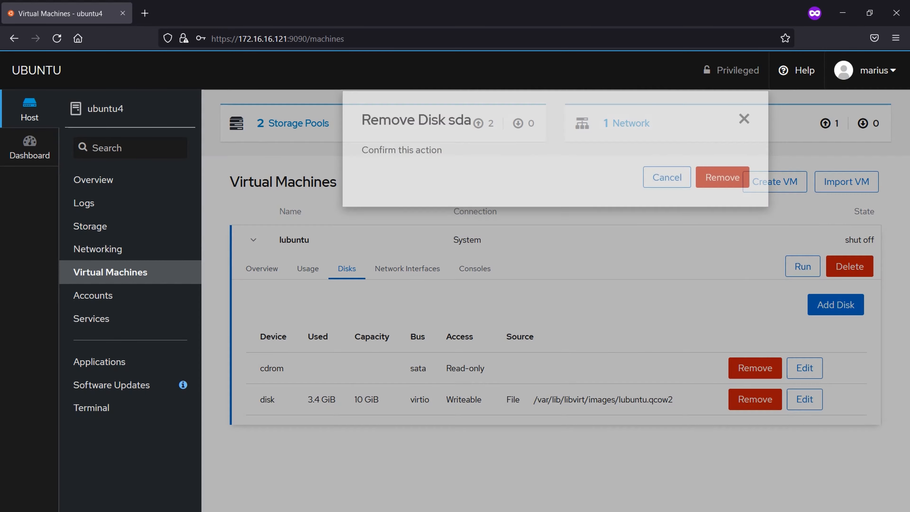
{"action": "left_click", "coordinate": [723, 194]}
Step: Run the VM again and watch its console boot to GRUB
{"action": "left_click", "coordinate": [475, 269]}
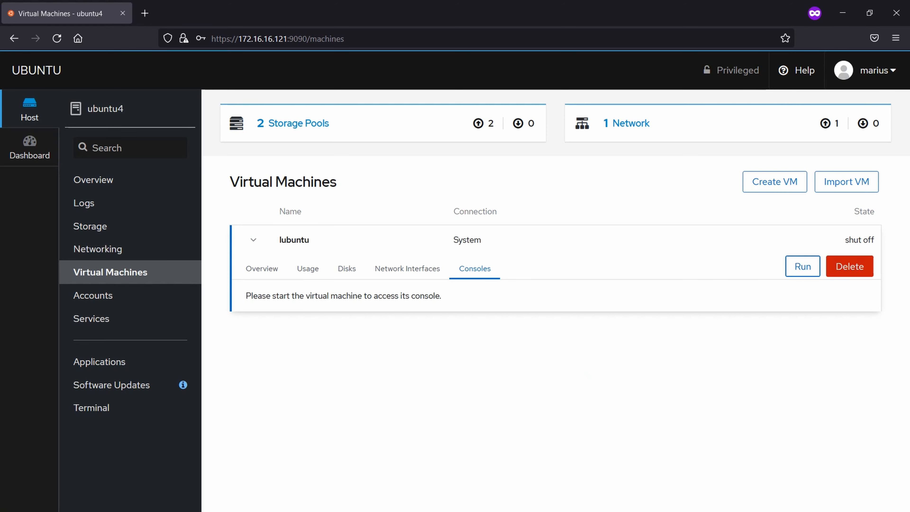
{"action": "left_click", "coordinate": [803, 267]}
{"action": "scroll", "coordinate": [803, 266], "scroll_direction": "down", "scroll_amount": 3}
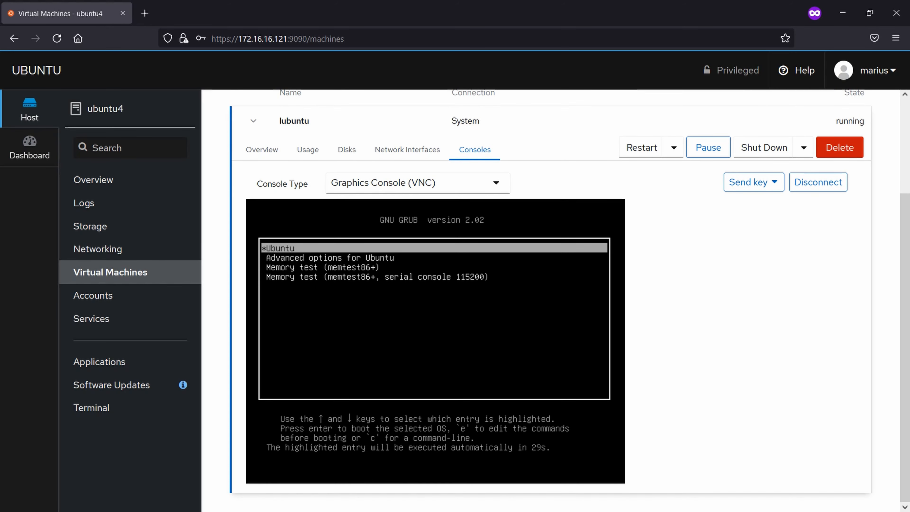
Step: Boot the default Ubuntu GRUB entry, glancing at the Shut Down and Restart options while it starts
{"action": "key", "text": "Return"}
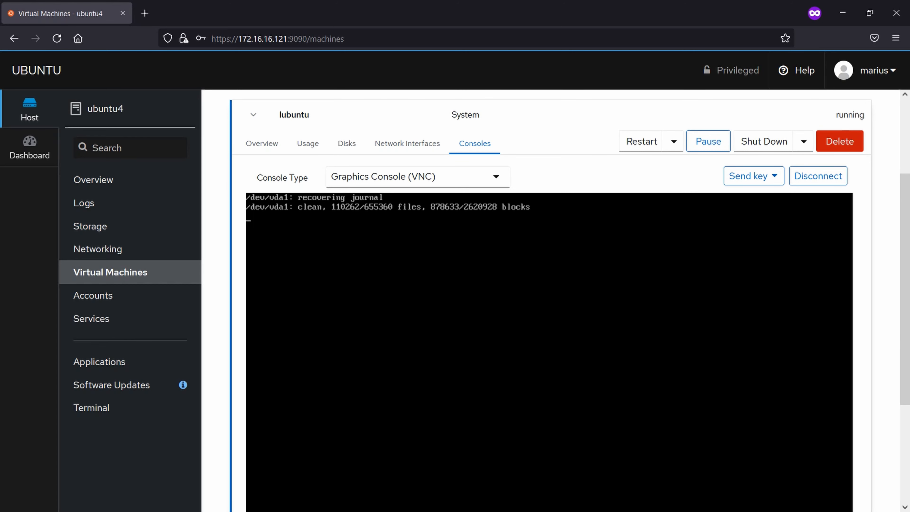
{"action": "left_click", "coordinate": [804, 142]}
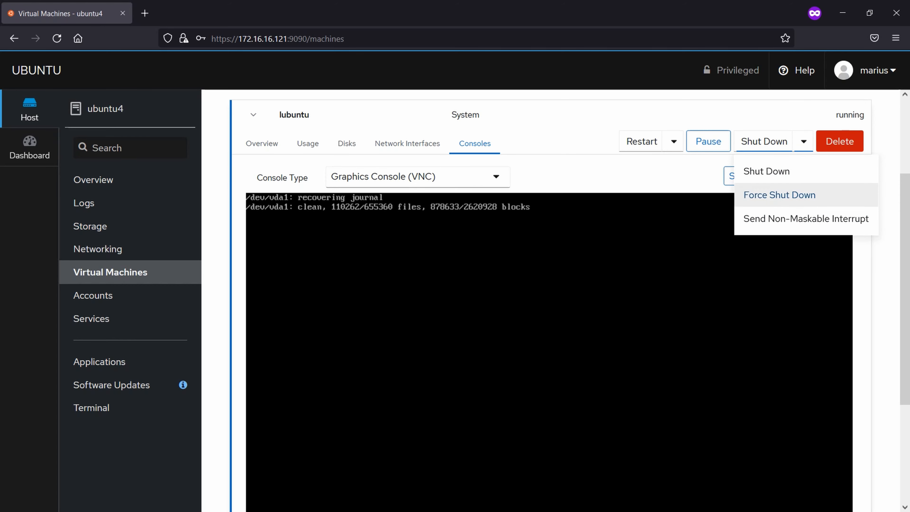
{"action": "left_click", "coordinate": [674, 141]}
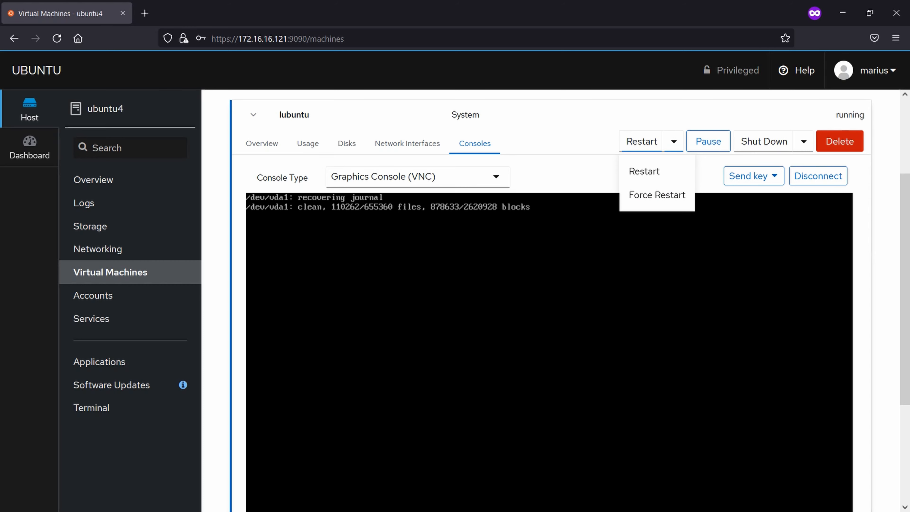
{"action": "key", "text": "Escape"}
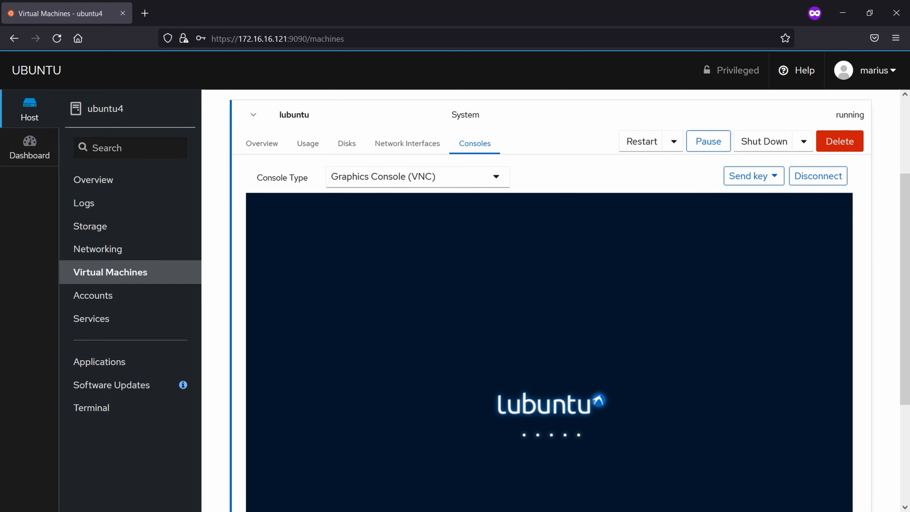
Step: Log in to the Lubuntu desktop by entering the user's password
{"action": "scroll", "coordinate": [550, 302], "scroll_direction": "down", "scroll_amount": 4}
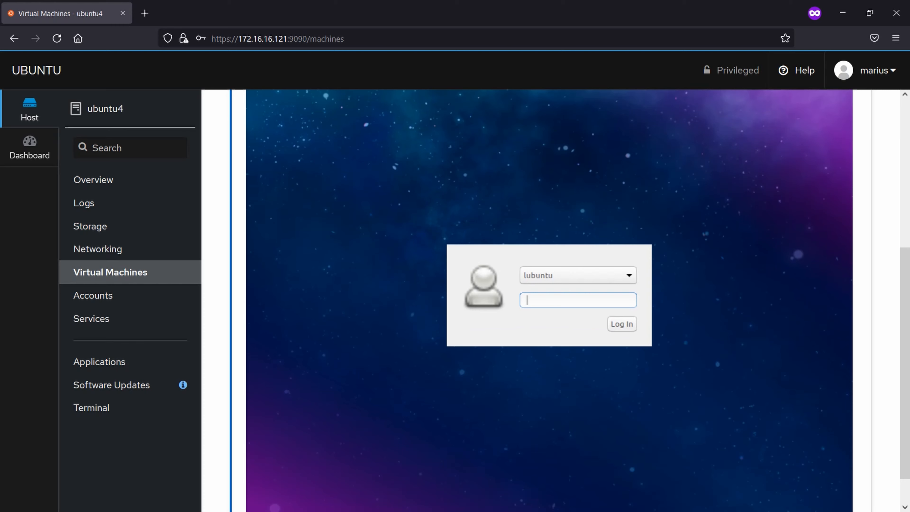
{"action": "type", "text": "lubun"}
{"action": "key", "text": "Return"}
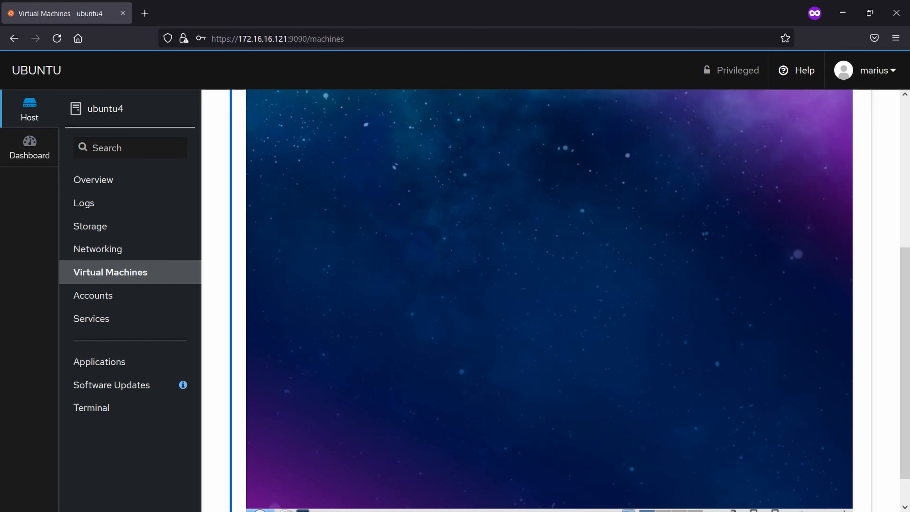
{"action": "key", "text": "ctrl+alt+Left"}
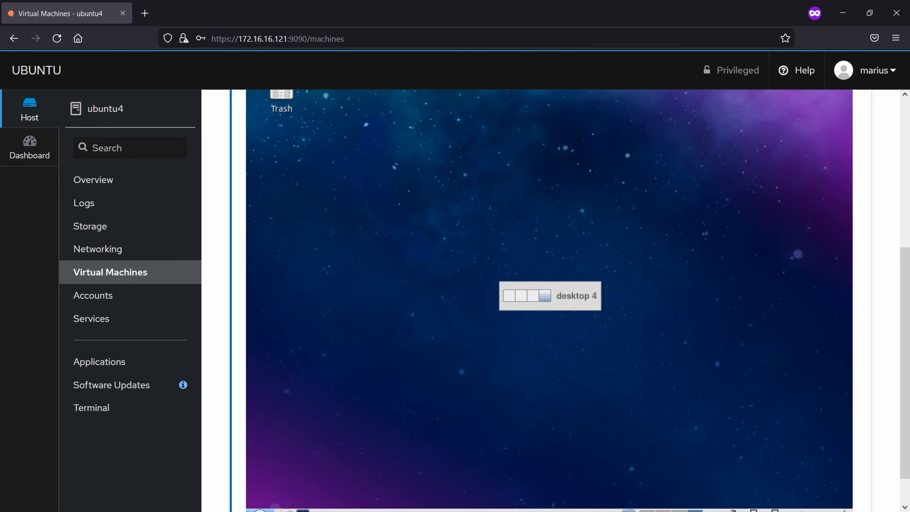
Step: Decline the Ubuntu 20.04.3 LTS upgrade with Don't Upgrade and acknowledge the notice
{"action": "scroll", "coordinate": [548, 301], "scroll_direction": "down", "scroll_amount": 1}
{"action": "scroll", "coordinate": [549, 302], "scroll_direction": "up", "scroll_amount": 7}
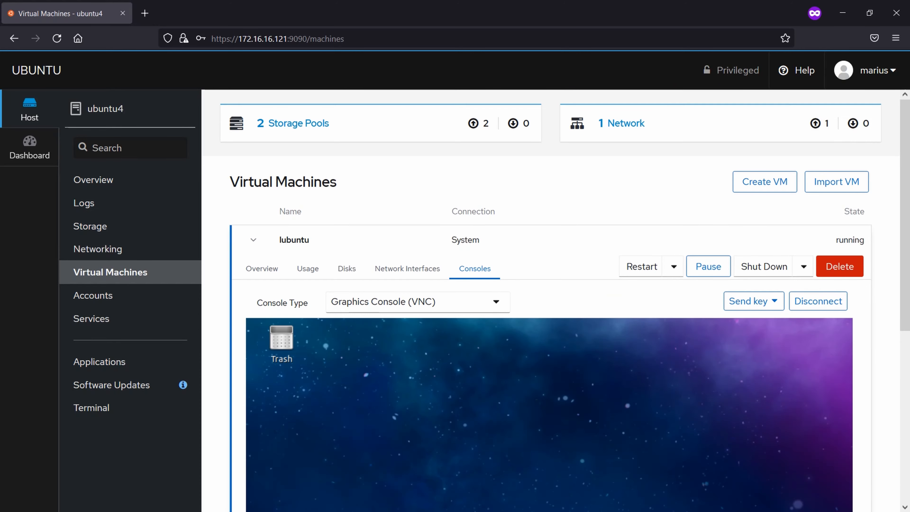
{"action": "scroll", "coordinate": [549, 302], "scroll_direction": "down", "scroll_amount": 6}
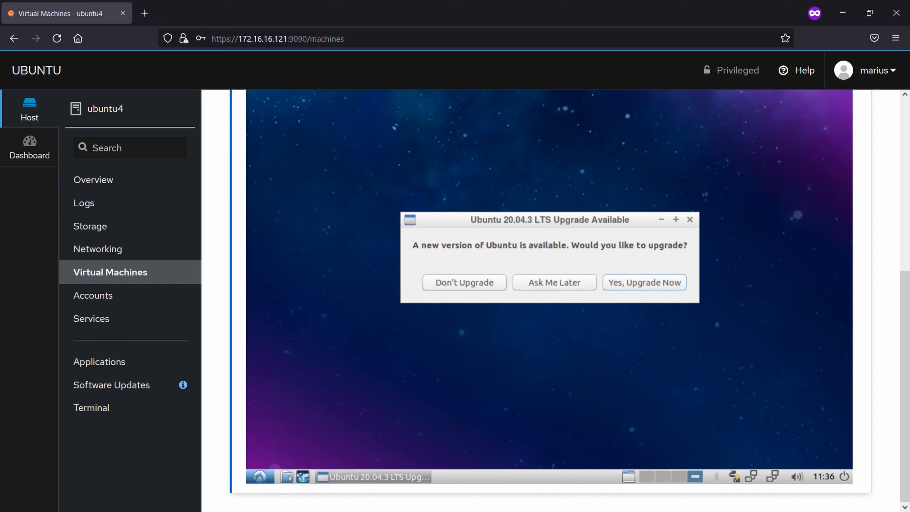
{"action": "left_click", "coordinate": [464, 282]}
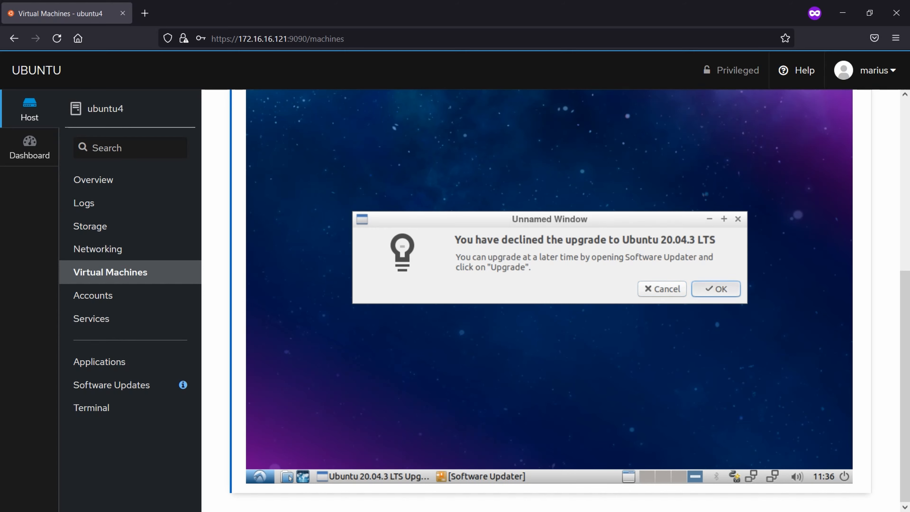
{"action": "left_click", "coordinate": [717, 289]}
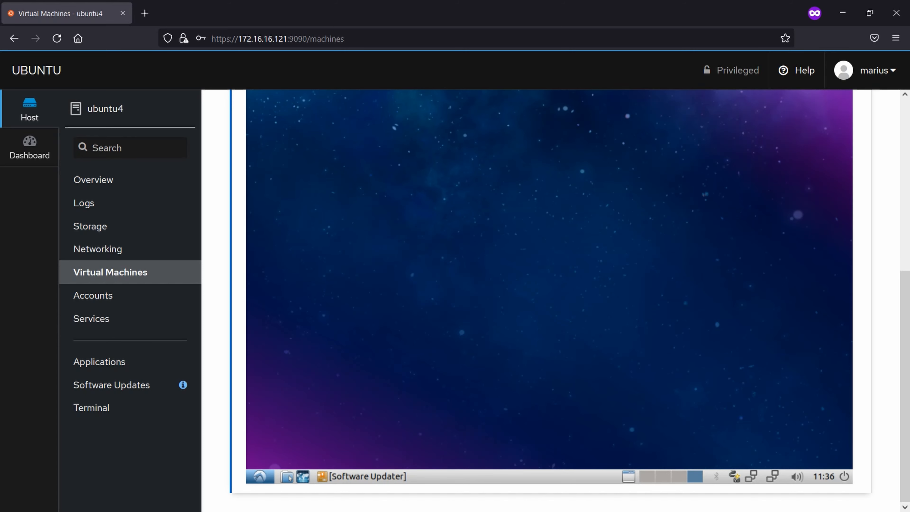
Step: Open a terminal on the VM desktop and ping google.com, stopping it with Ctrl+C
{"action": "left_click", "coordinate": [260, 476]}
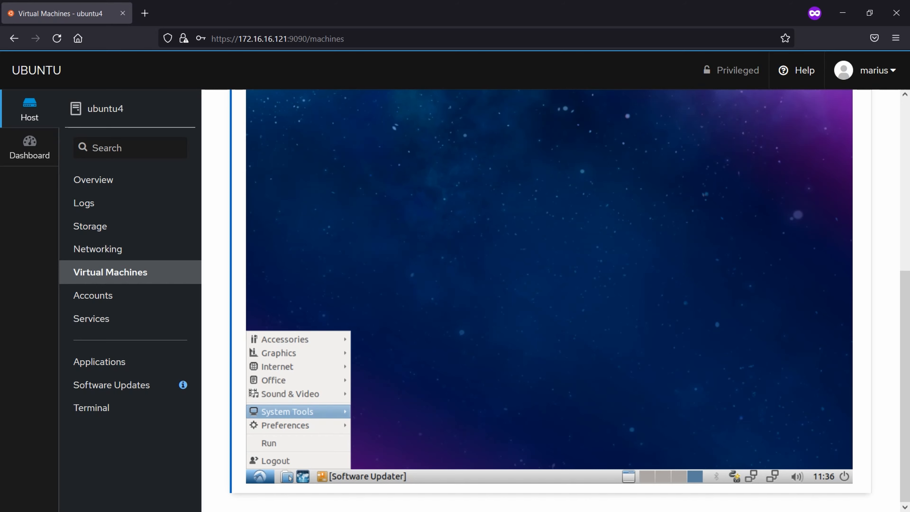
{"action": "mouse_move", "coordinate": [287, 412]}
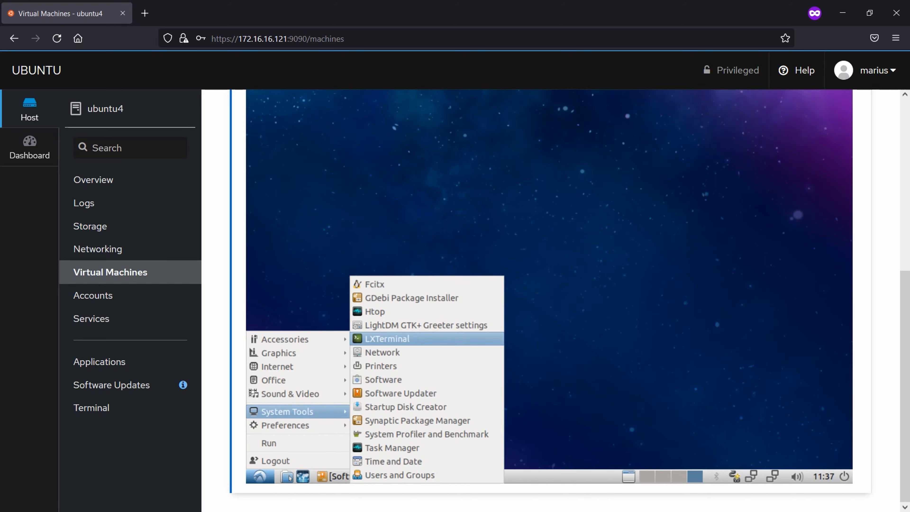
{"action": "left_click", "coordinate": [387, 339]}
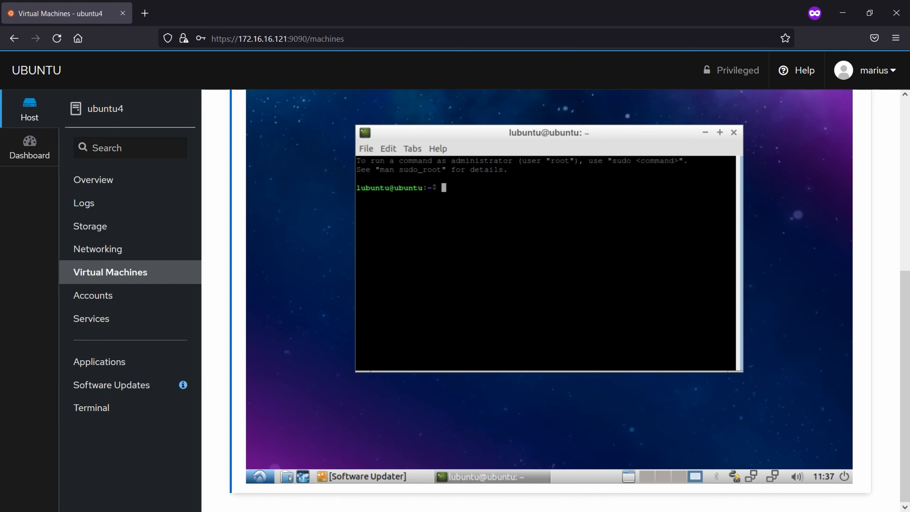
{"action": "type", "text": "ping google.com"}
{"action": "key", "text": "Return"}
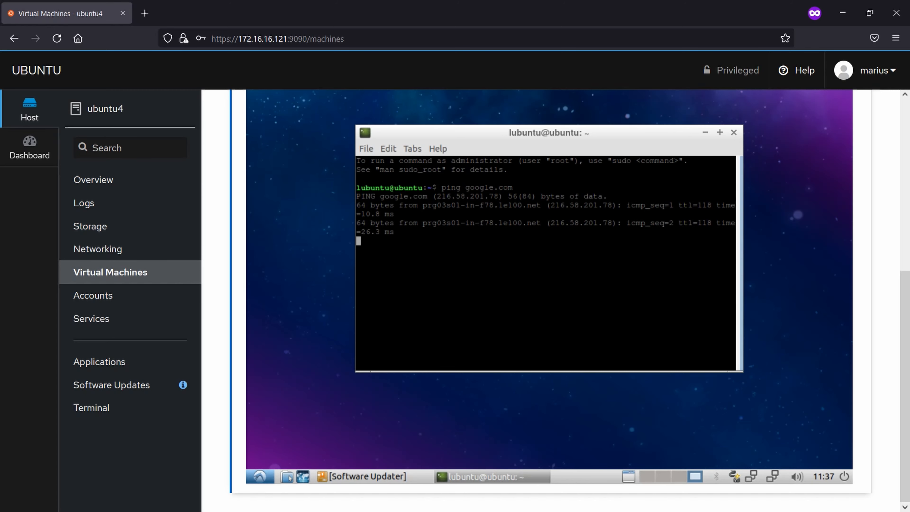
{"action": "key", "text": "ctrl+c"}
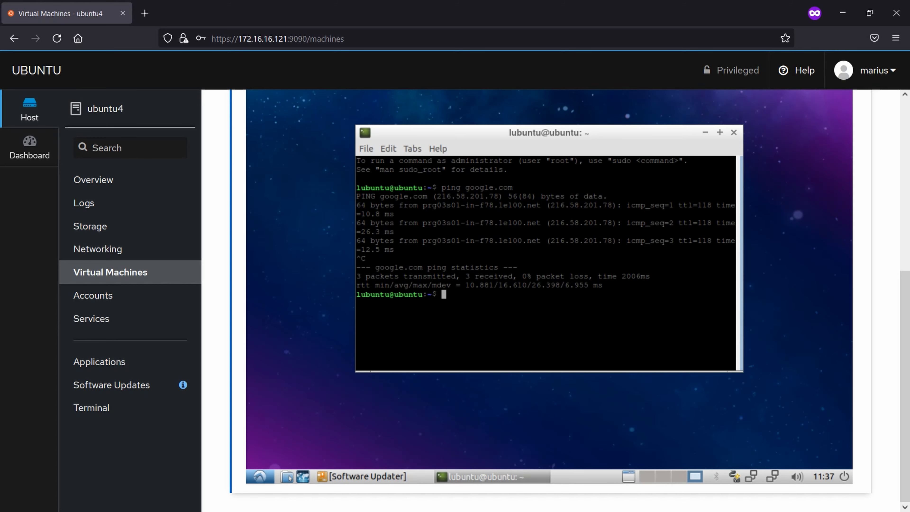
Step: After curl google.com fails, install curl with sudo apt install curl -y
{"action": "type", "text": "curl google.com"}
{"action": "key", "text": "Return"}
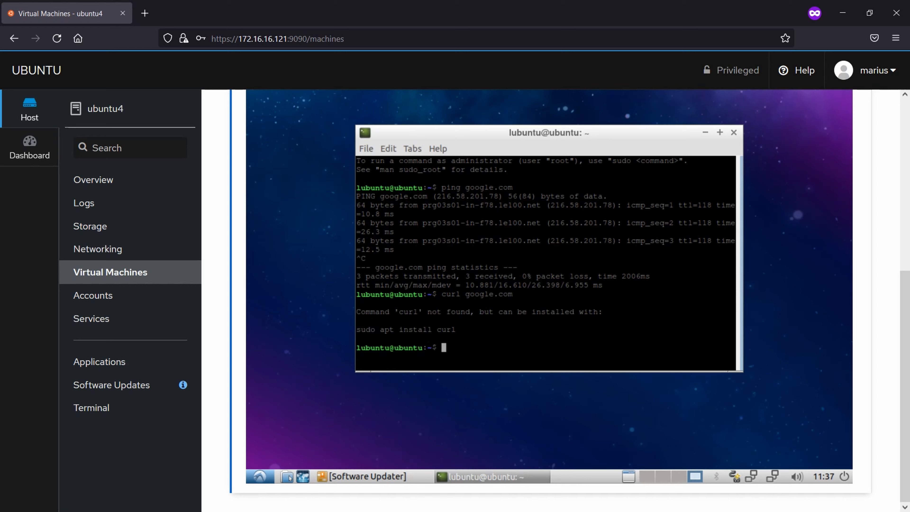
{"action": "type", "text": "apt install curl -y"}
{"action": "key", "text": "Return"}
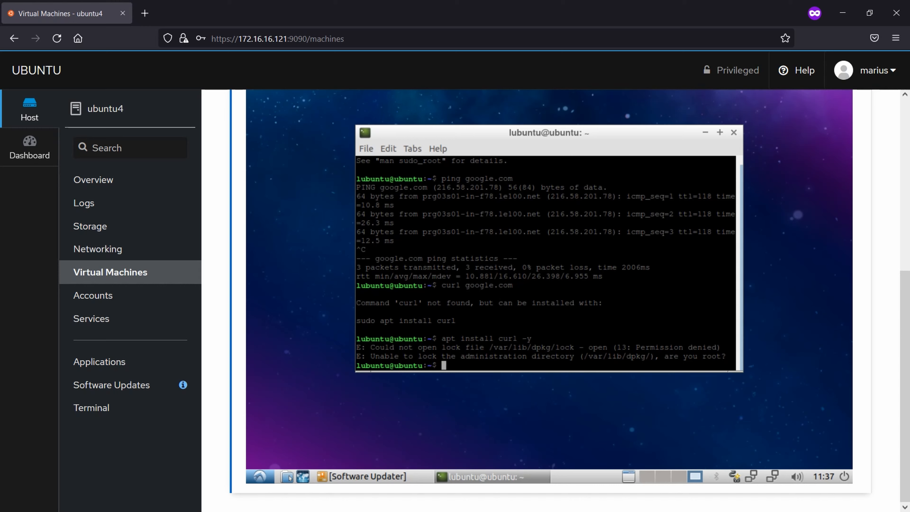
{"action": "key", "text": "Up"}
{"action": "key", "text": "Home"}
{"action": "type", "text": "sudo"}
{"action": "key", "text": "Return"}
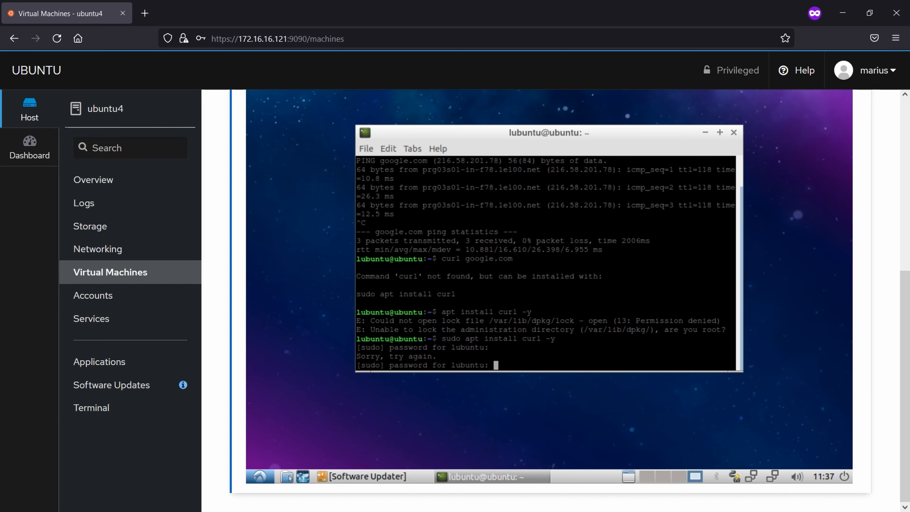
{"action": "key", "text": "Return"}
Step: Rerun curl google.com to get Google's 301 Moved response
{"action": "key", "text": "Up"}
{"action": "key", "text": "Up"}
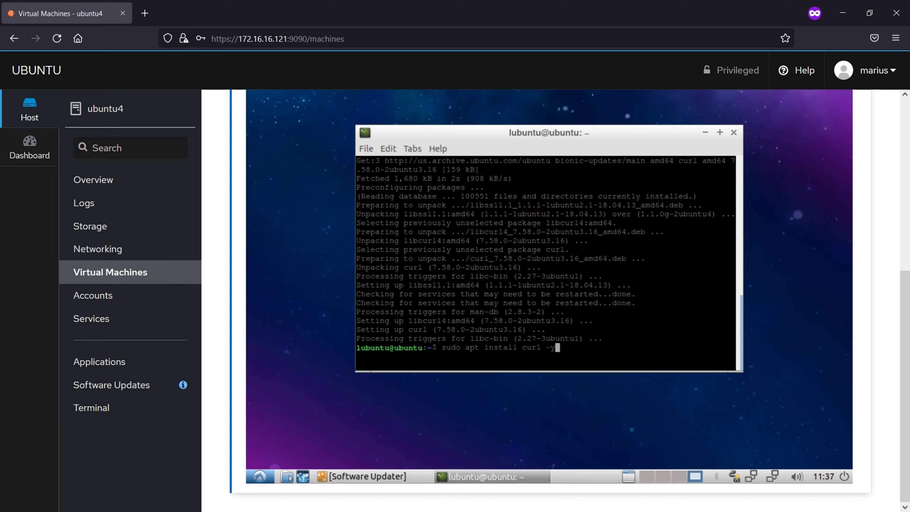
{"action": "key", "text": "Up"}
{"action": "key", "text": "Return"}
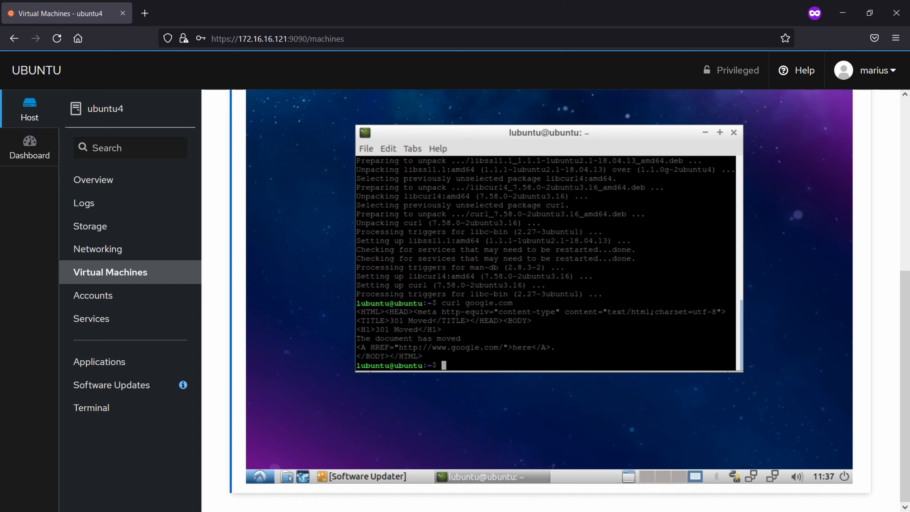
Step: Return the guest to the terminal's desktop and open a new private Firefox tab
{"action": "key", "text": "ctrl+alt+Right"}
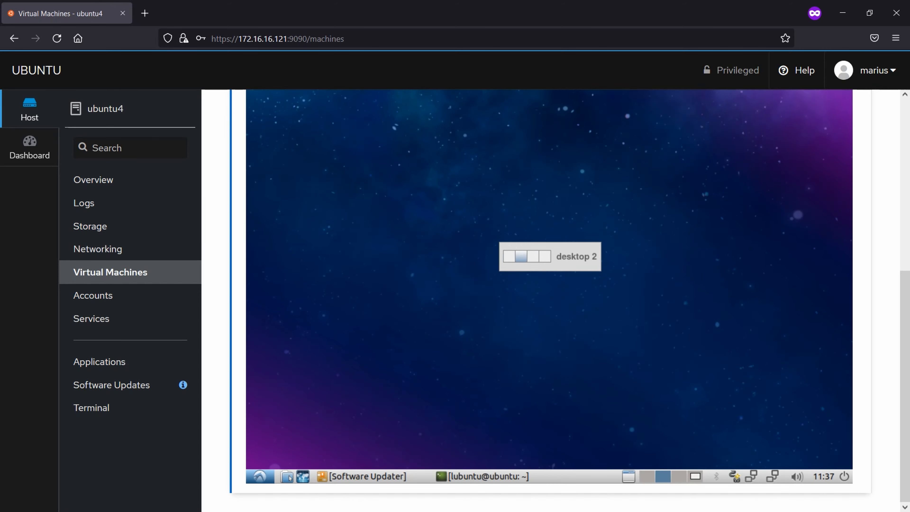
{"action": "key", "text": "ctrl+alt+Left"}
{"action": "key", "text": "ctrl+alt+Right"}
{"action": "key", "text": "ctrl+alt+Left"}
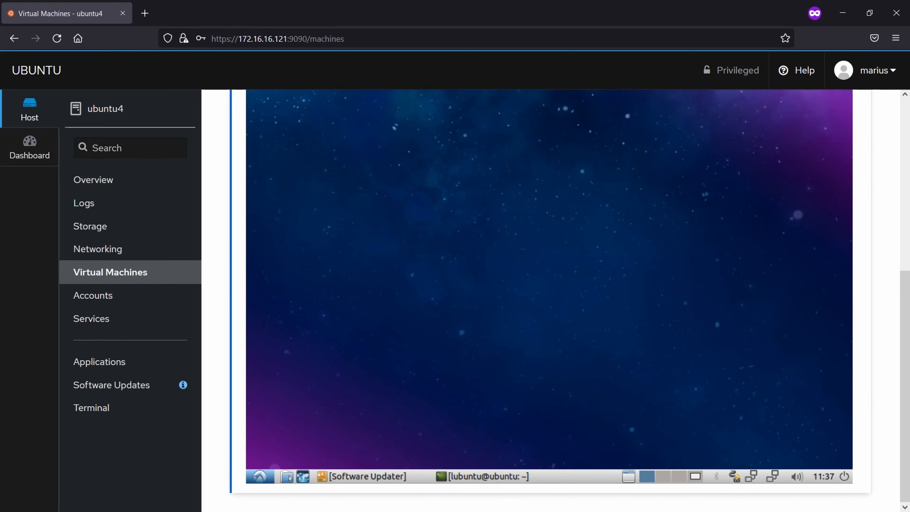
{"action": "left_click", "coordinate": [492, 477]}
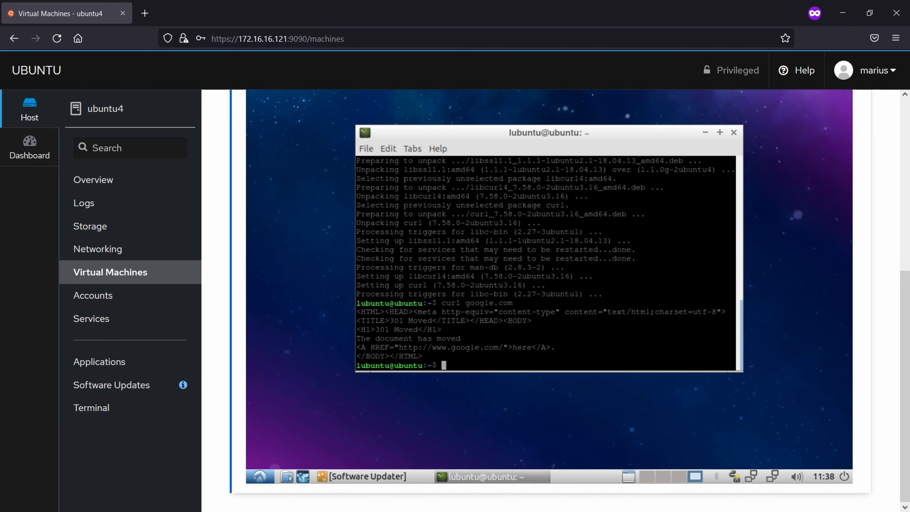
{"action": "scroll", "coordinate": [555, 302], "scroll_direction": "up", "scroll_amount": 8}
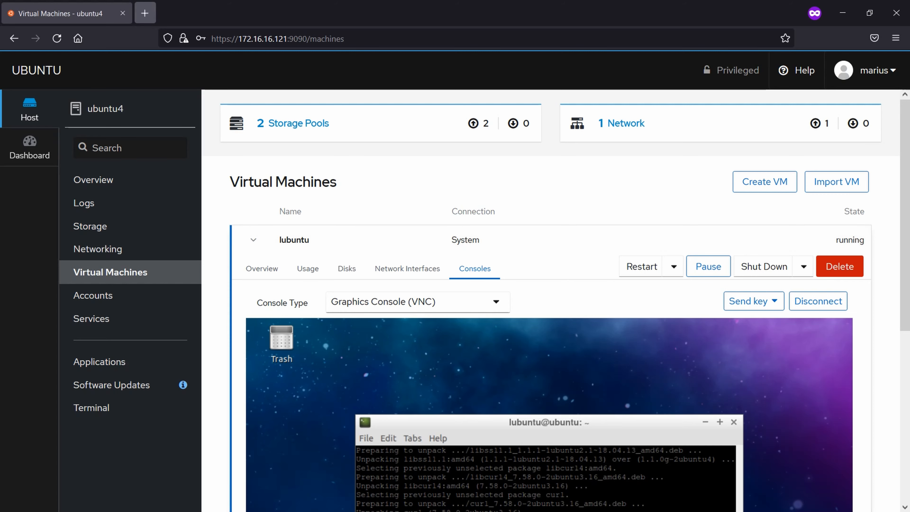
{"action": "left_click", "coordinate": [145, 14]}
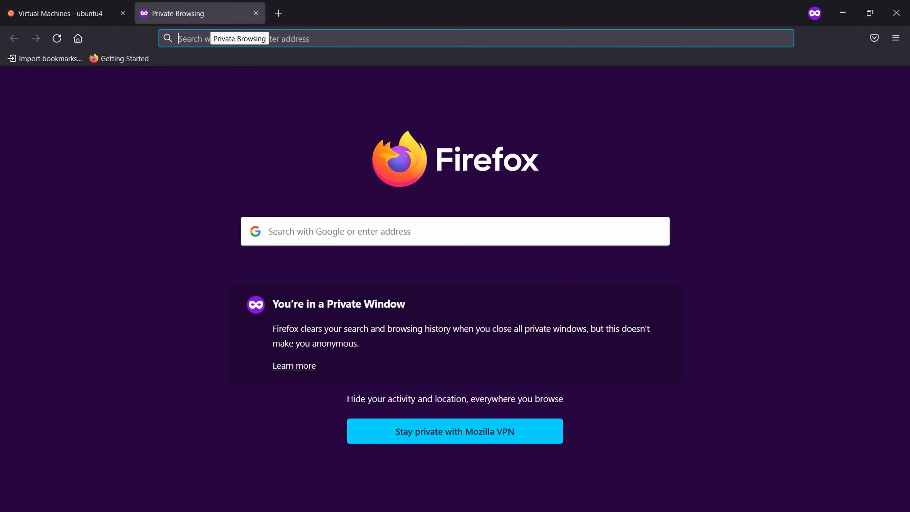
Step: Load cockpit-project.org/applications, browse its add-on list, then return to the Virtual Machines - ubuntu4 tab
{"action": "type", "text": "c"}
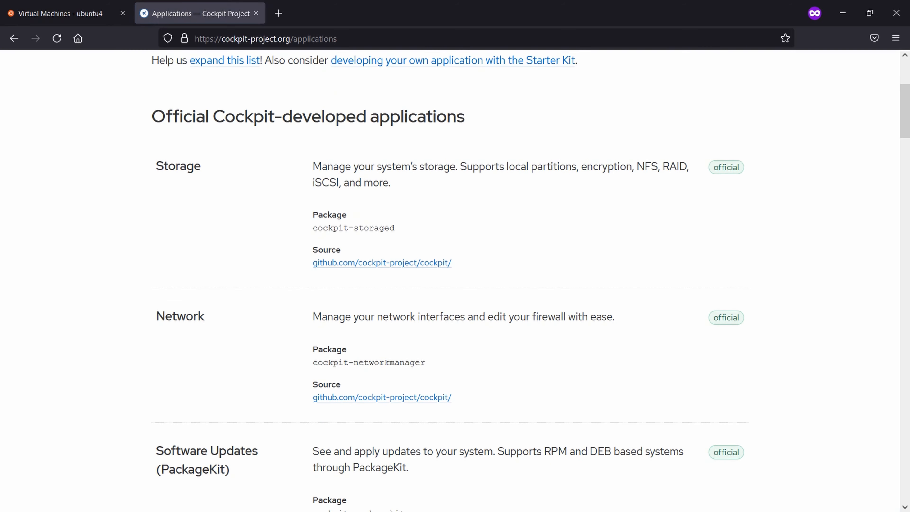
{"action": "scroll", "coordinate": [456, 279], "scroll_direction": "down", "scroll_amount": 3}
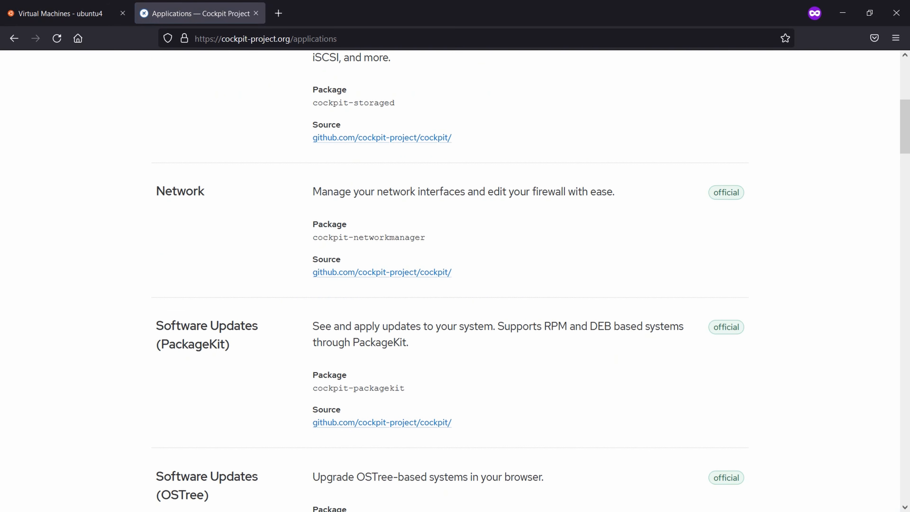
{"action": "scroll", "coordinate": [455, 282], "scroll_direction": "down", "scroll_amount": 5}
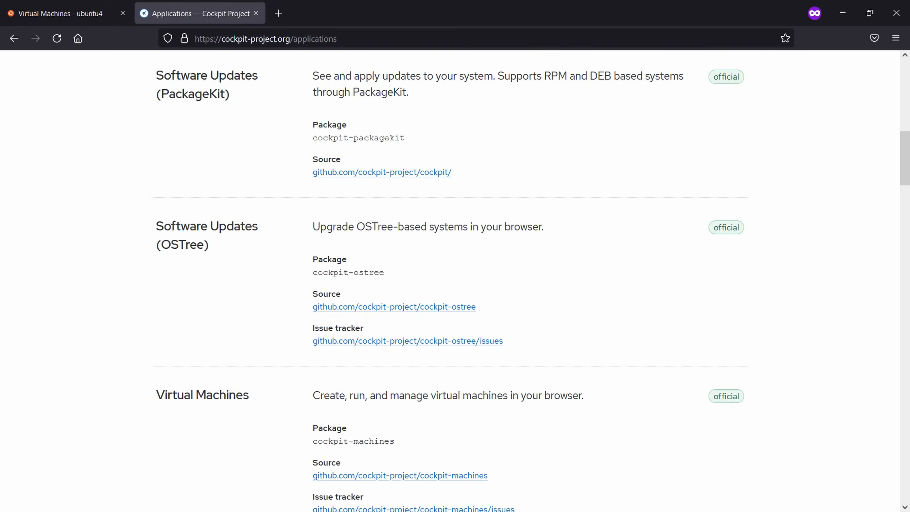
{"action": "scroll", "coordinate": [395, 412], "scroll_direction": "down", "scroll_amount": 3}
{"action": "scroll", "coordinate": [394, 413], "scroll_direction": "up", "scroll_amount": 2}
{"action": "scroll", "coordinate": [455, 281], "scroll_direction": "down", "scroll_amount": 4}
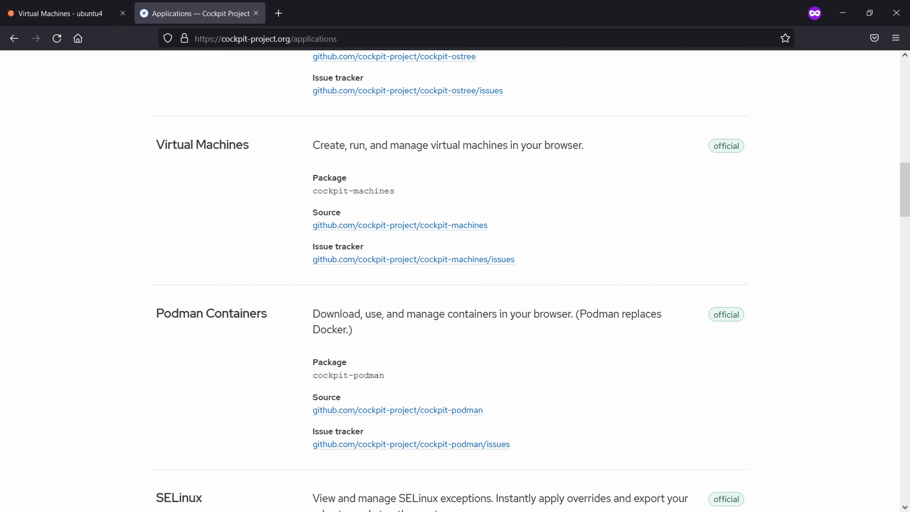
{"action": "scroll", "coordinate": [455, 281], "scroll_direction": "down", "scroll_amount": 4}
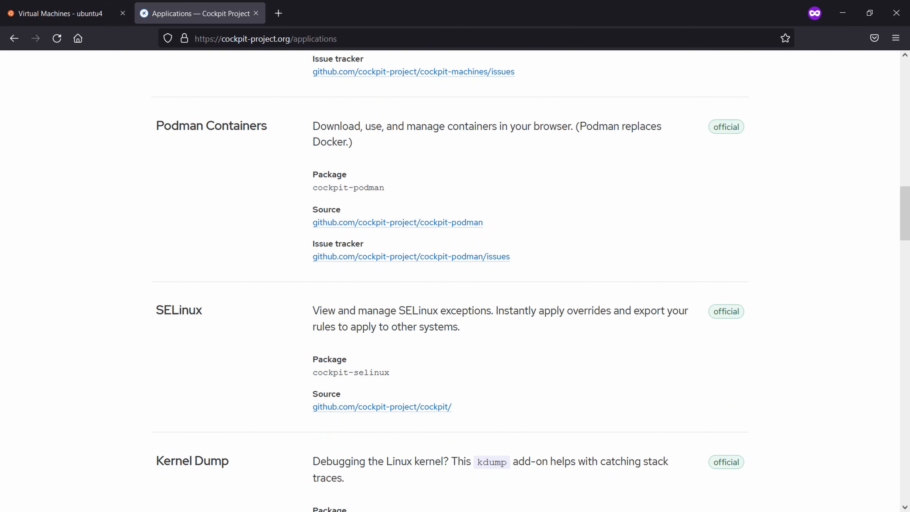
{"action": "scroll", "coordinate": [455, 281], "scroll_direction": "down", "scroll_amount": 4}
{"action": "scroll", "coordinate": [455, 281], "scroll_direction": "down", "scroll_amount": 4}
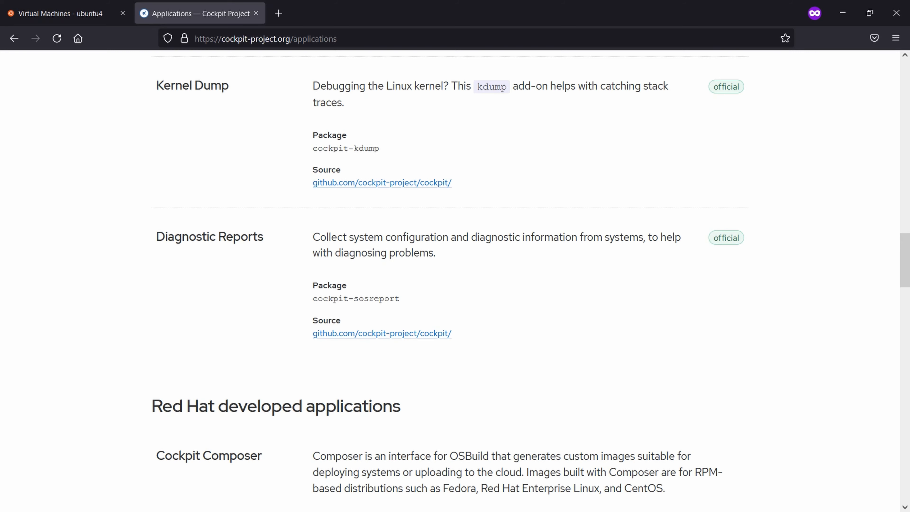
{"action": "key", "text": "Home"}
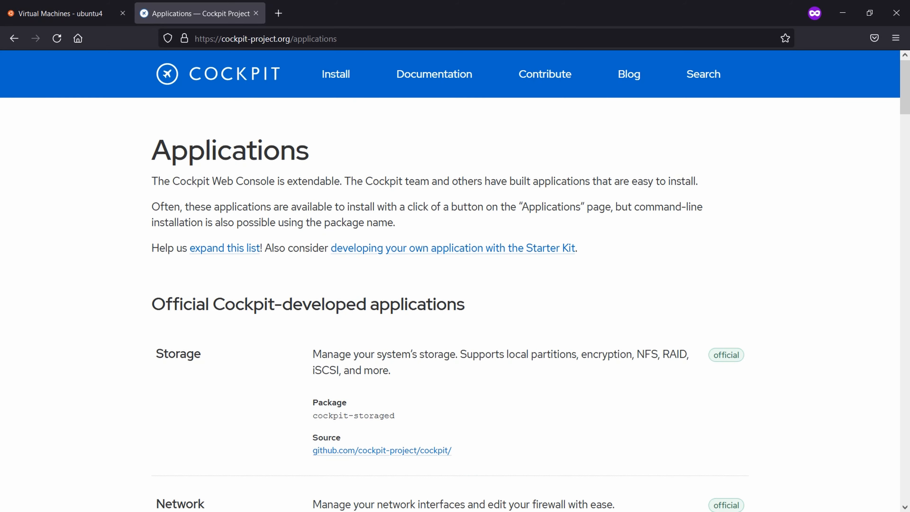
{"action": "scroll", "coordinate": [455, 281], "scroll_direction": "down", "scroll_amount": 9}
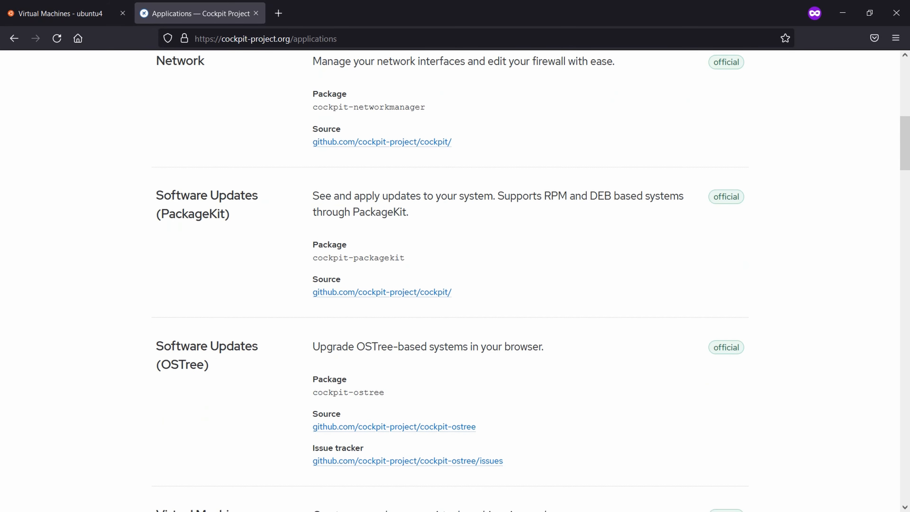
{"action": "scroll", "coordinate": [455, 281], "scroll_direction": "down", "scroll_amount": 4}
{"action": "left_click", "coordinate": [67, 13]}
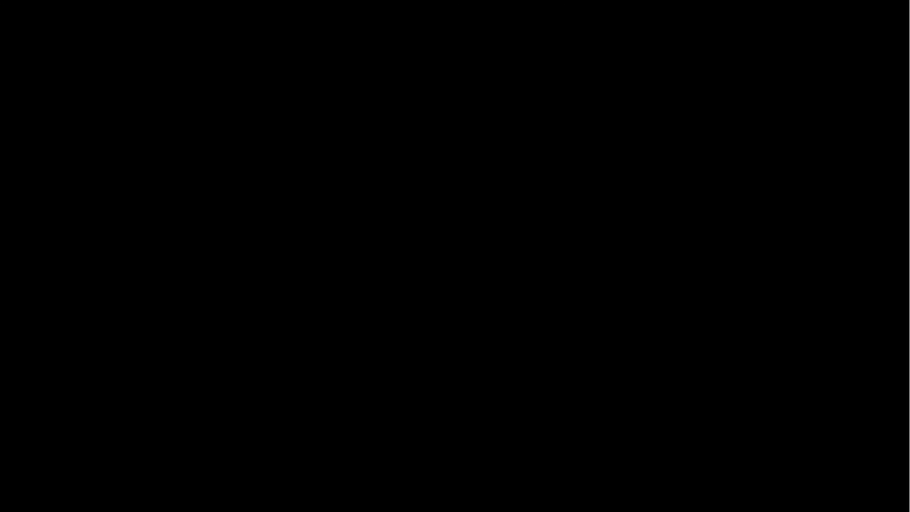
Step: Draw a blue monitor box with a base and handwrite 'Ubuntu' above it
{"action": "mouse_move", "coordinate": [211, 165]}
{"action": "left_mouse_down"}
{"action": "mouse_move", "coordinate": [211, 177]}
{"action": "mouse_move", "coordinate": [285, 214]}
{"action": "mouse_move", "coordinate": [299, 211]}
{"action": "mouse_move", "coordinate": [267, 149]}
{"action": "mouse_move", "coordinate": [306, 209]}
{"action": "left_mouse_up"}
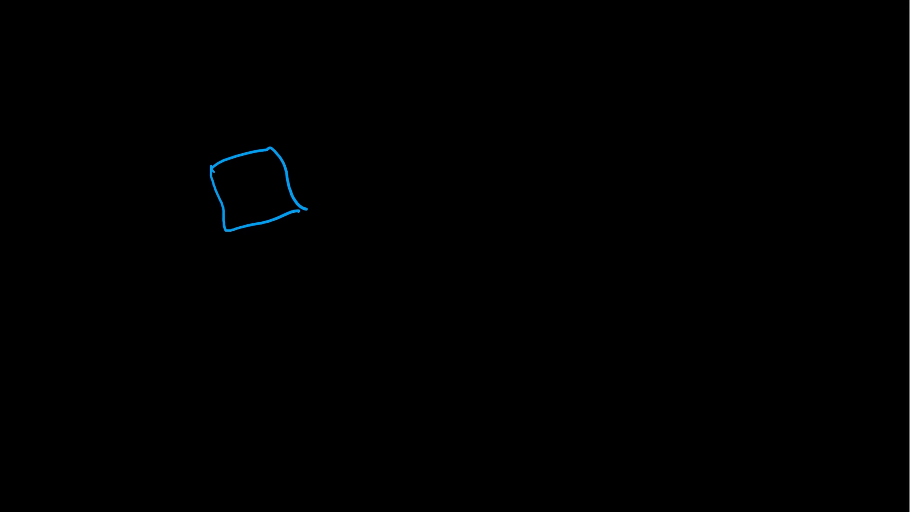
{"action": "mouse_move", "coordinate": [222, 234]}
{"action": "left_mouse_down"}
{"action": "mouse_move", "coordinate": [200, 282]}
{"action": "mouse_move", "coordinate": [282, 216]}
{"action": "left_mouse_up"}
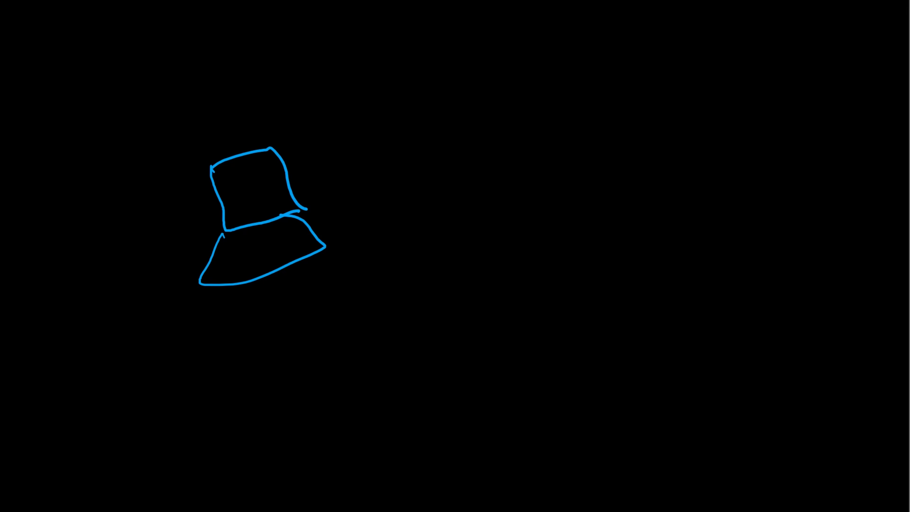
{"action": "left_click_drag", "start_coordinate": [277, 110], "coordinate": [344, 129]}
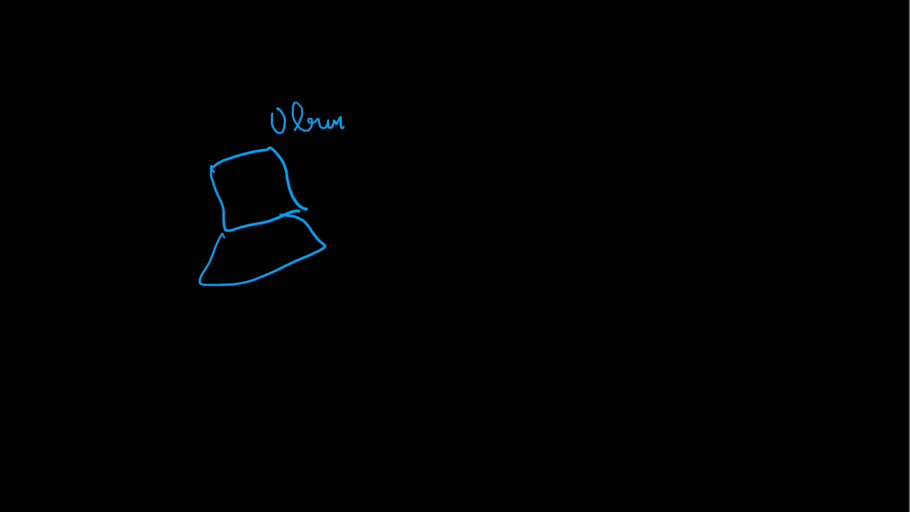
{"action": "left_click_drag", "start_coordinate": [353, 96], "coordinate": [353, 128]}
{"action": "mouse_move", "coordinate": [342, 110]}
{"action": "left_mouse_down"}
{"action": "mouse_move", "coordinate": [355, 108]}
{"action": "mouse_move", "coordinate": [381, 125]}
{"action": "left_mouse_up"}
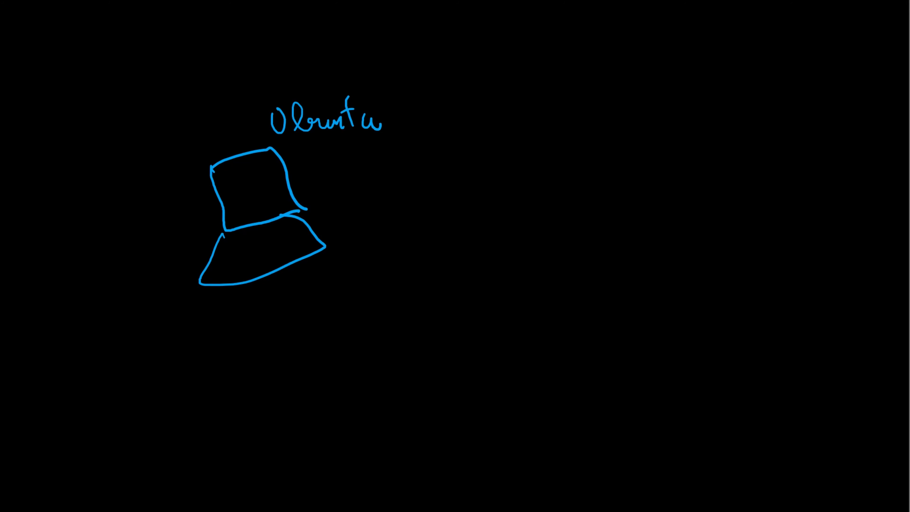